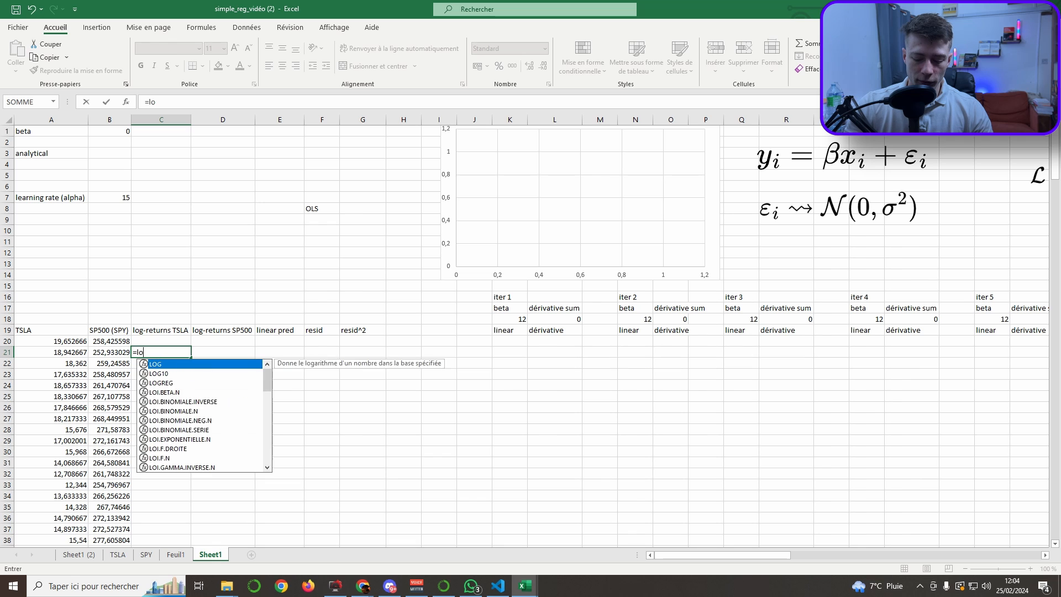
Step: Complete the first TSLA log-return formula in C21 as =LOG(A21/A20)
type("(")
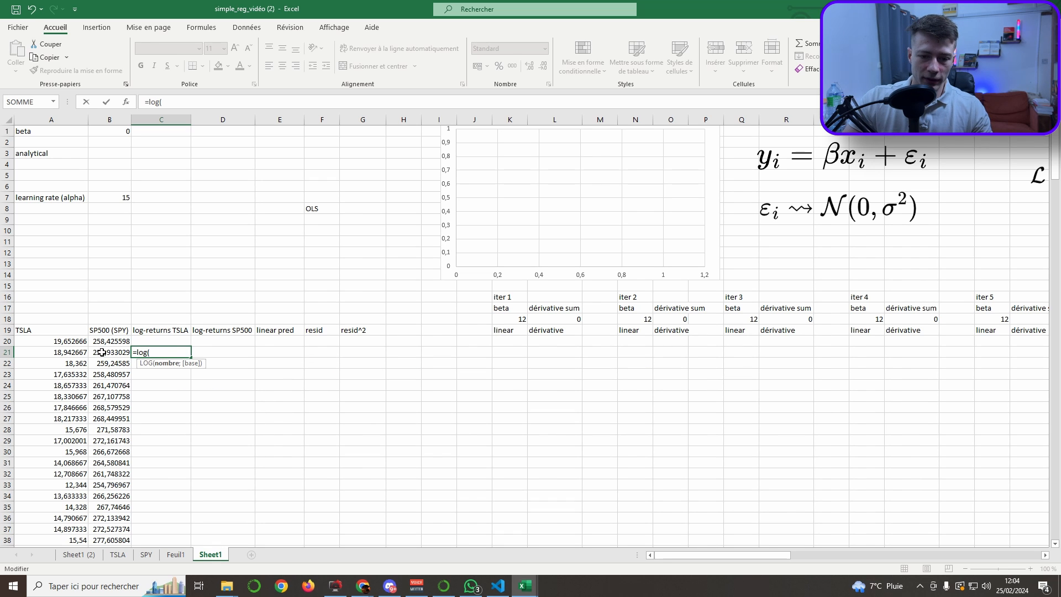
left_click(65, 351)
type("/")
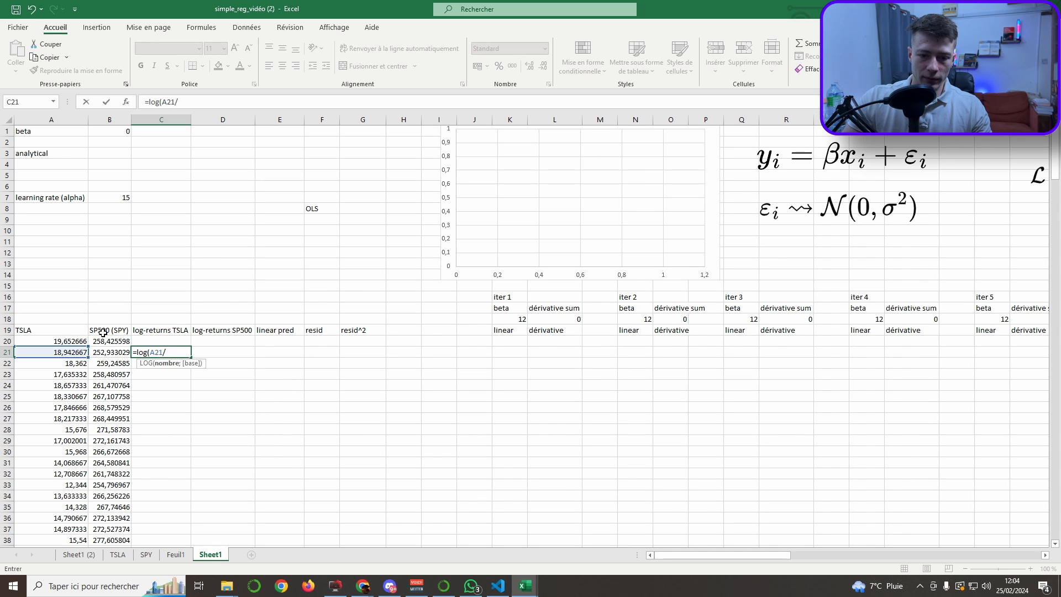
left_click(61, 341)
type(")")
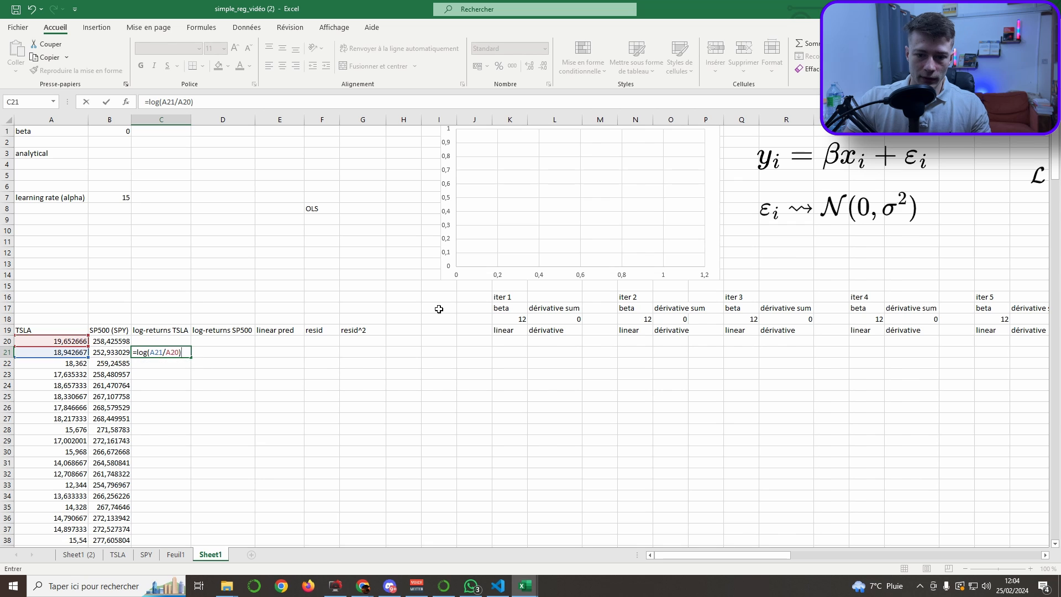
key("Return")
Step: Copy the log-return formula from C21 into the log-returns SP500 column and fill both columns down through all price rows
left_click(159, 352)
left_click_drag(188, 359, 253, 357)
double_click(255, 358)
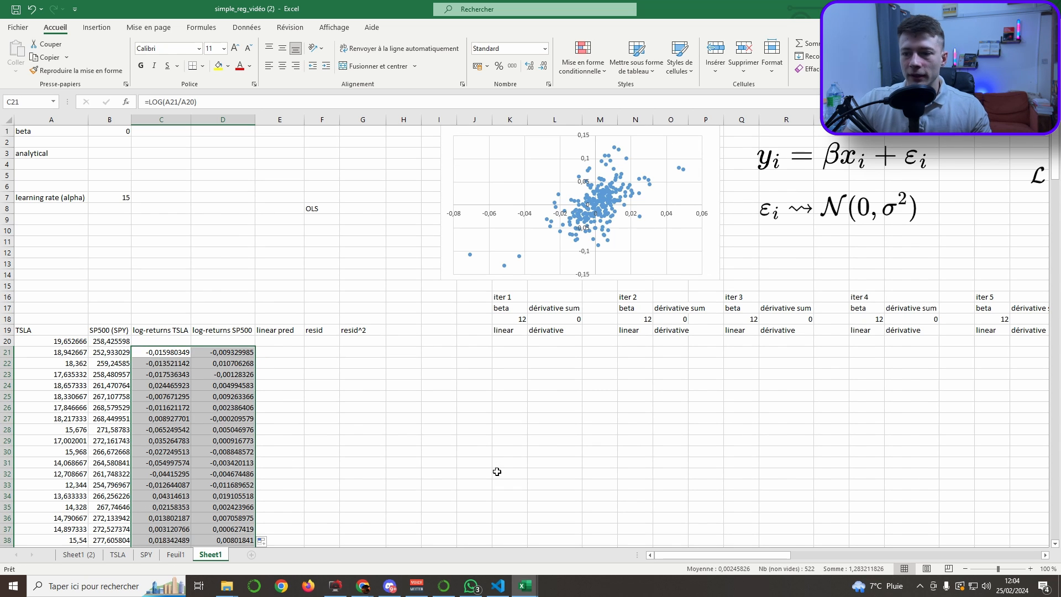
Step: Examine the scatter plot of the log-returns, the regression model equation and the loss function formula
scroll(691, 541, "right", 2)
left_click(501, 209)
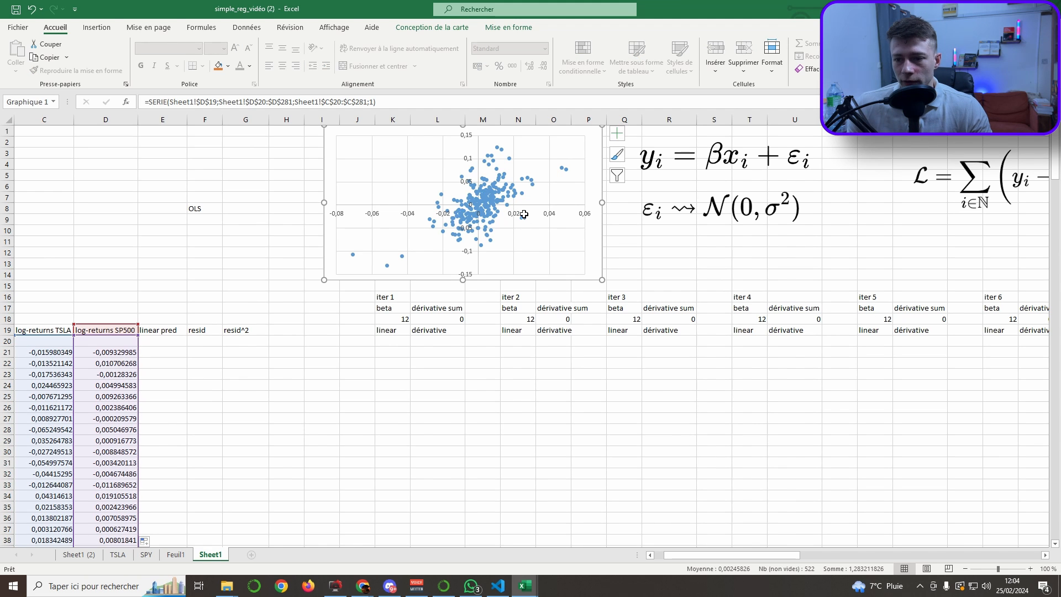
left_click(579, 215)
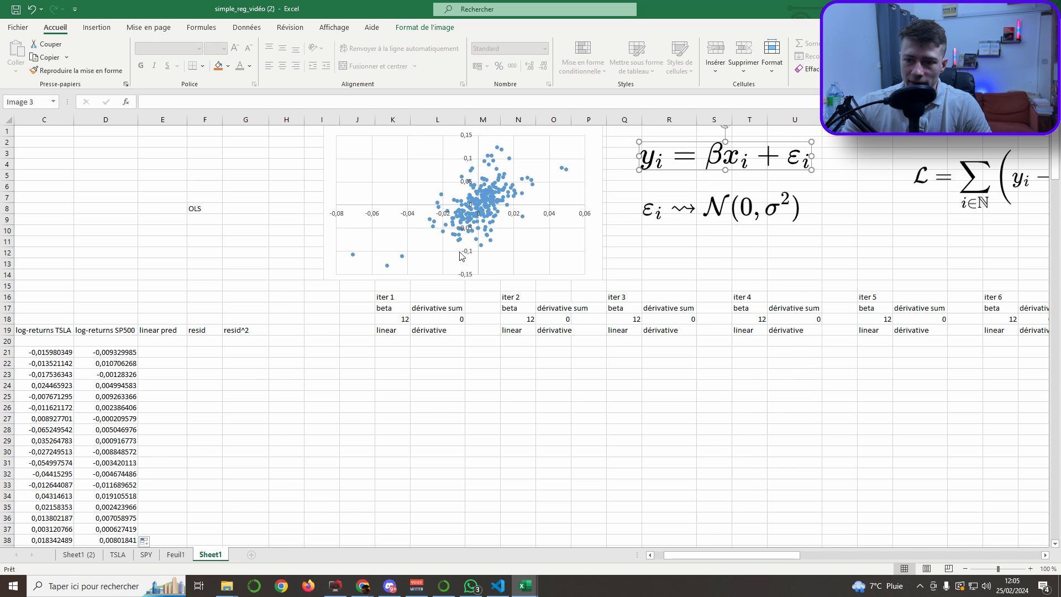
mouse_move(469, 224)
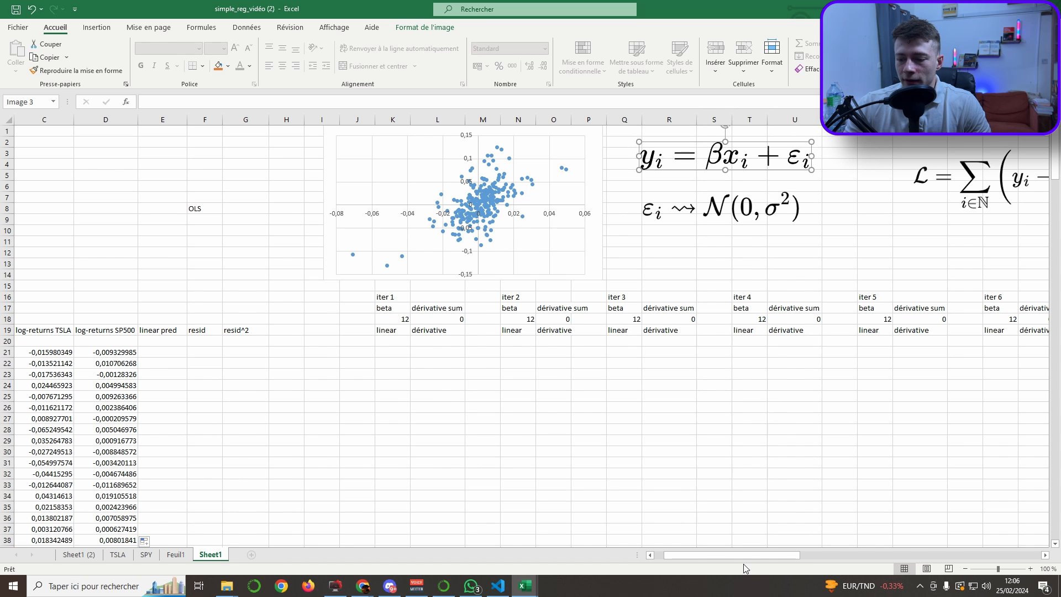
scroll(758, 556, "right", 4)
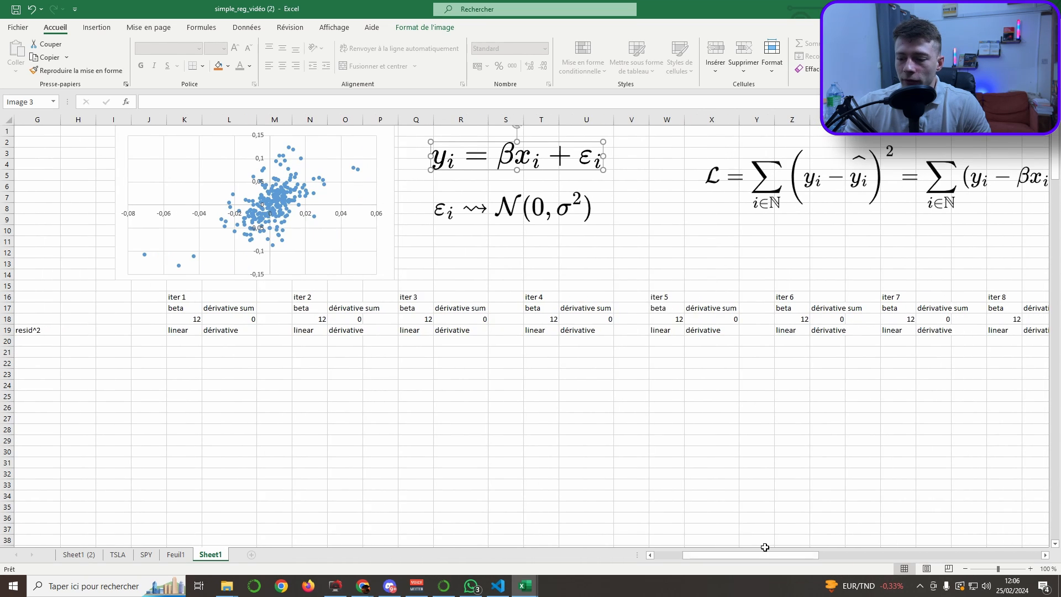
scroll(768, 548, "right", 6)
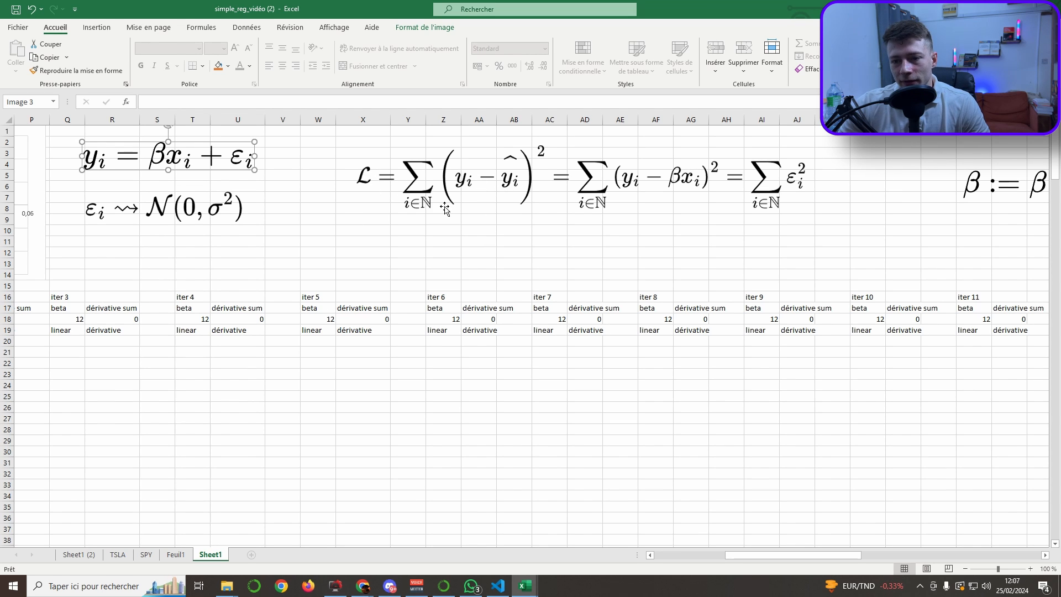
Step: Move the arg min formula picture clear below the loss function equation
left_click(443, 178)
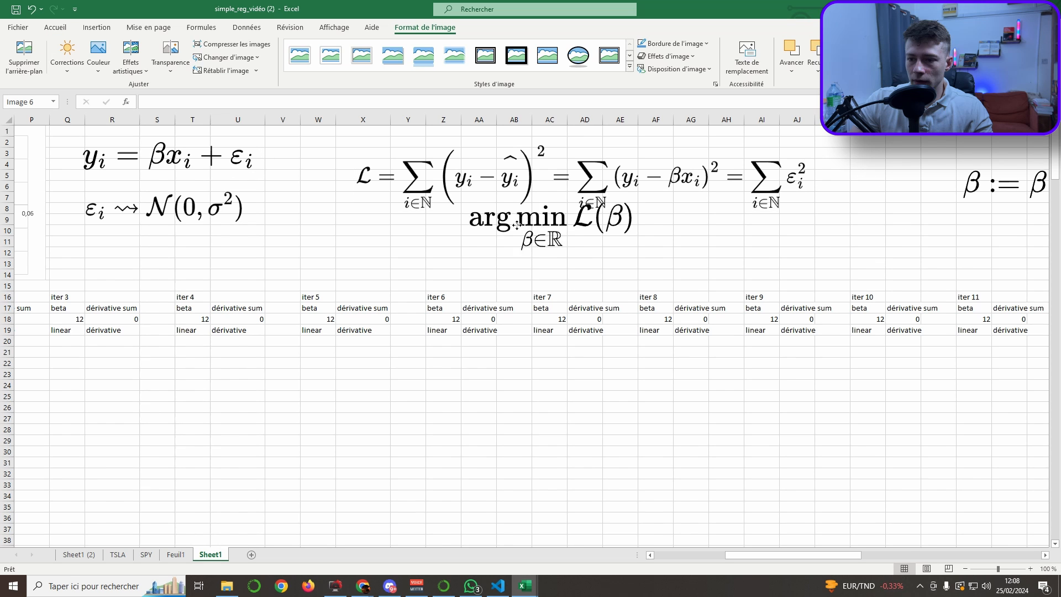
left_click_drag(510, 224, 533, 243)
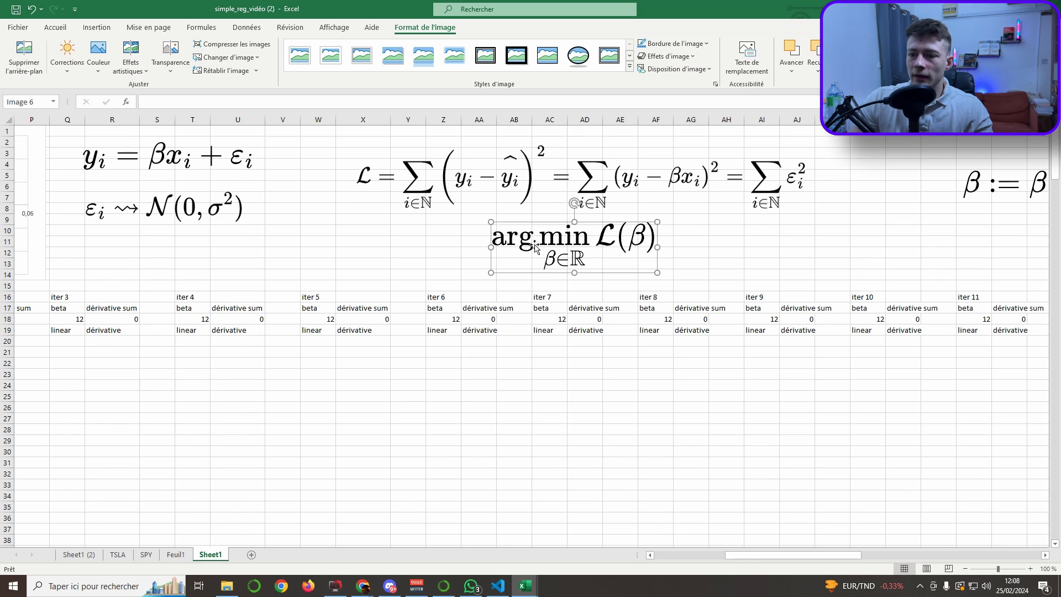
left_click(703, 256)
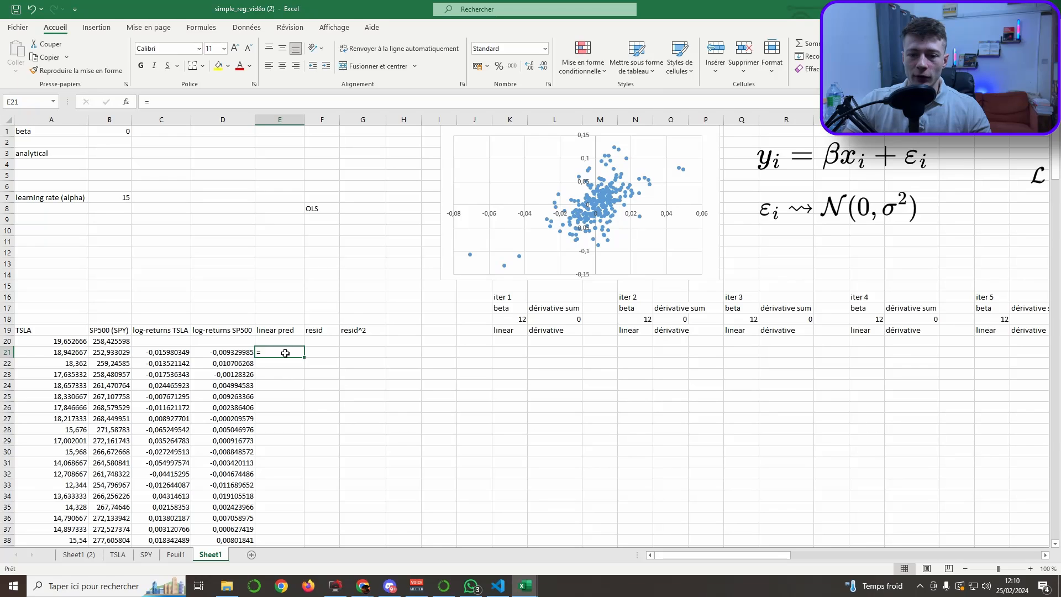
Step: Enter the first linear prediction in E21 as =D21*$B$1, with an absolute reference to beta
type("=")
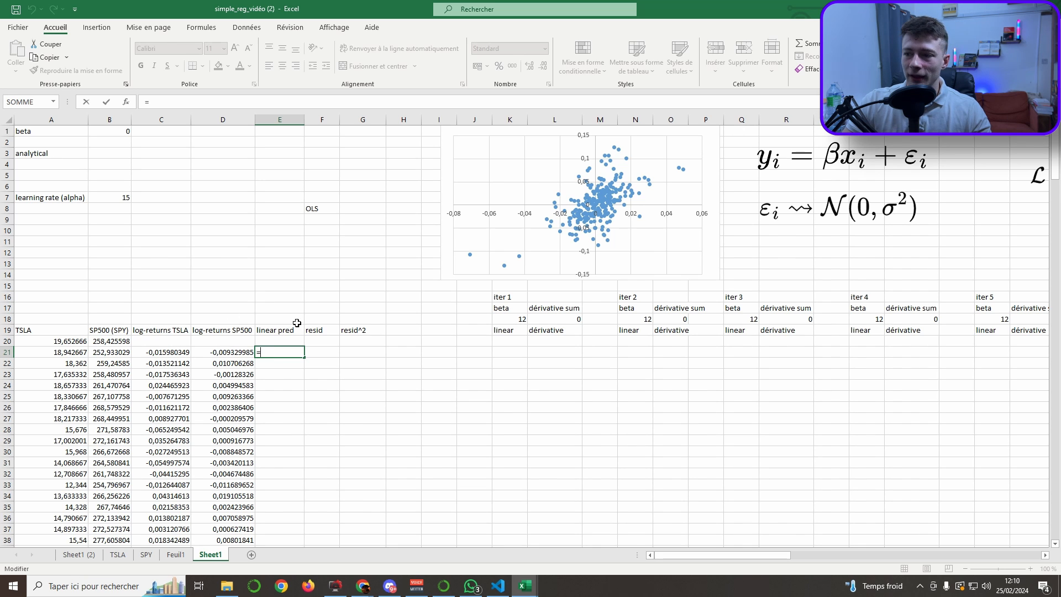
left_click(224, 352)
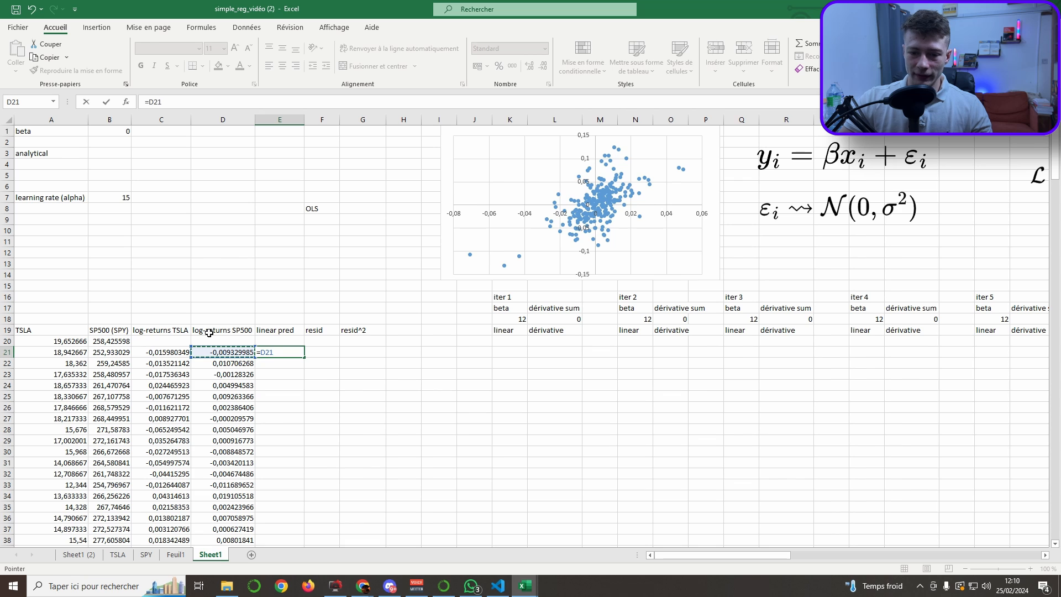
type("*")
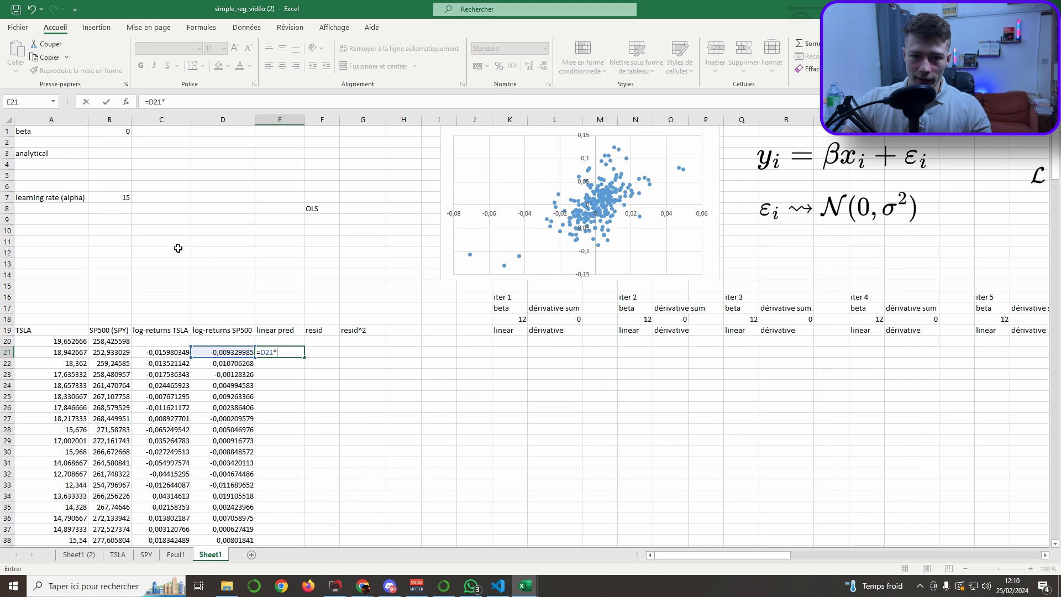
left_click(126, 132)
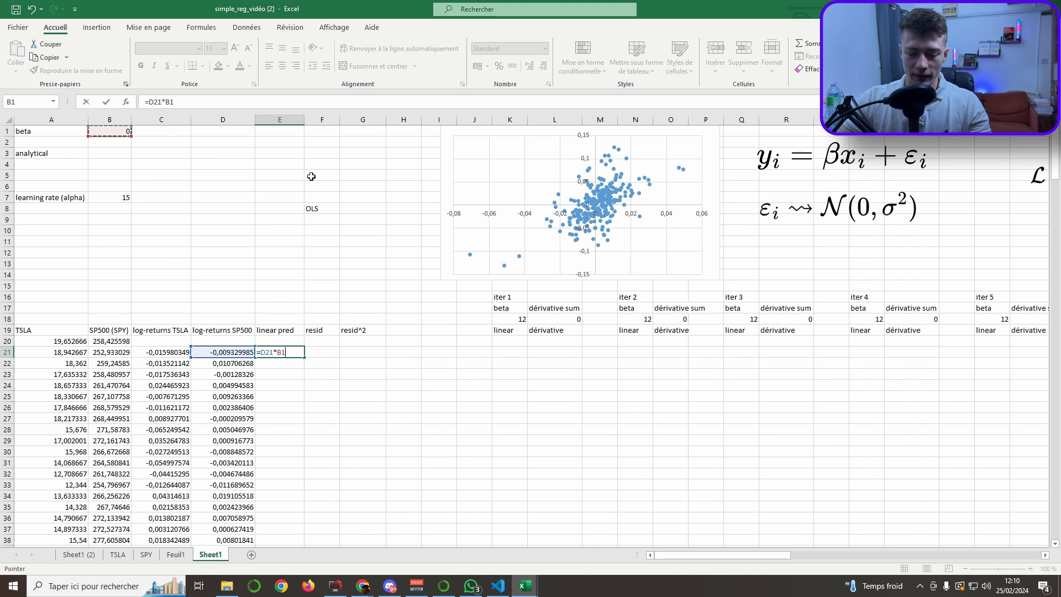
key("F4")
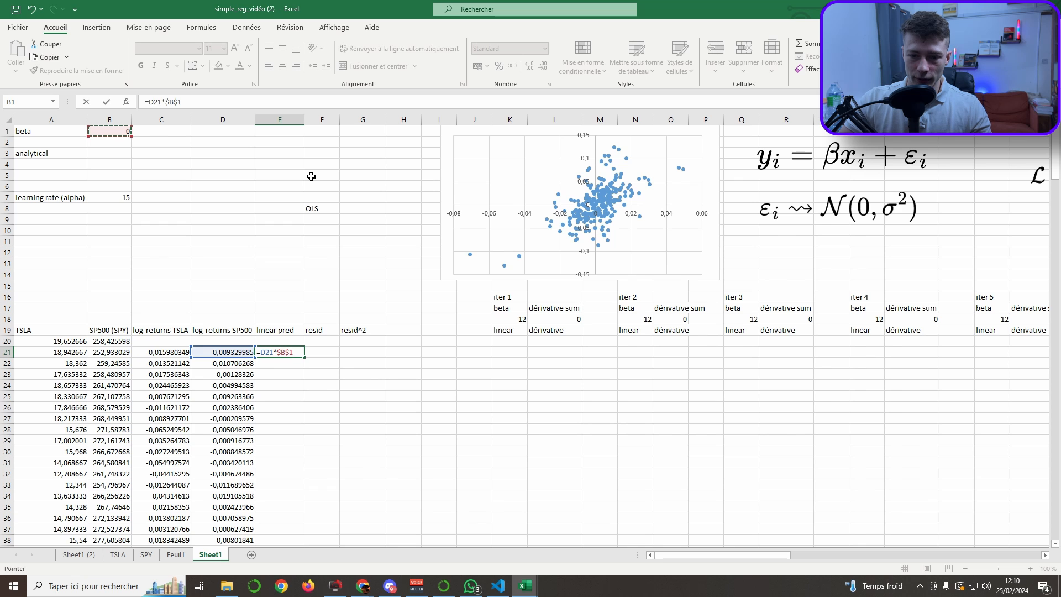
key("Return")
Step: Fill the E21 prediction formula down the linear pred column for all data rows
left_click(284, 352)
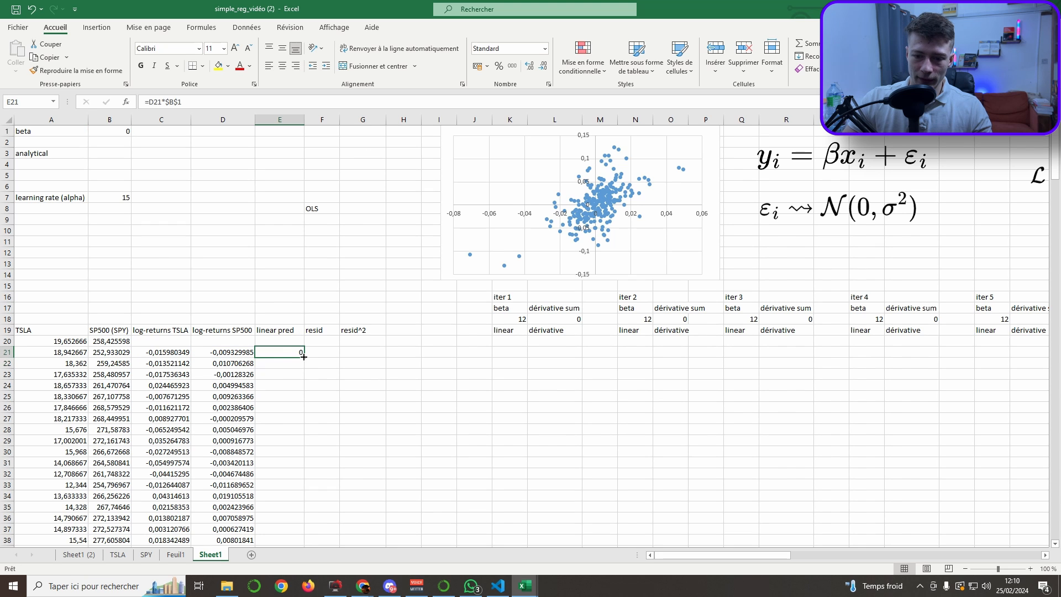
double_click(302, 357)
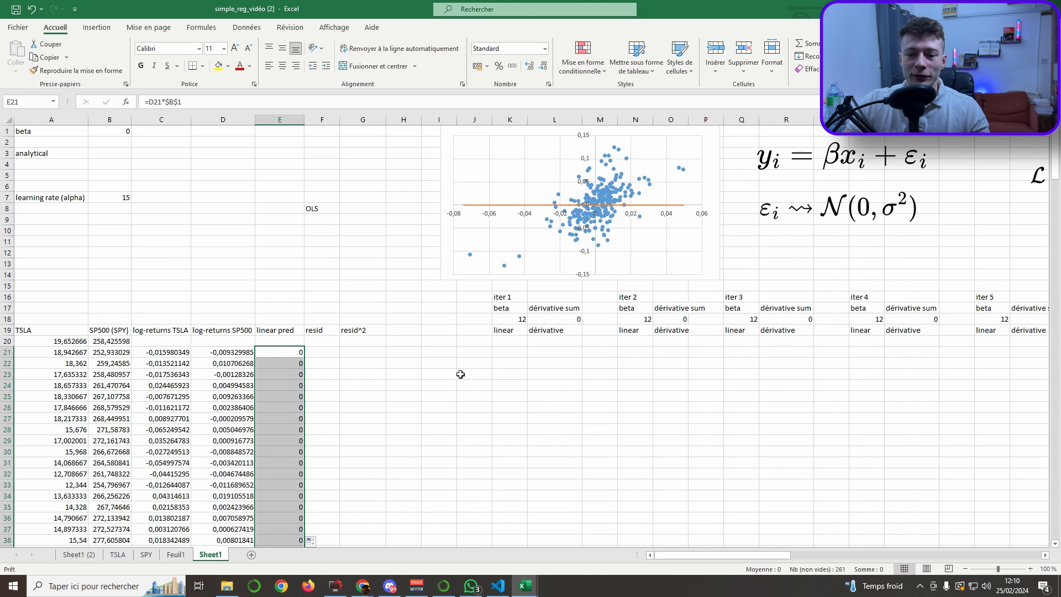
left_click(274, 387)
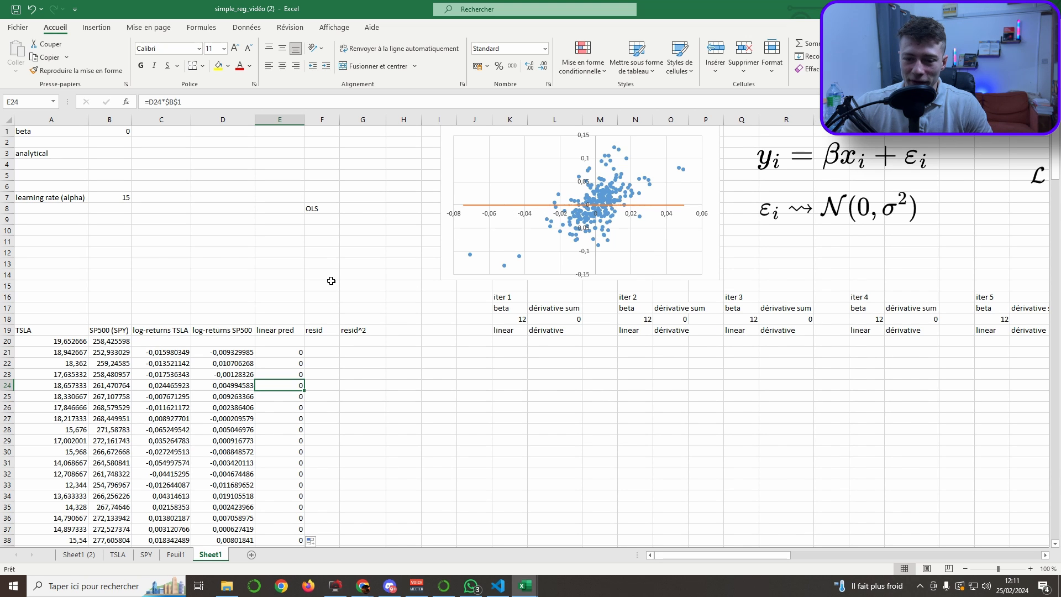
Step: Start the residual formula in F21 with =C21-, checking the loss function equation for the terms
left_click(331, 349)
type("=")
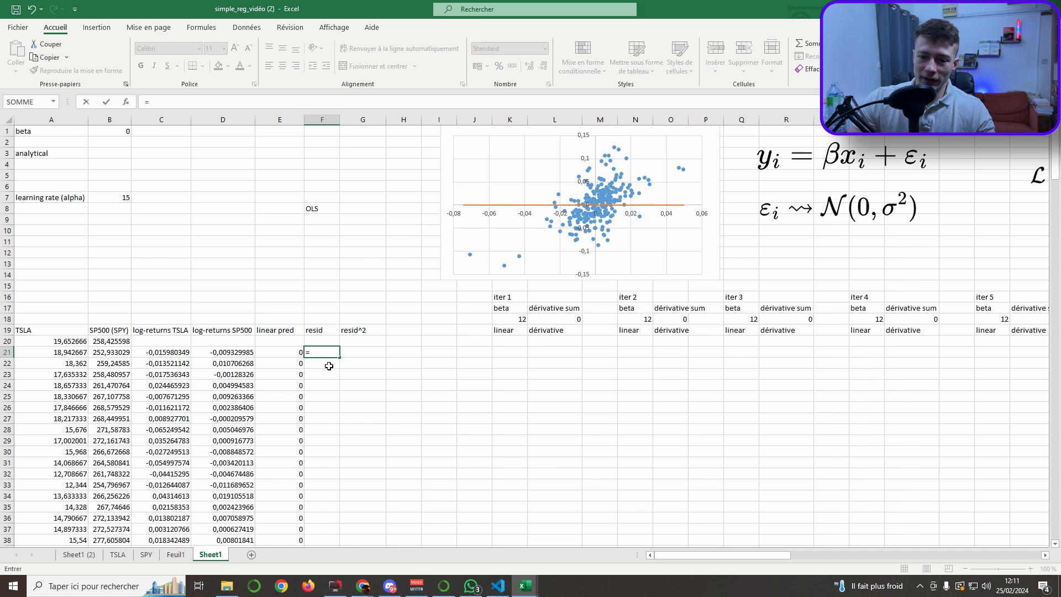
scroll(748, 557, "right", 5)
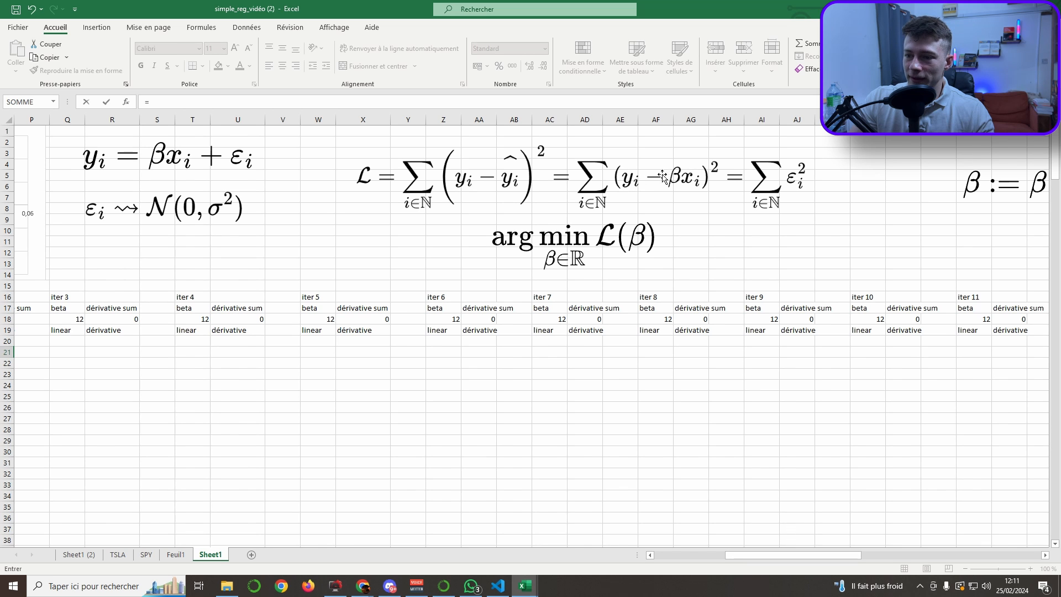
left_click_drag(737, 555, 663, 554)
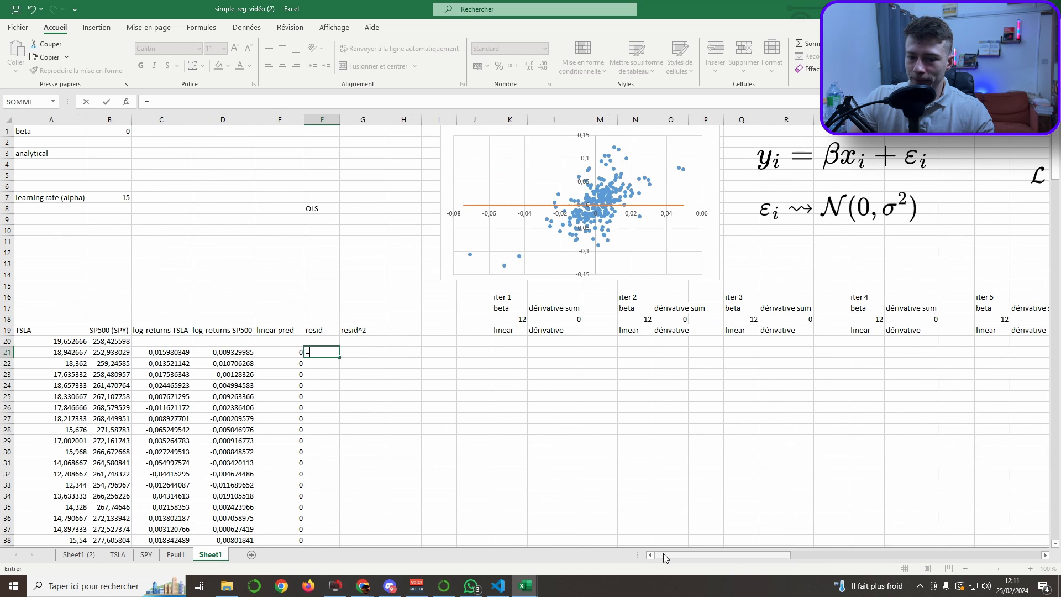
left_click(178, 356)
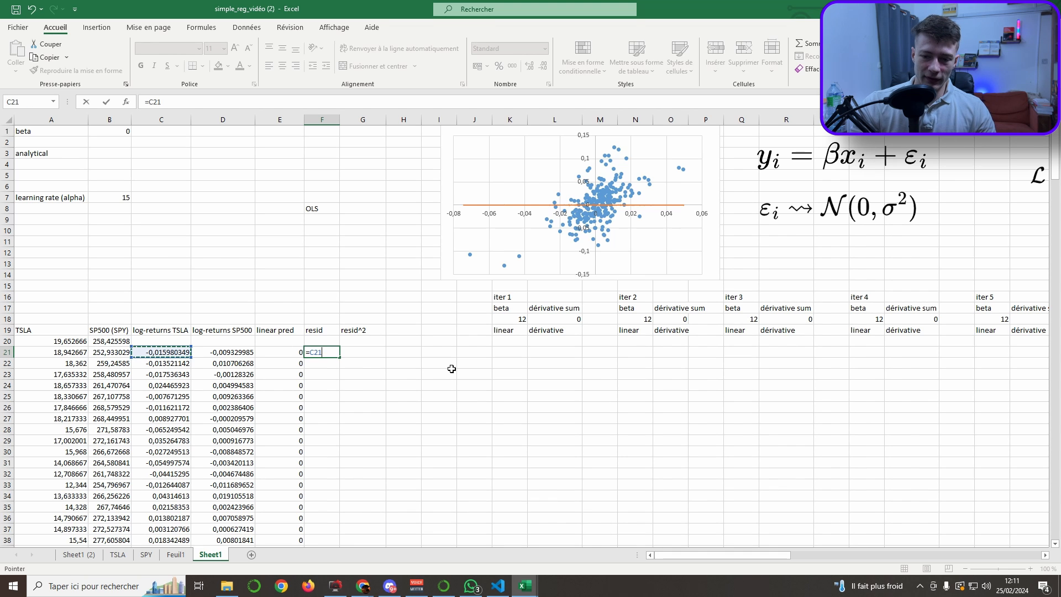
type("-")
left_click(250, 352)
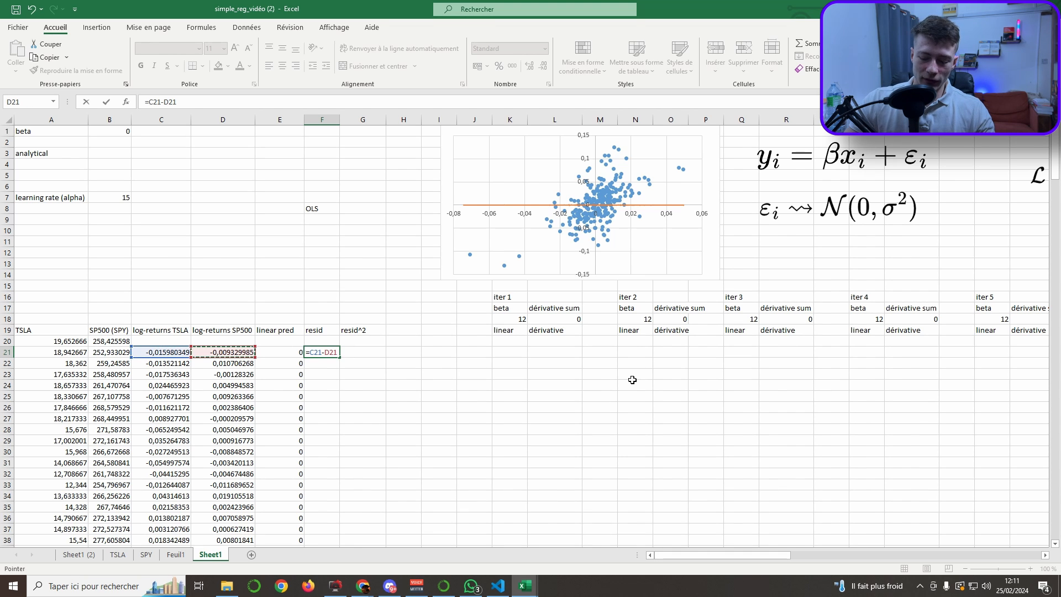
type("*")
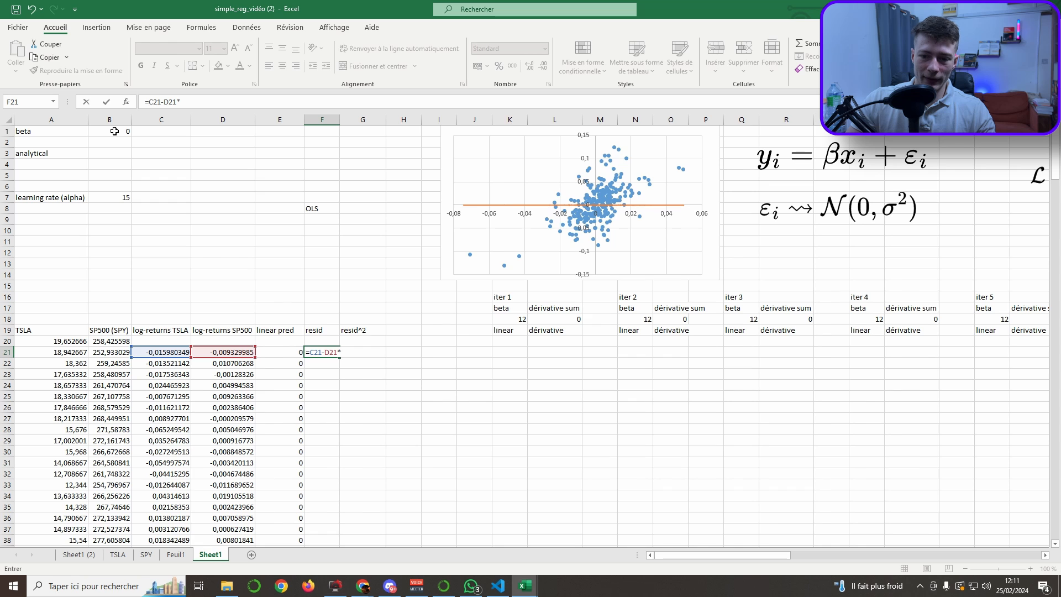
key("BackSpace")
key("BackSpace")
key("BackSpace")
key("BackSpace")
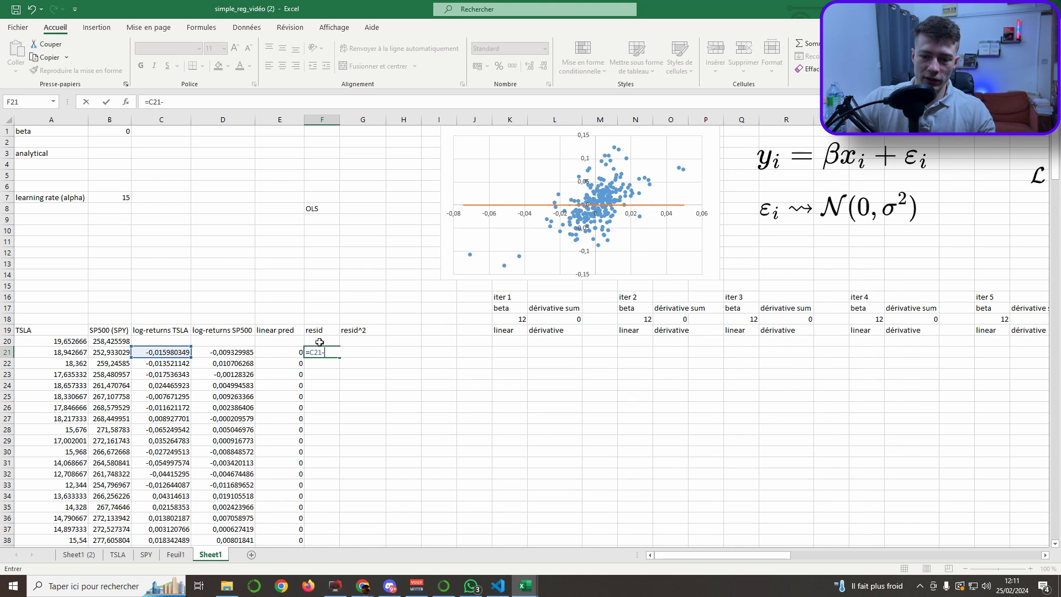
Step: Complete the residual formula in F21 as =C21-E21 and fill it down the resid column
left_click(290, 354)
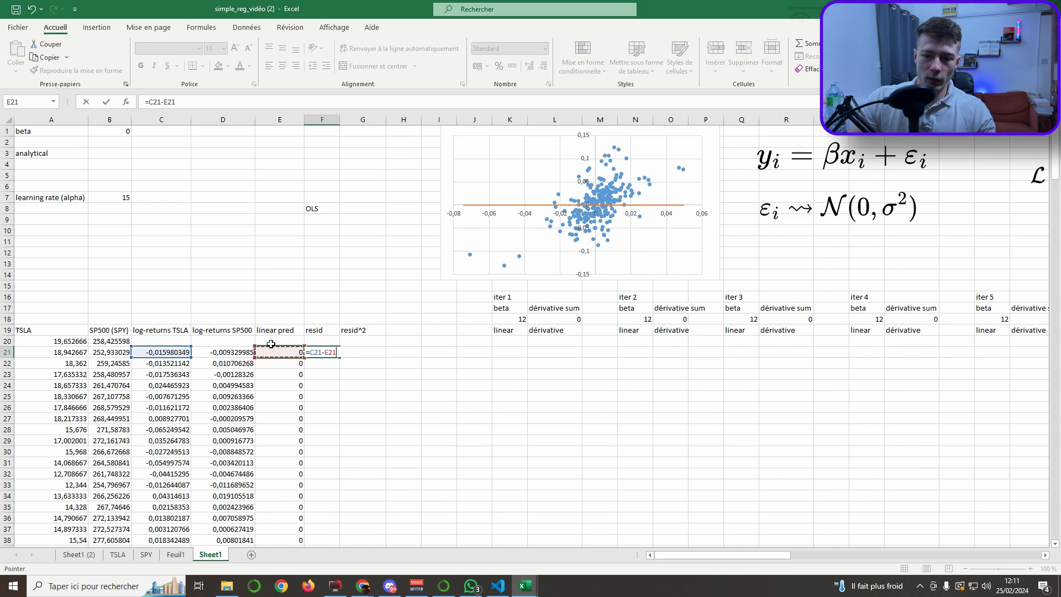
key("Return")
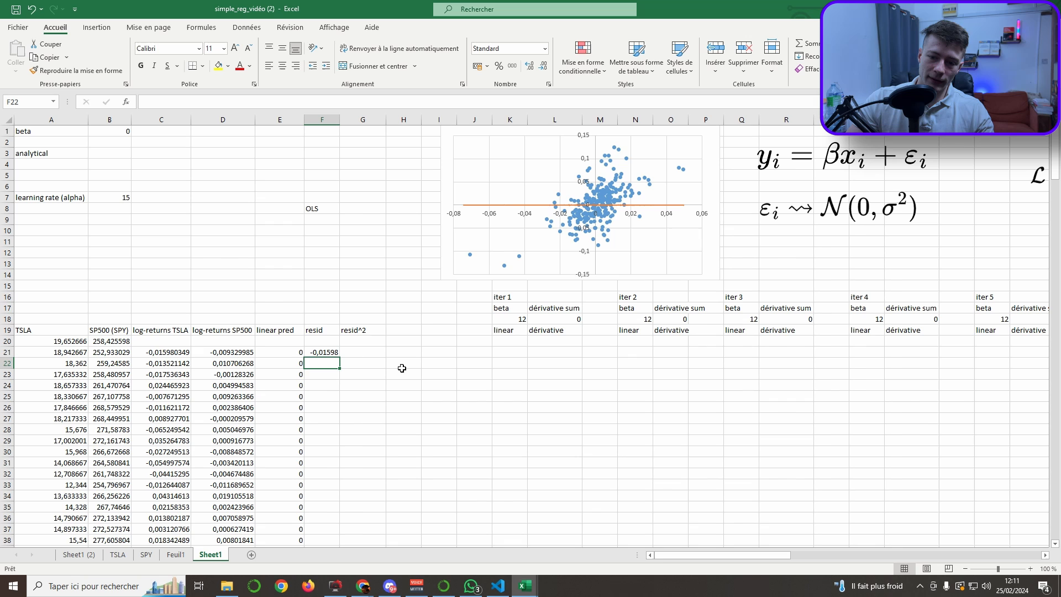
left_click(313, 355)
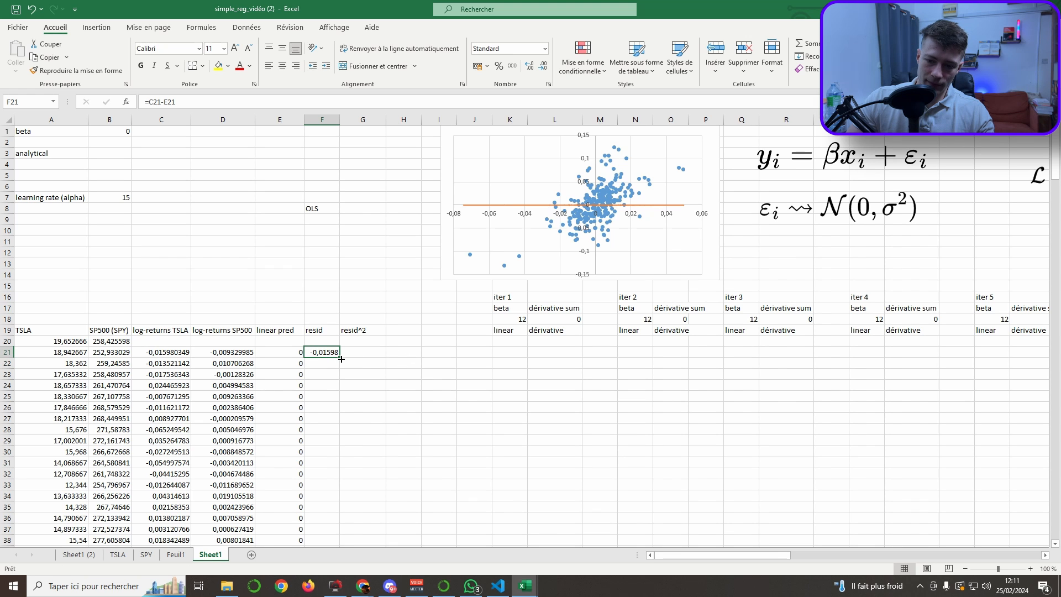
double_click(341, 359)
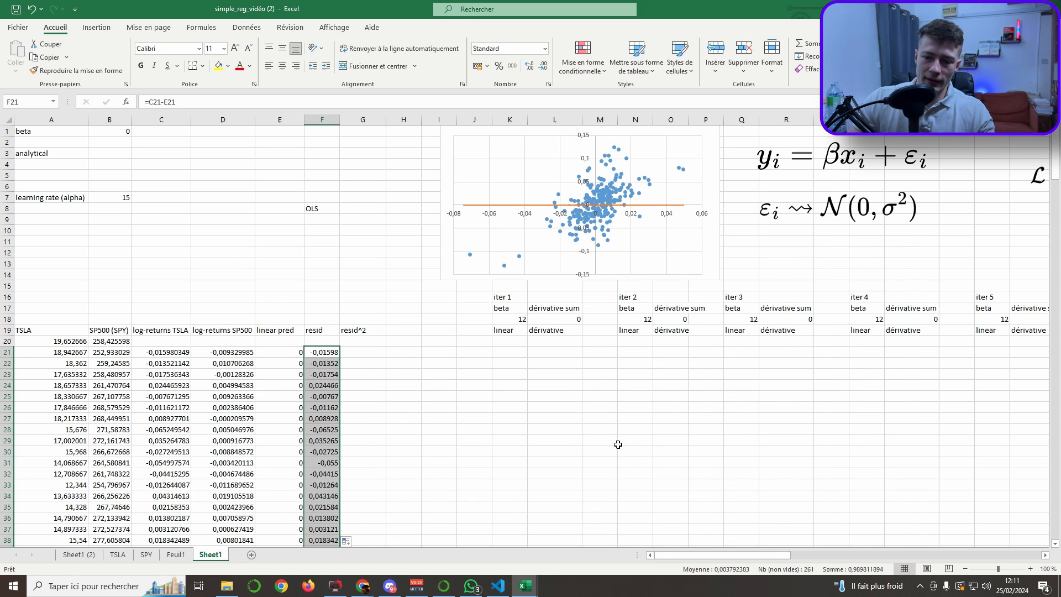
Step: Enter the squared residual formula =F21^2 in G21 and fill it down the resid^2 column for all data rows
left_click(356, 352)
left_click(794, 556)
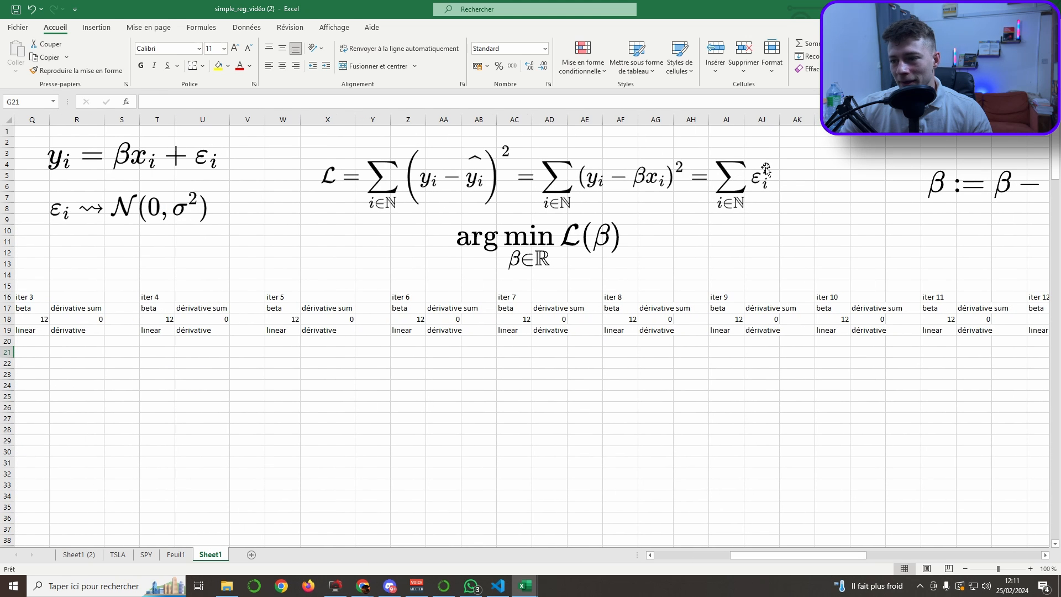
left_click_drag(807, 556, 731, 555)
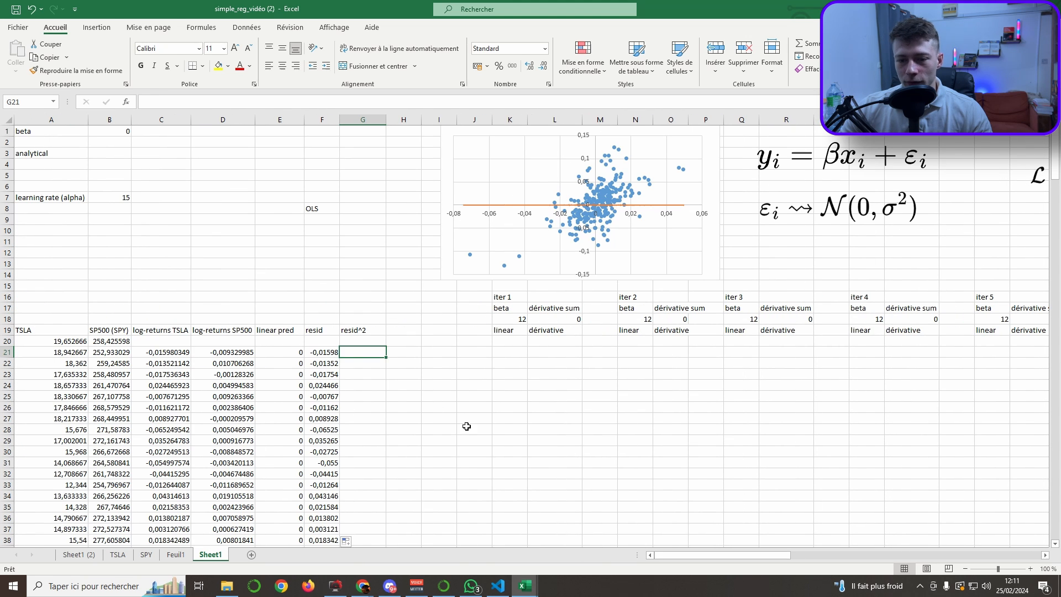
type("=")
left_click(324, 351)
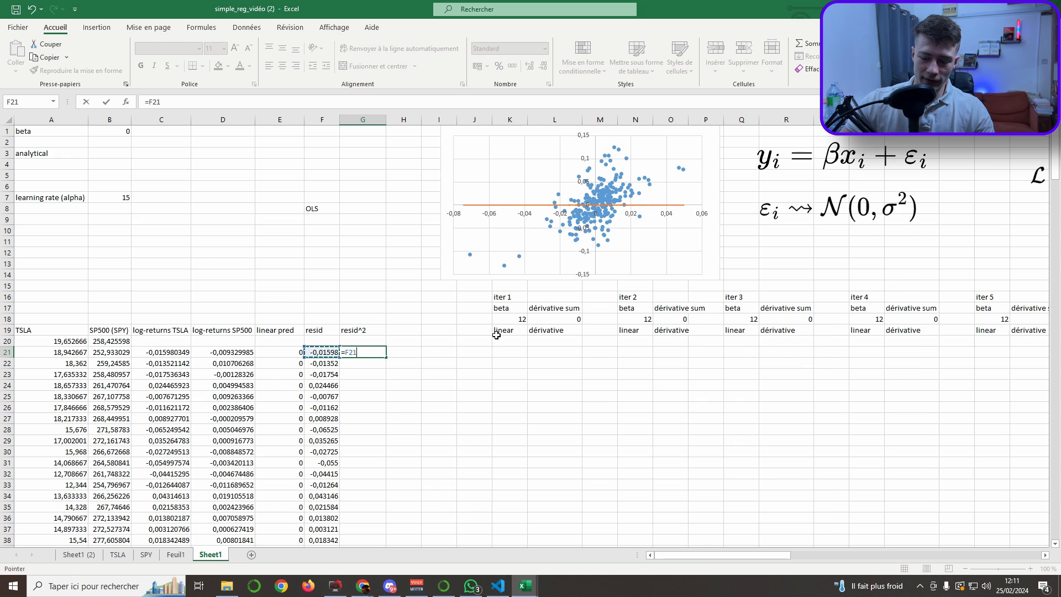
type("^2")
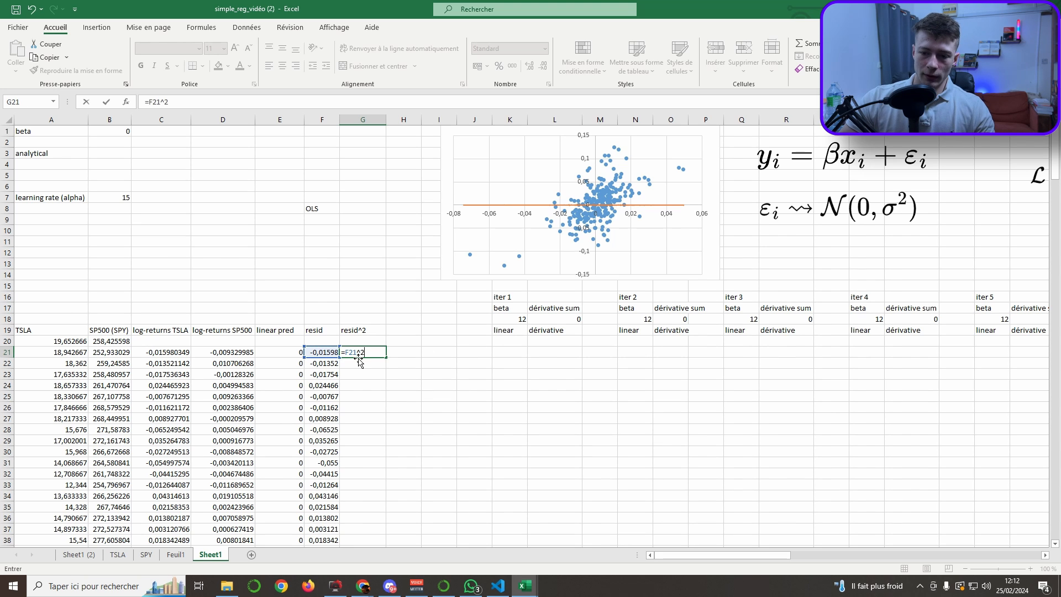
key("Return")
left_click(361, 352)
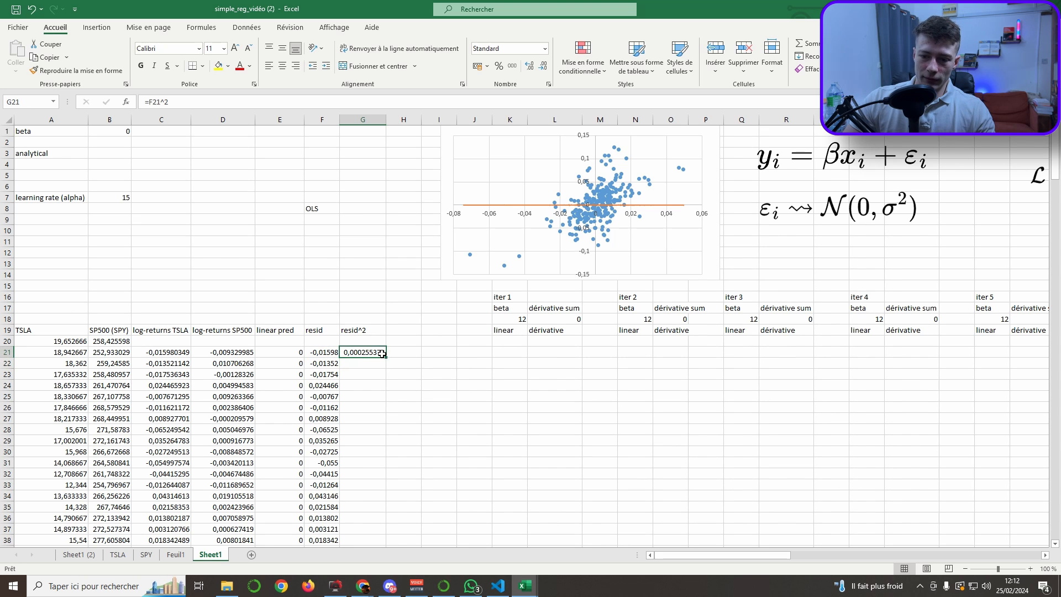
double_click(385, 358)
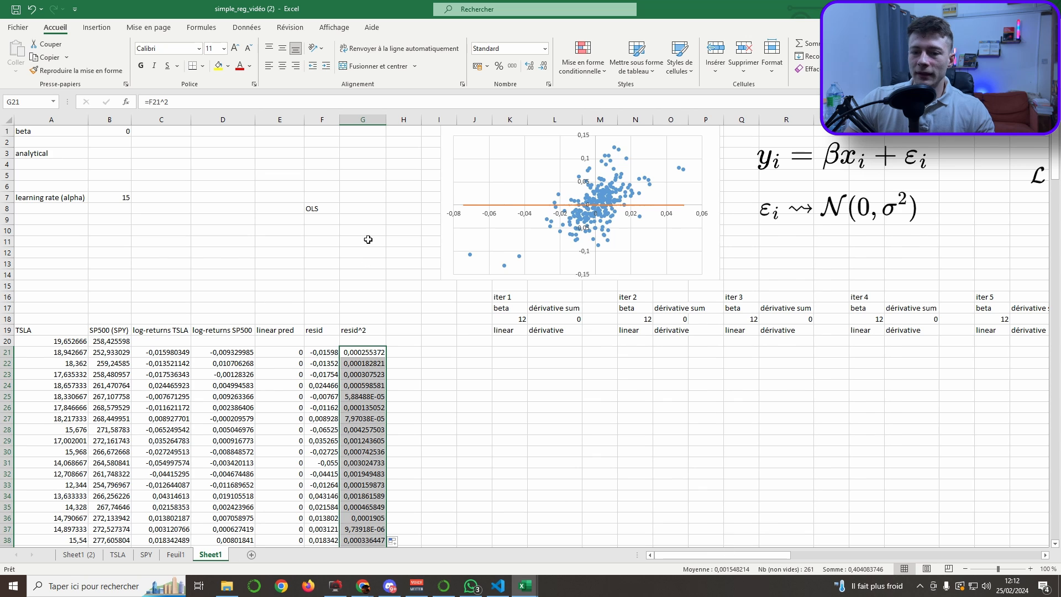
Step: Sum the squared residuals beside the OLS label in G8 with =SOMME(G21:G281)
left_click(364, 208)
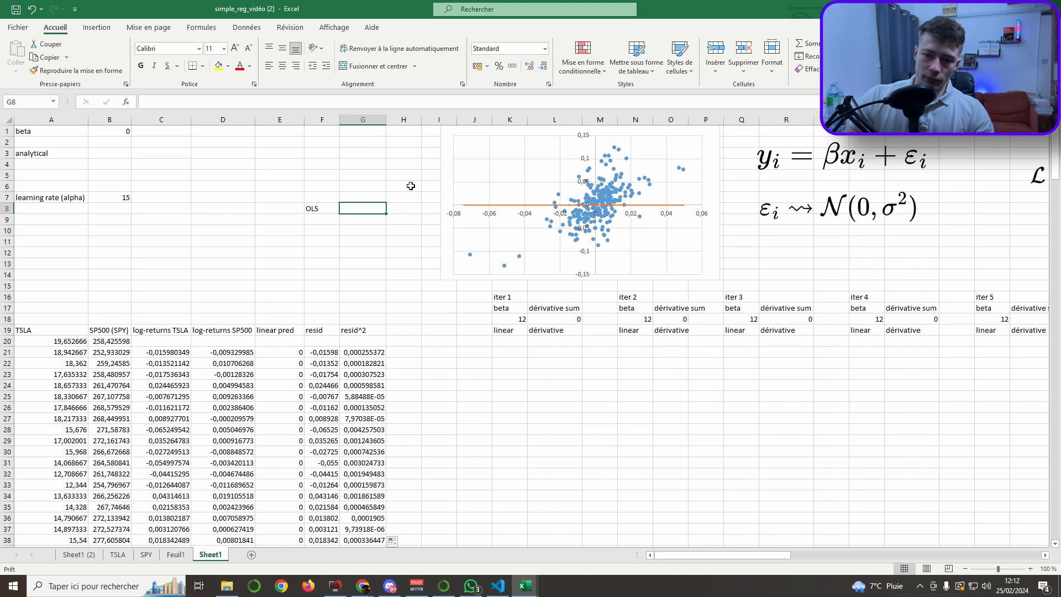
double_click(353, 204)
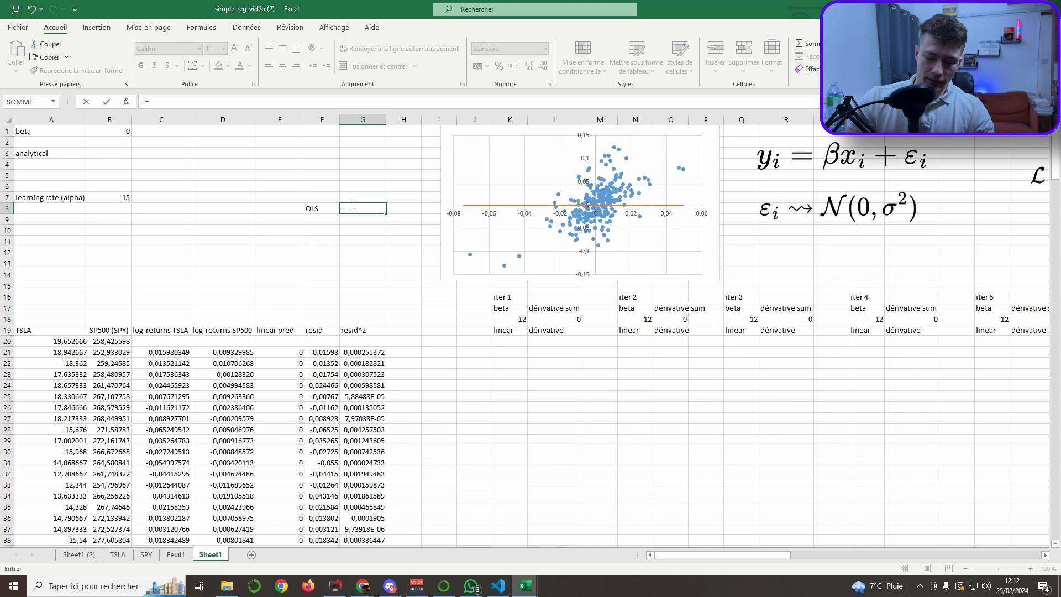
type("=SOMME(")
left_click(356, 353)
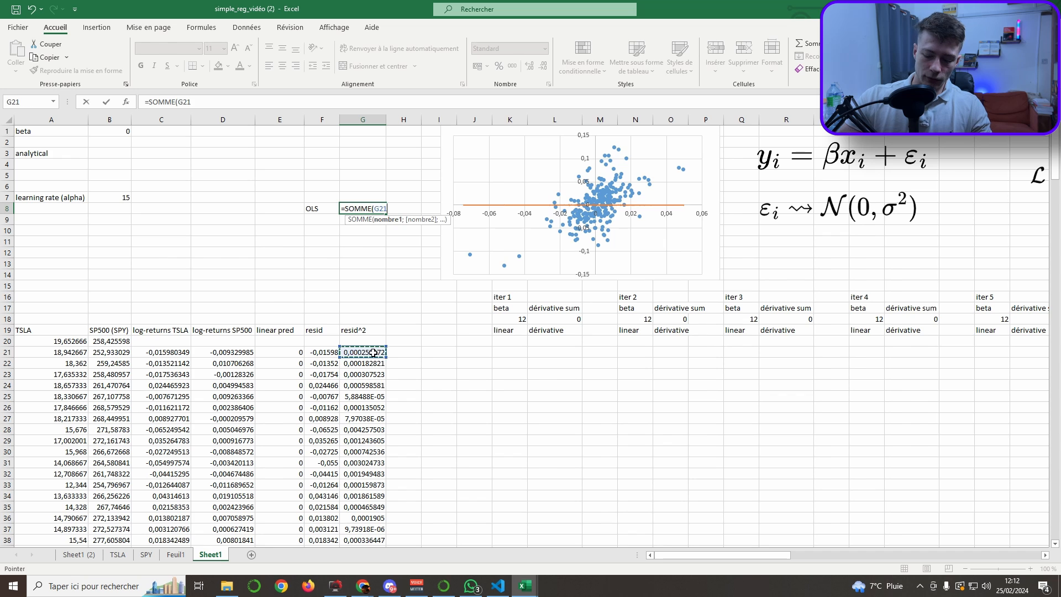
key("ctrl+shift+Down")
key("Return")
scroll(374, 352, "up", 3)
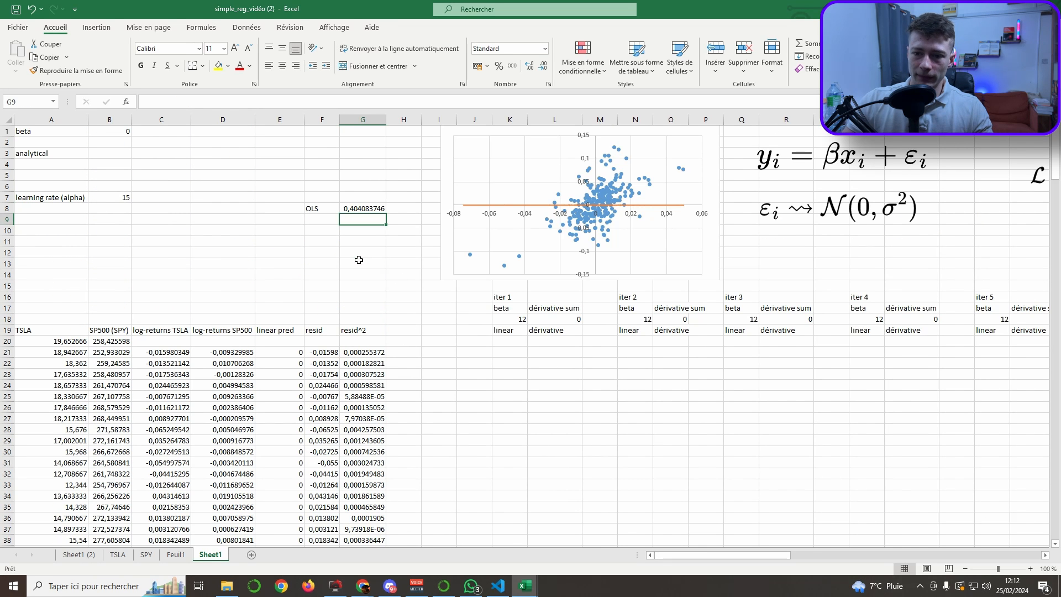
double_click(348, 208)
key("Escape")
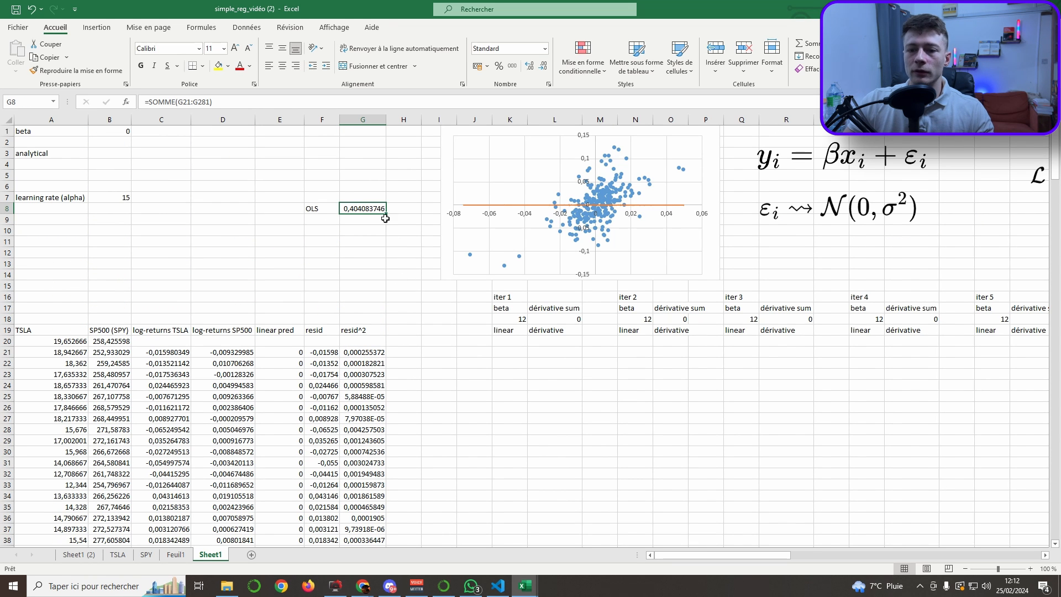
Step: Open the Solver and set the OLS cell $G$8 as the objective to minimise
left_click(123, 158)
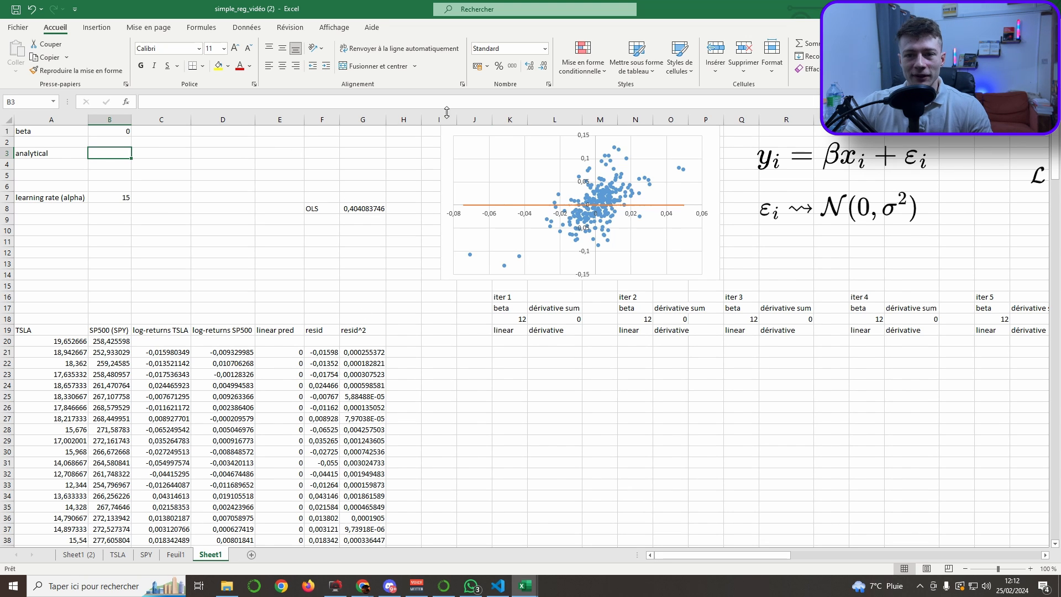
left_click(247, 28)
left_click(978, 44)
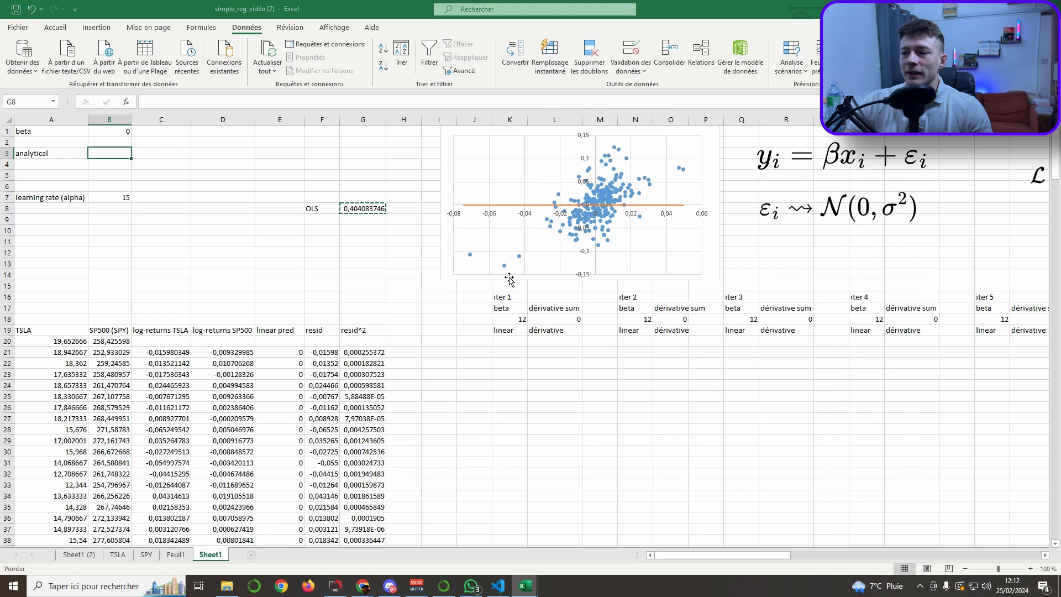
left_click(694, 150)
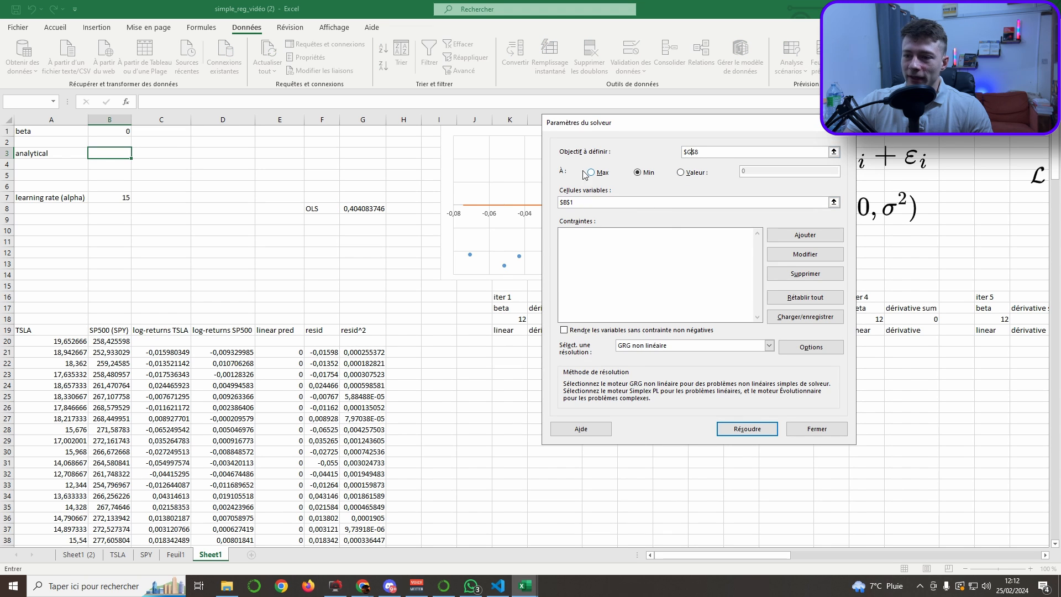
double_click(694, 150)
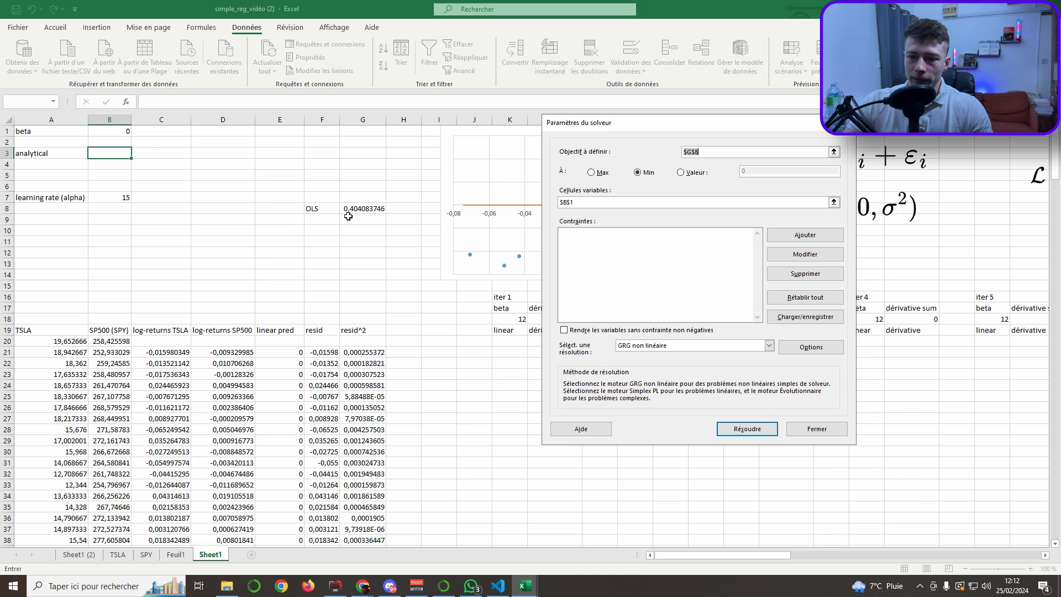
left_click(378, 209)
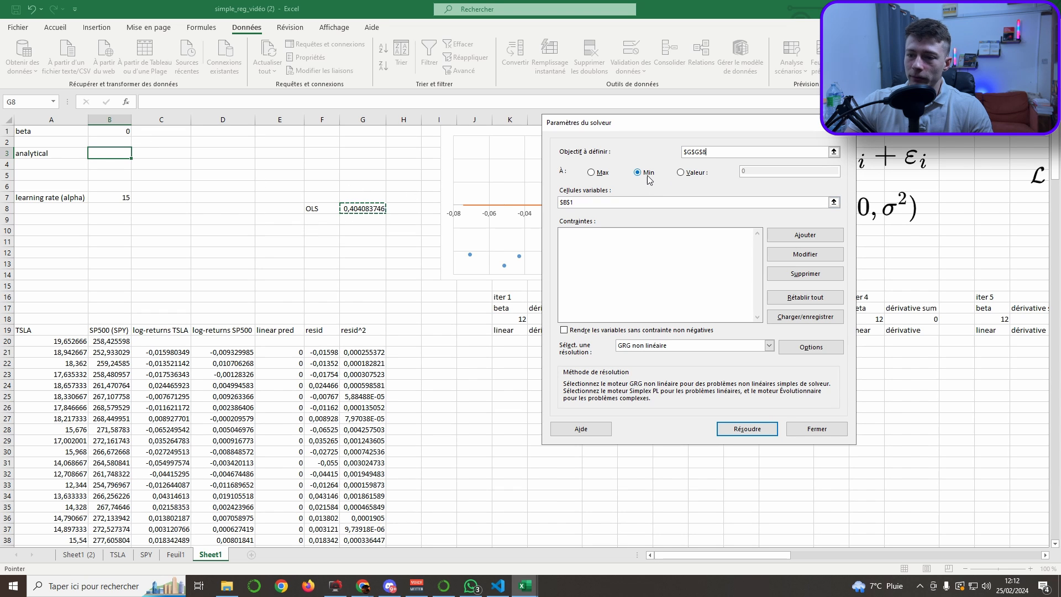
double_click(708, 154)
left_click(362, 209)
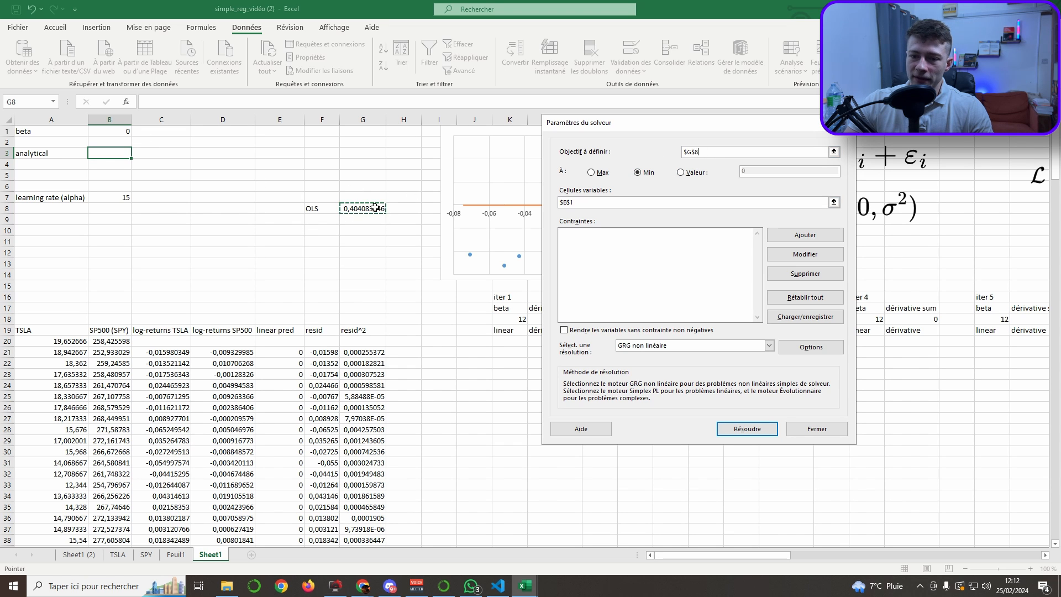
Step: Set the beta cell $B$1 as the Solver's variable cell, solve, and keep the solution
left_click(578, 202)
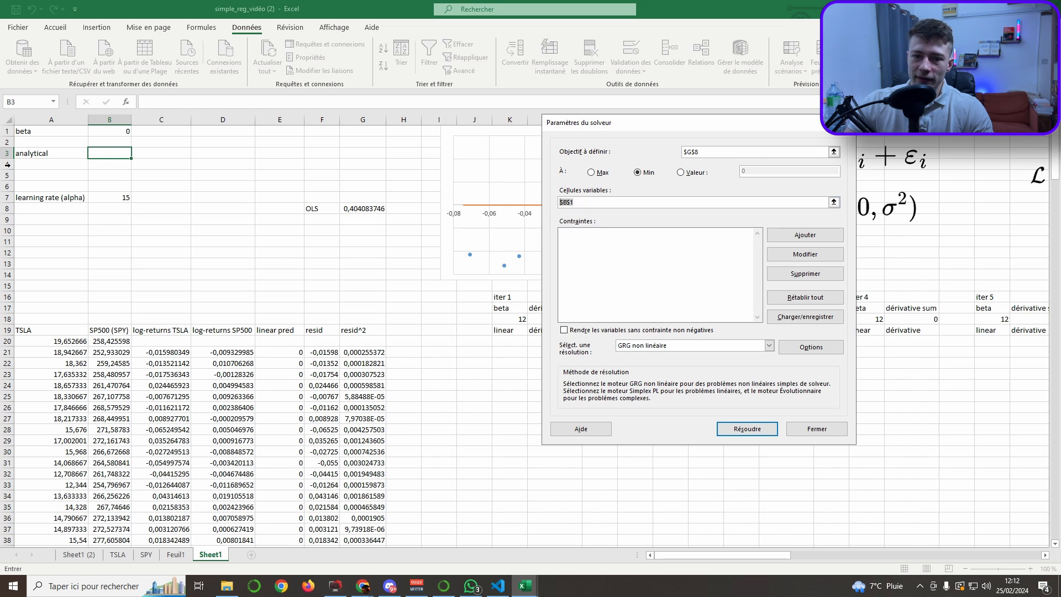
left_click(109, 131)
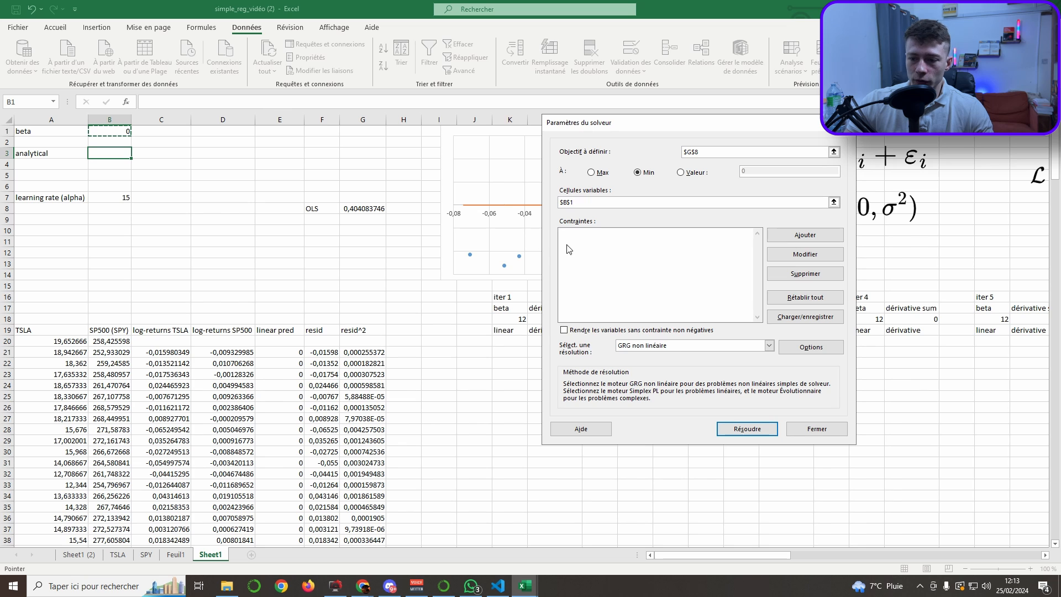
left_click(737, 434)
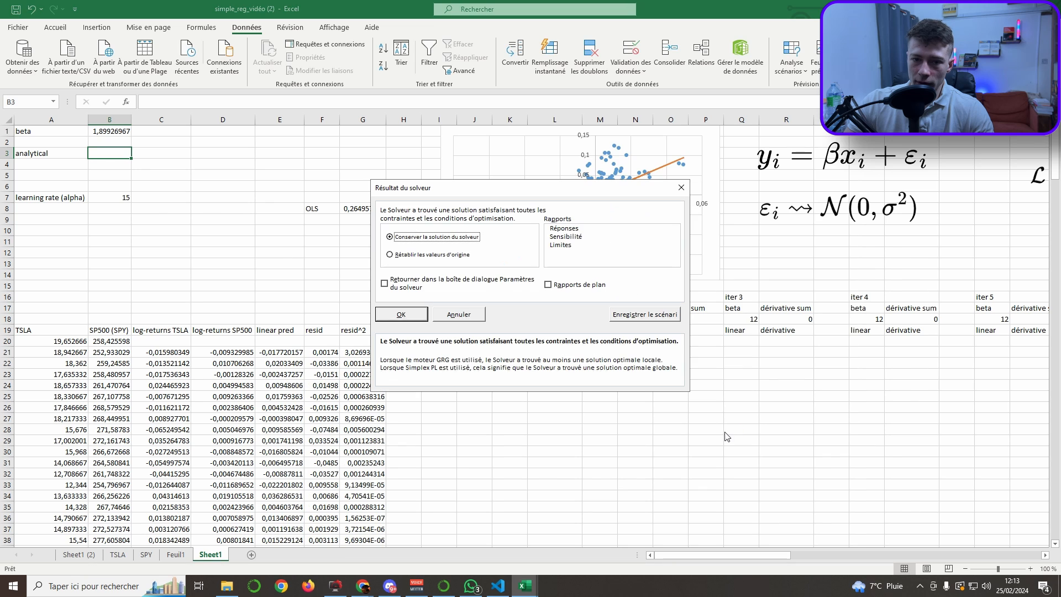
left_click(421, 320)
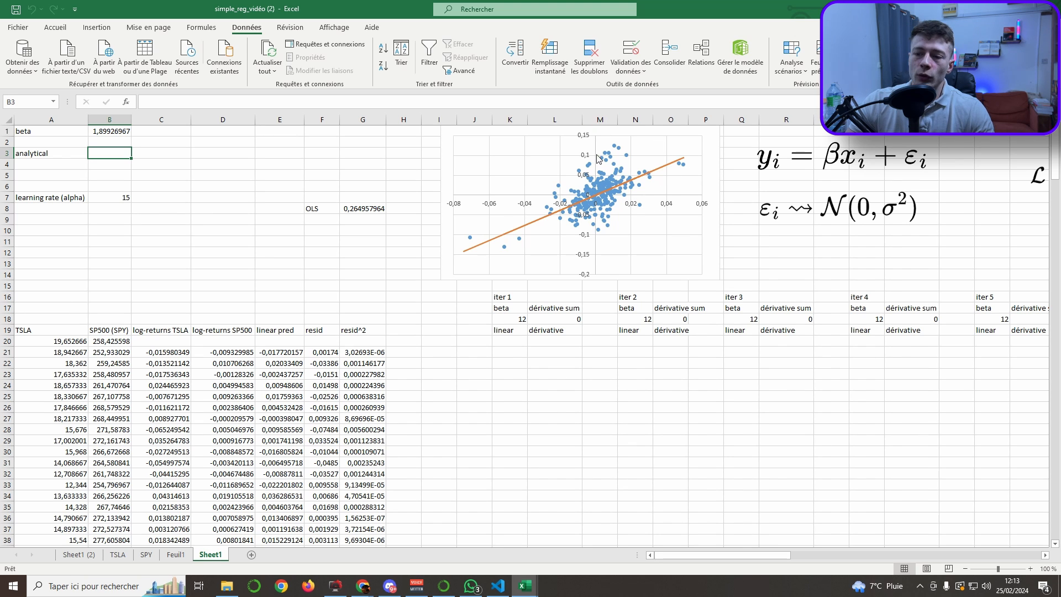
Step: Examine the fitted regression line in the scatter chart and the solved beta value in B1
left_click(517, 231)
left_click(545, 227)
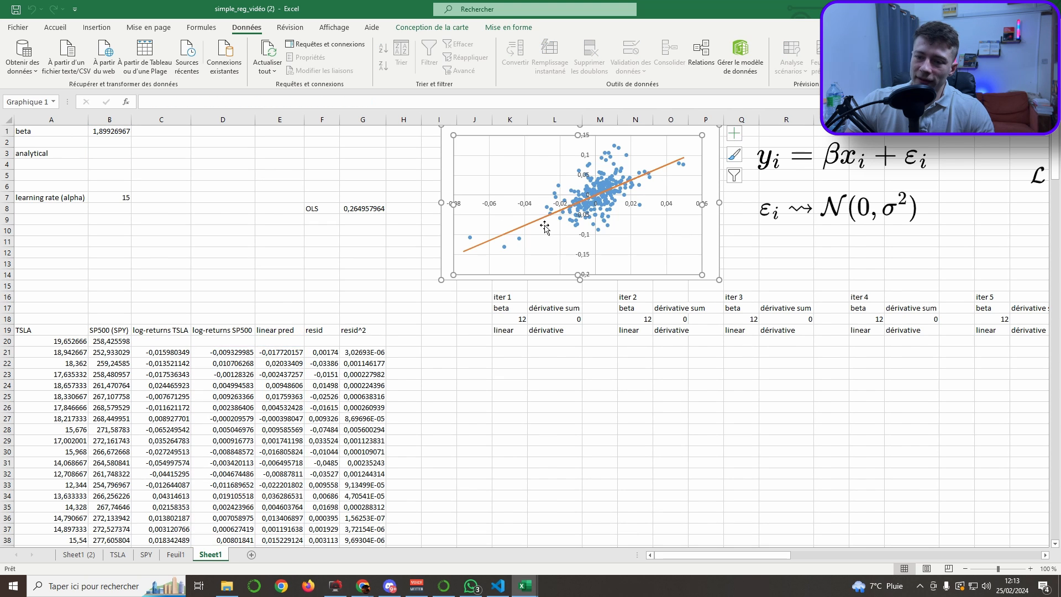
left_click(541, 222)
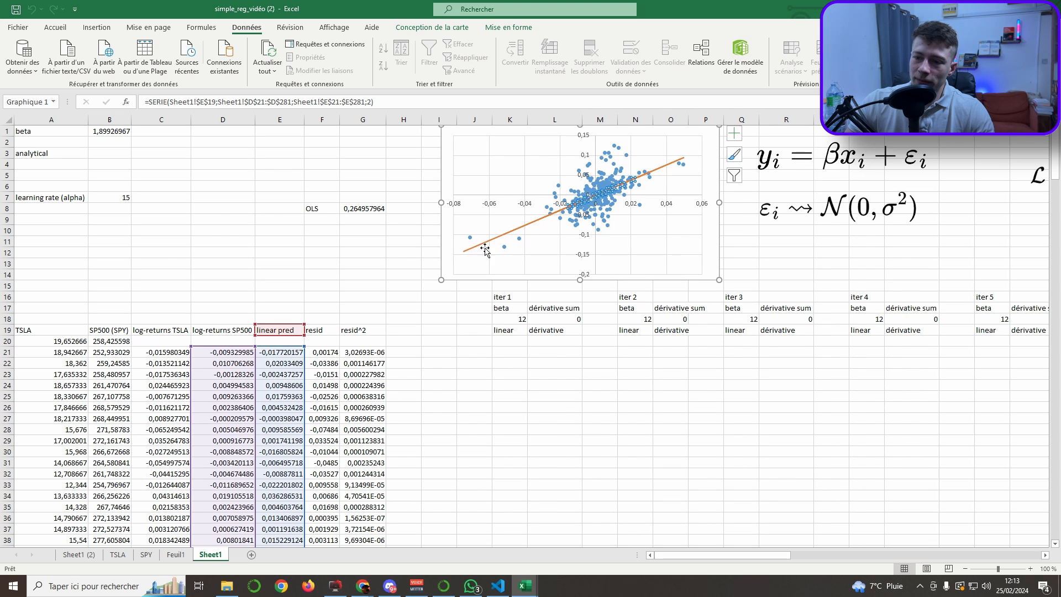
left_click(537, 227)
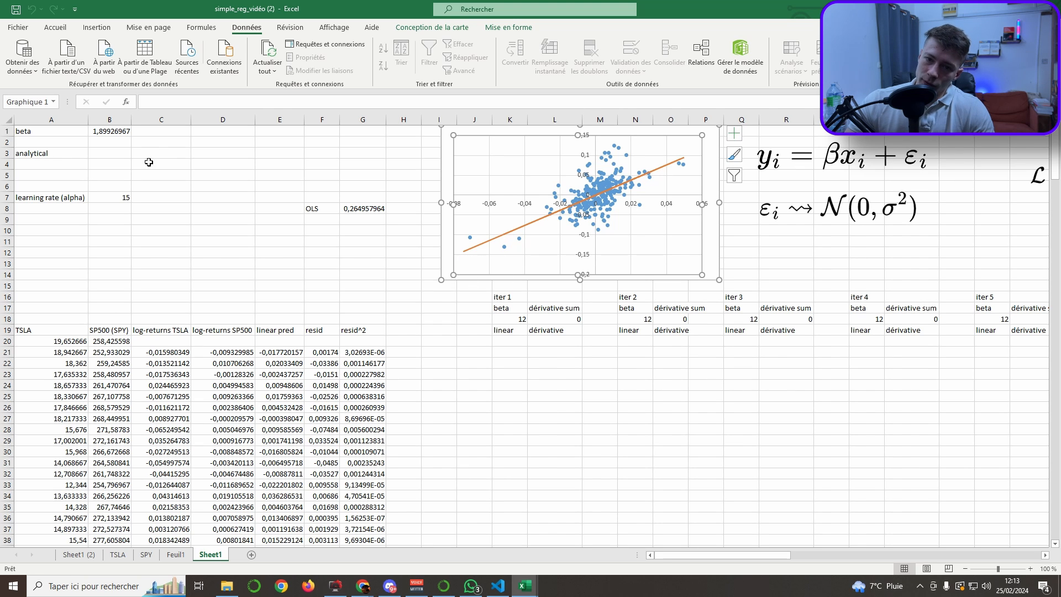
left_click(111, 134)
left_click(135, 187)
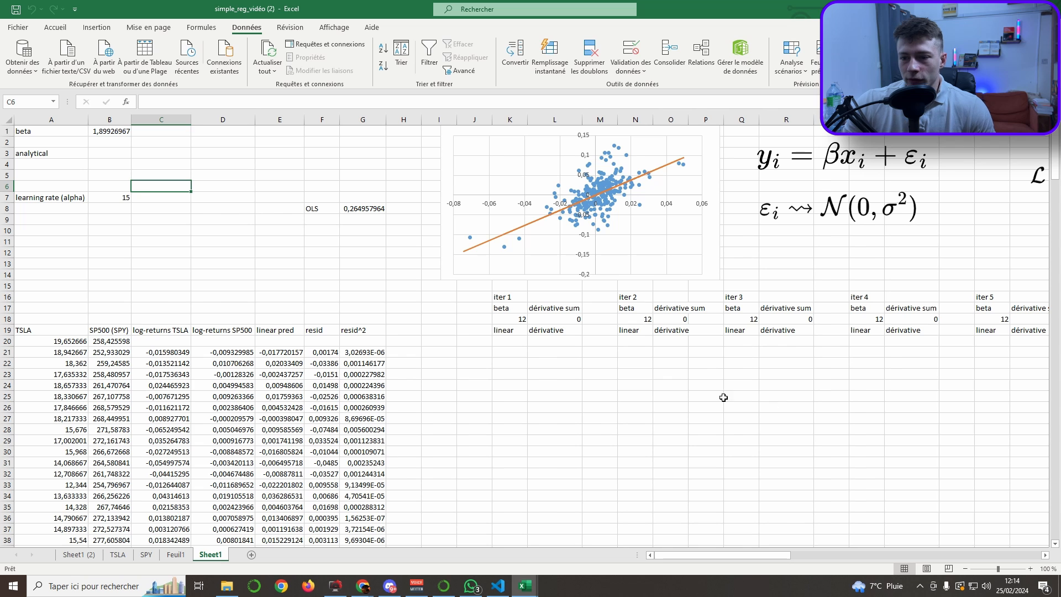
left_click(641, 398)
left_click(486, 398)
Step: Examine the gradient descent update rule for beta and the equation for the loss derivative
left_click_drag(699, 554, 854, 555)
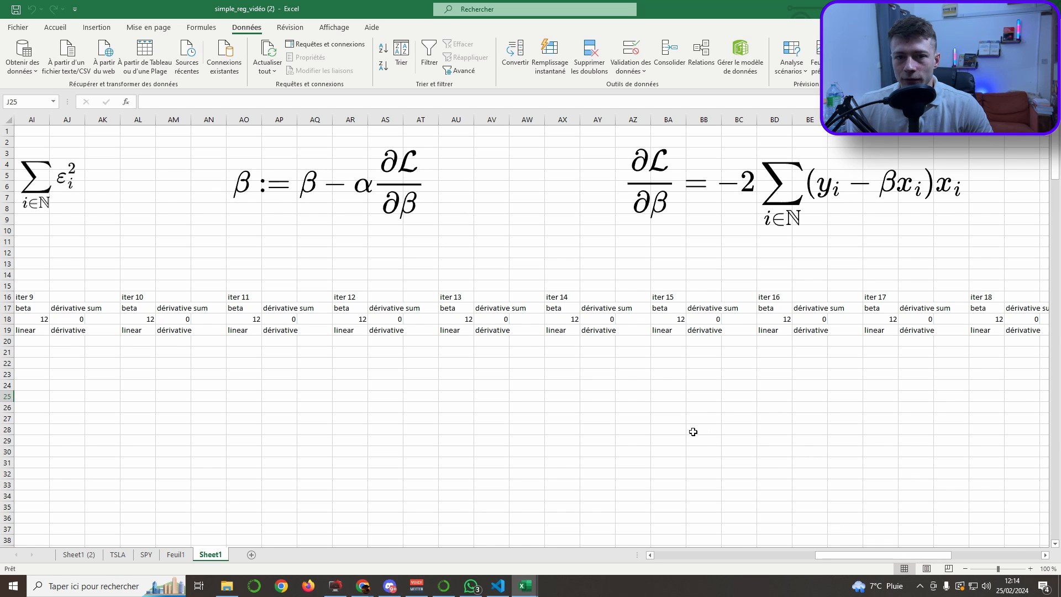
left_click(409, 232)
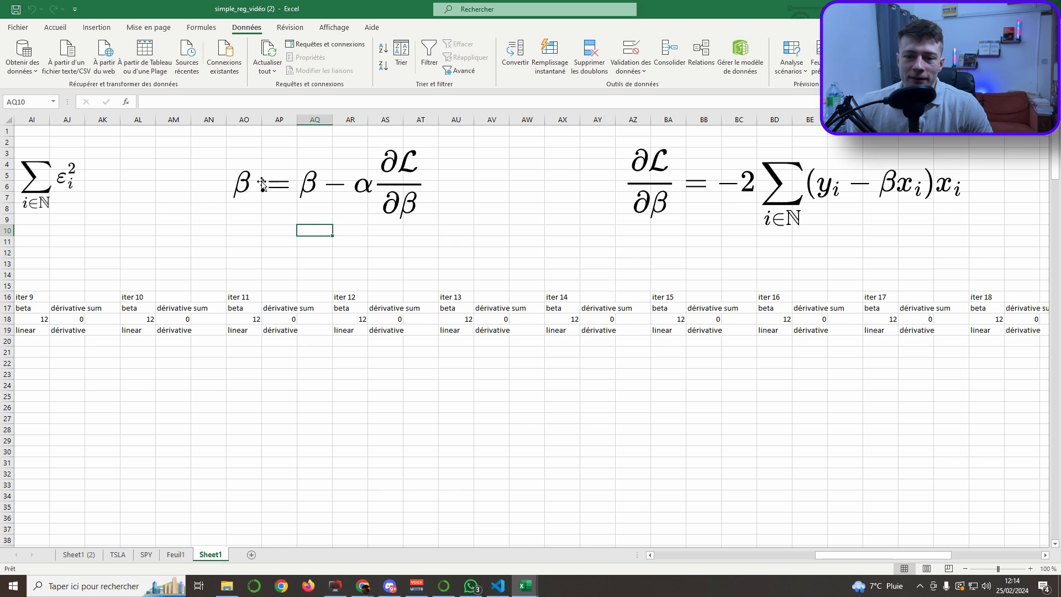
left_click(246, 166)
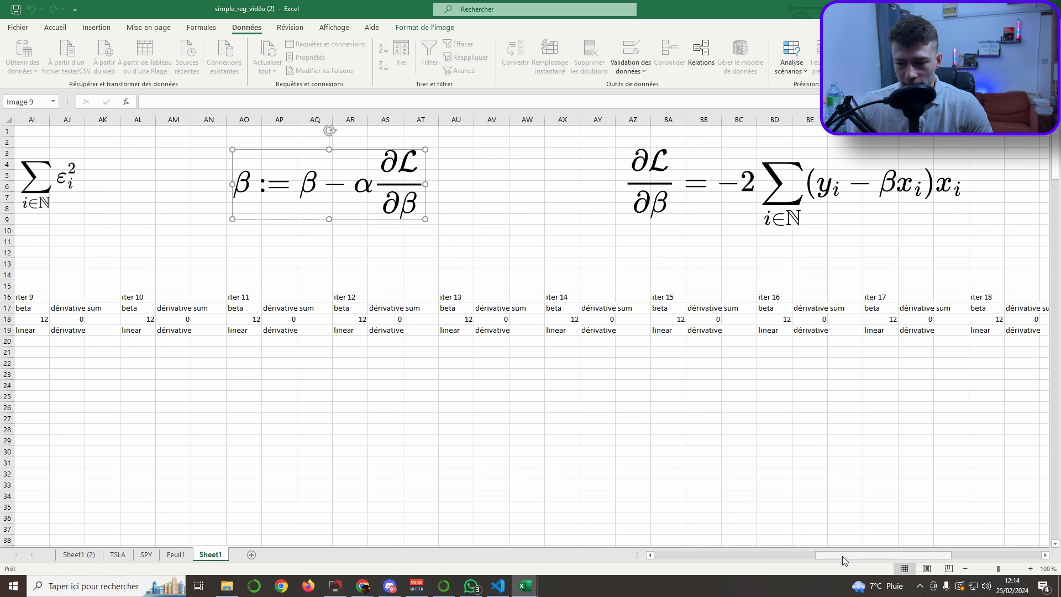
left_click_drag(840, 555, 835, 554)
left_click(561, 276)
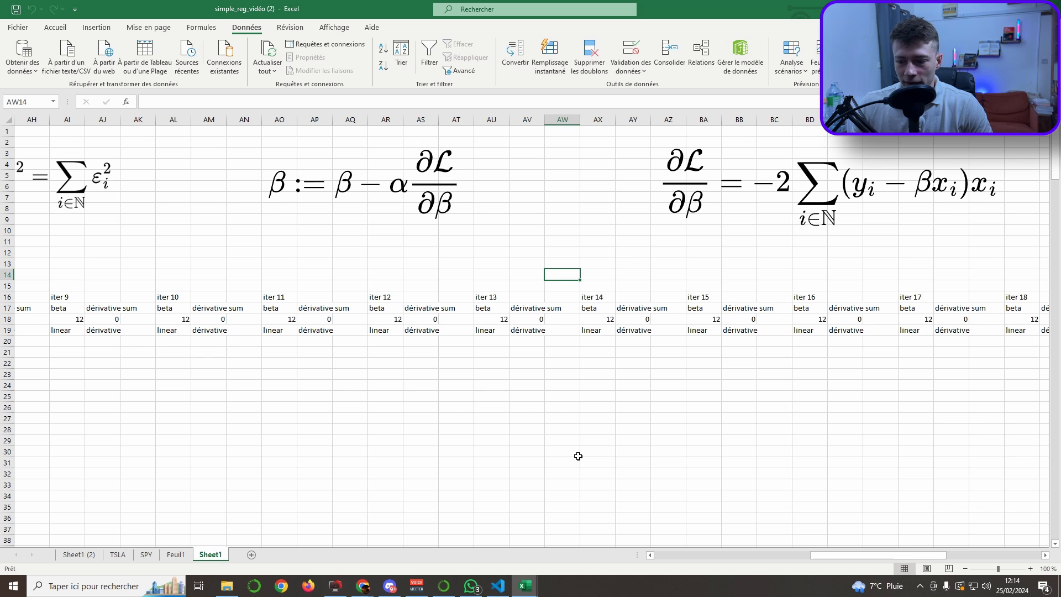
left_click_drag(848, 553, 831, 553)
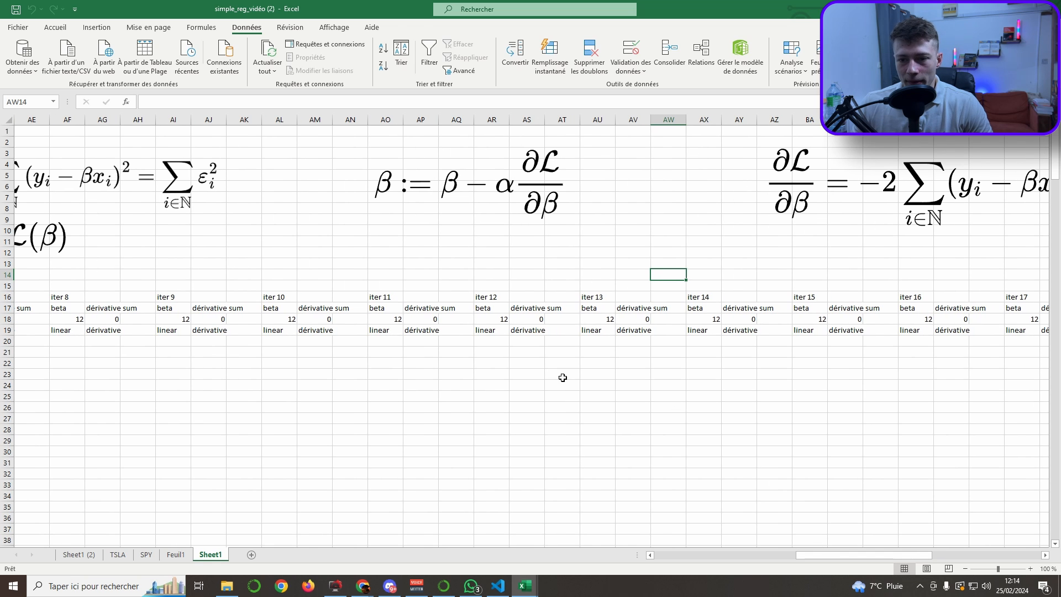
left_click(390, 181)
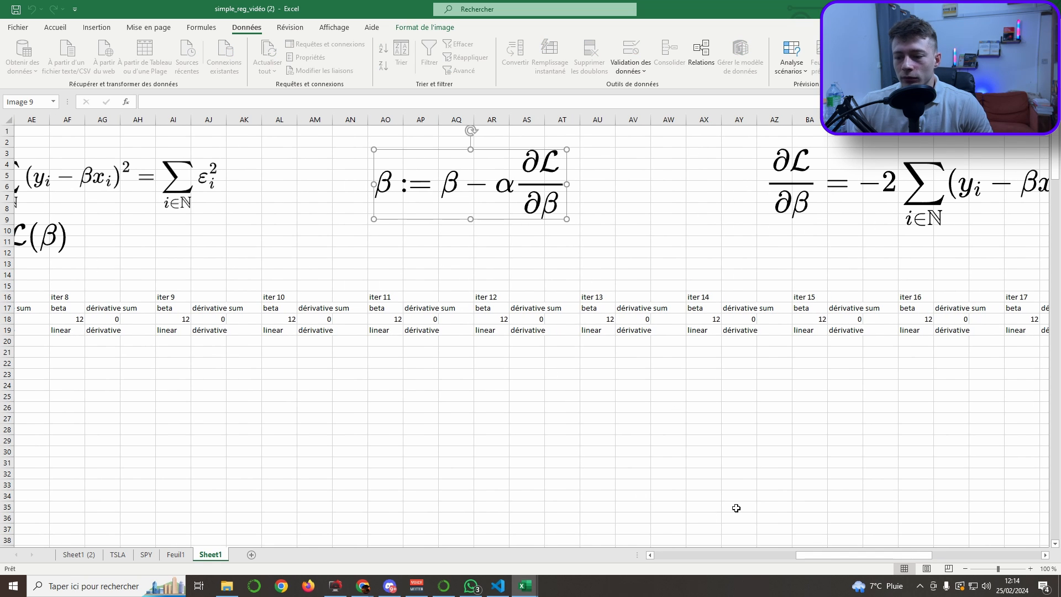
left_click_drag(801, 554, 797, 554)
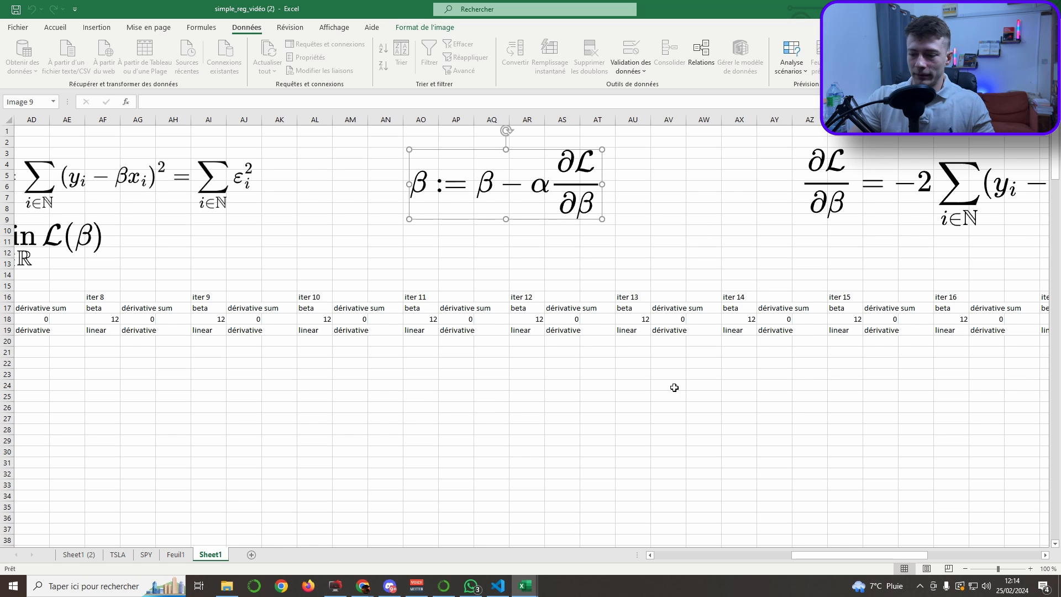
Step: Start the iteration 1 linear prediction in K20 as =D21*K18, multiplying the S&P 500 log-return by the iteration's beta
left_click_drag(818, 558, 705, 558)
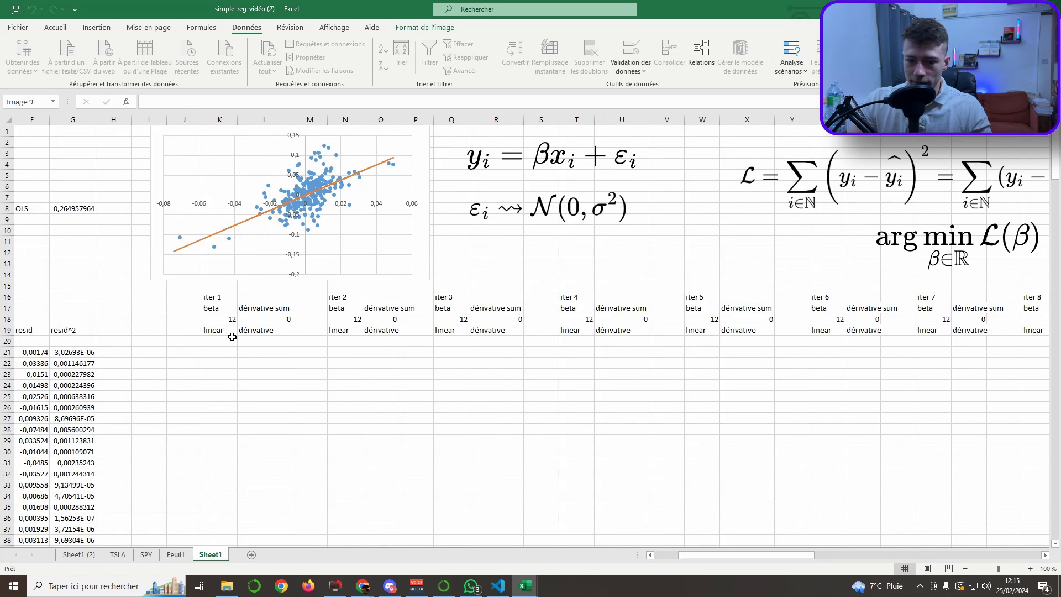
left_click(221, 342)
double_click(221, 342)
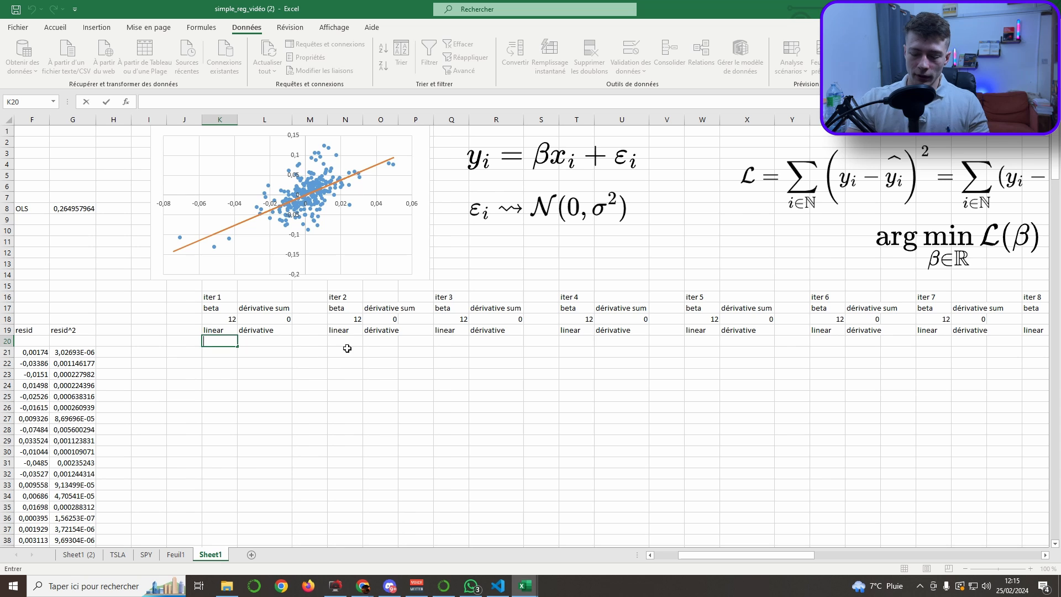
type("=")
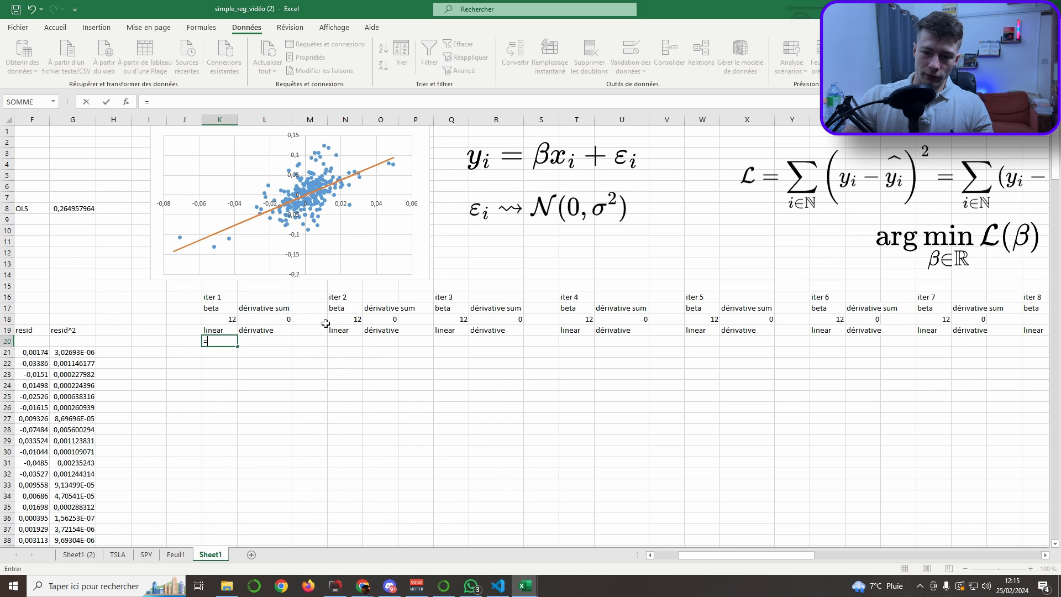
scroll(227, 322, "left", 3)
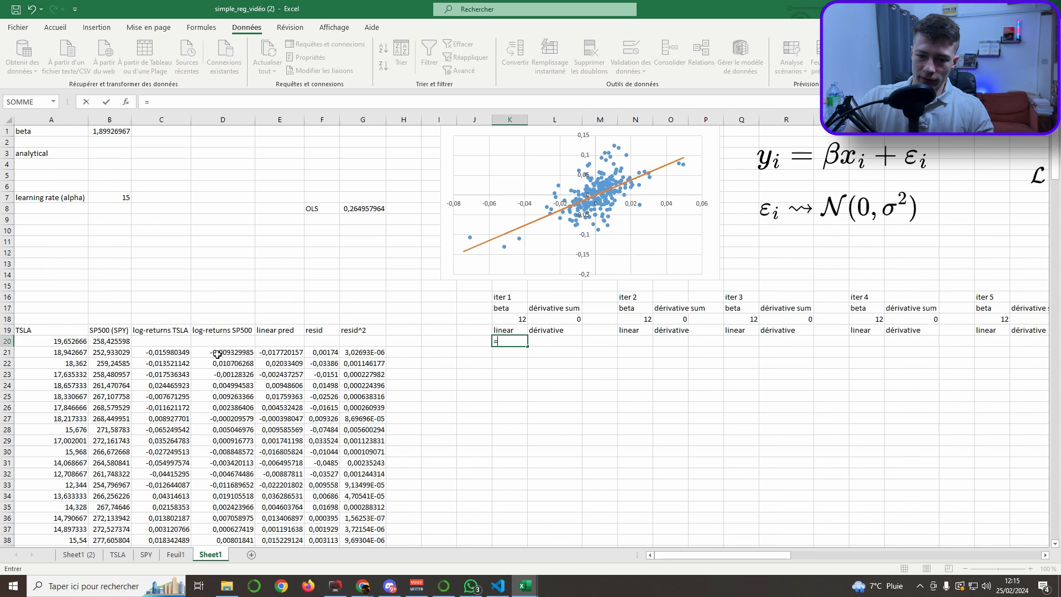
left_click(220, 353)
type("*")
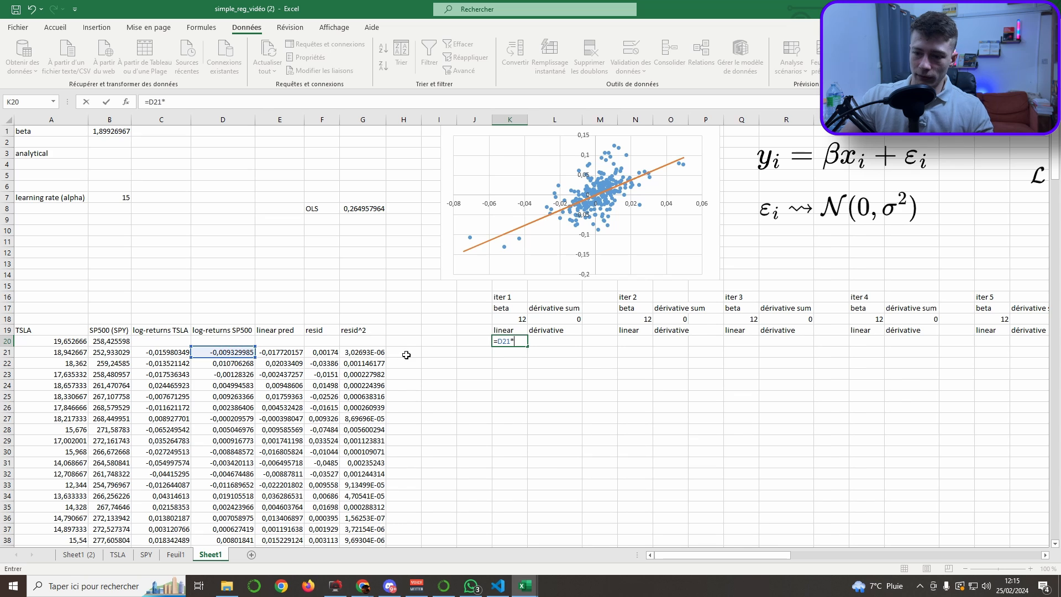
left_click(503, 318)
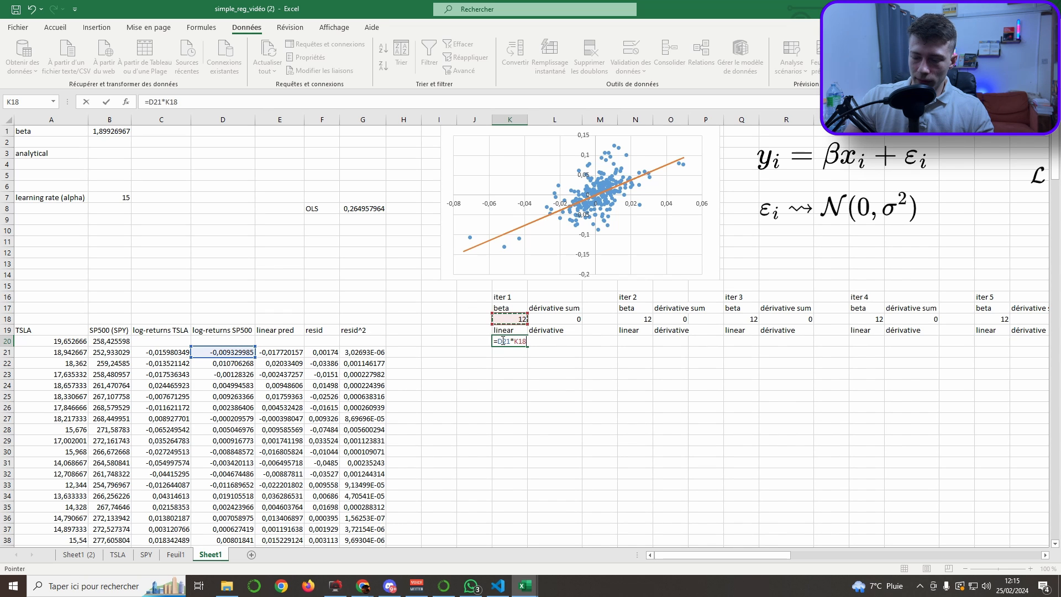
Step: Lock the column of D21 and the row of K18 so the K20 formula reads =$D21*K$18, and confirm it
left_click(503, 341)
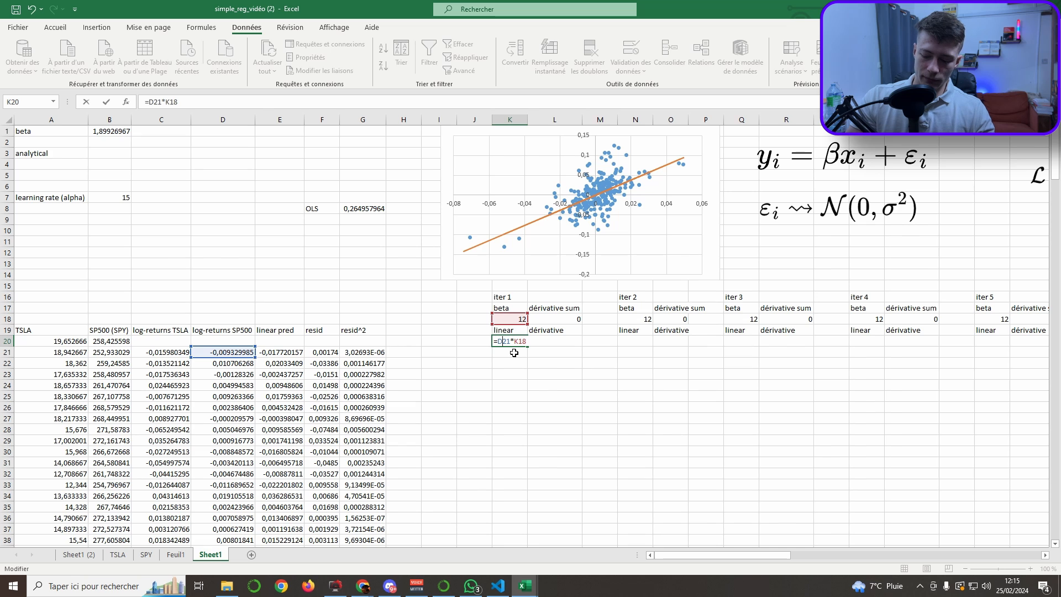
type("$")
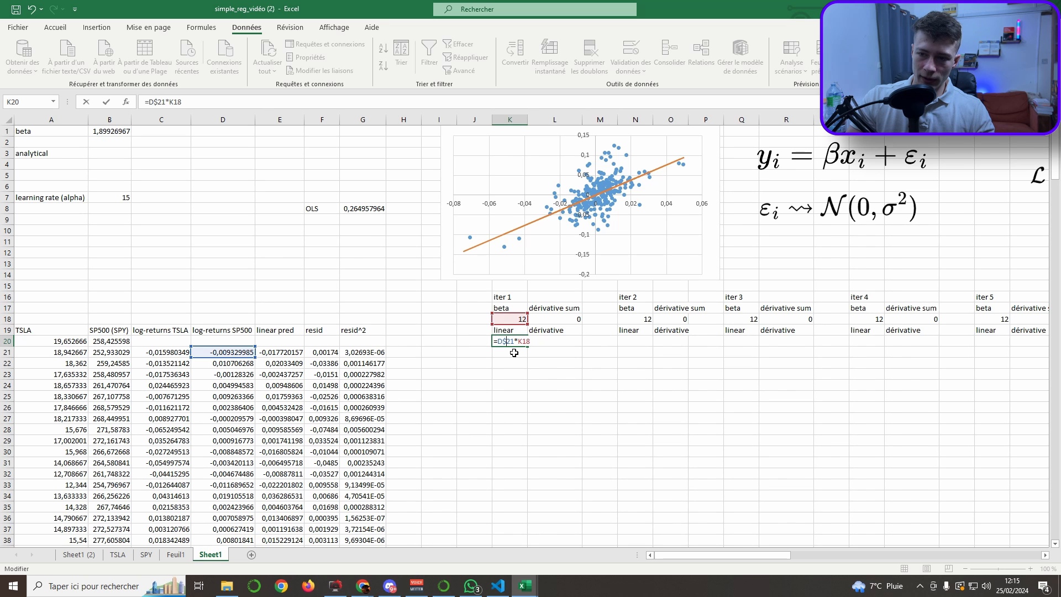
key("BackSpace")
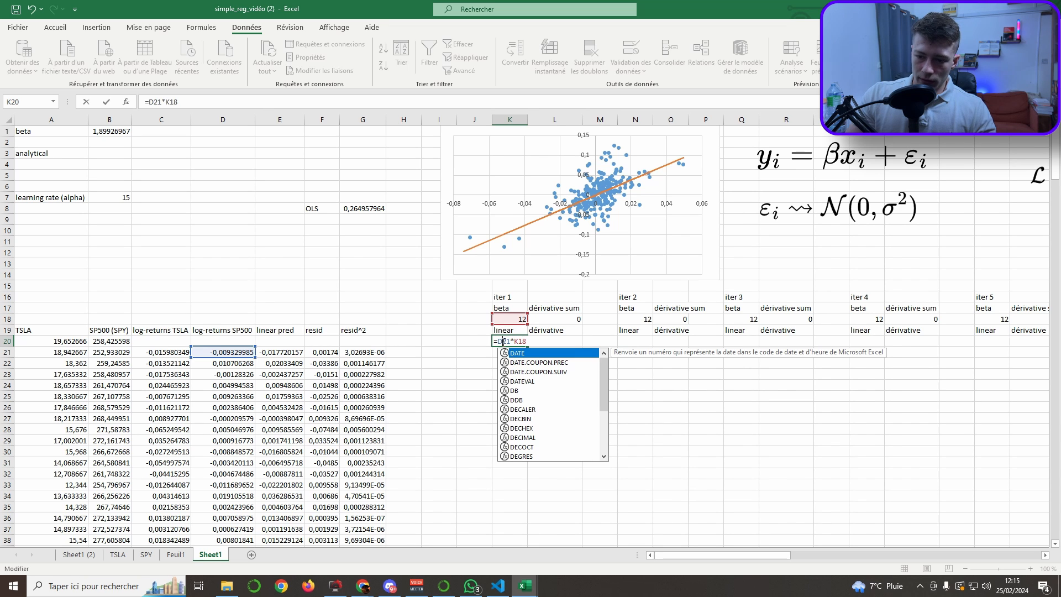
key("Left")
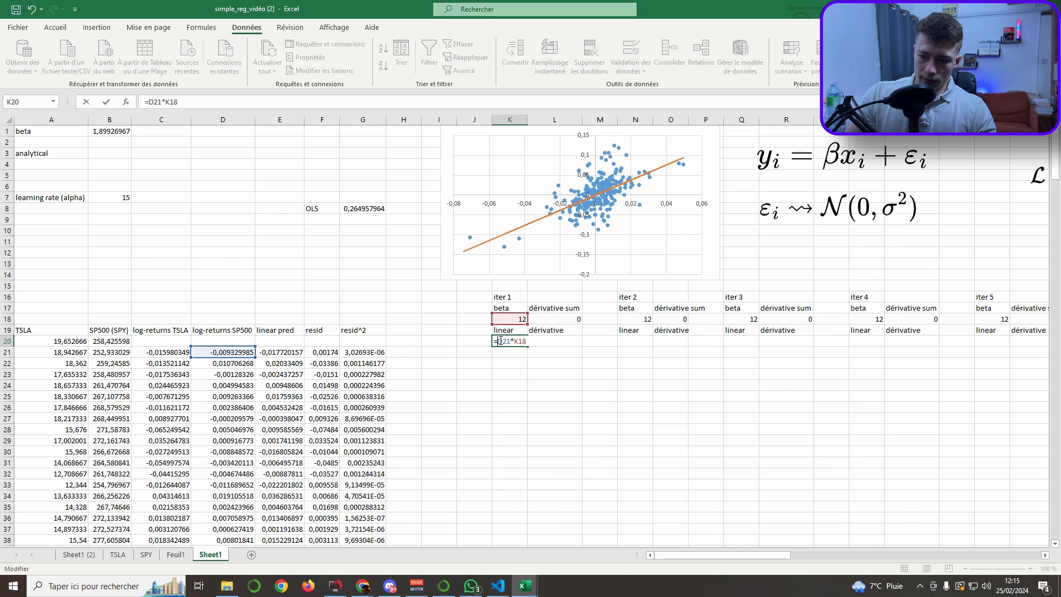
type("$")
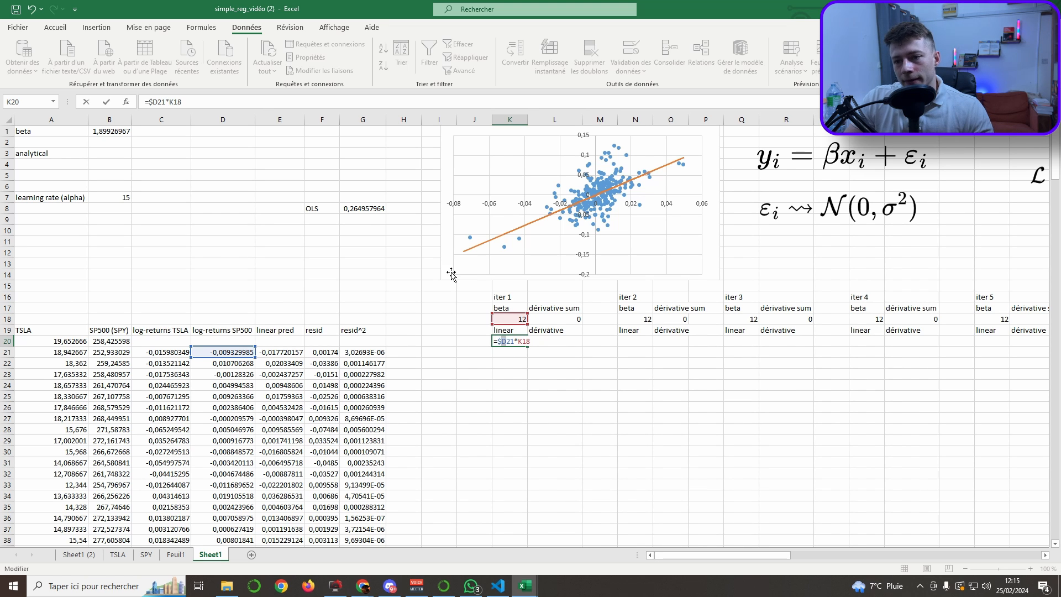
left_click(520, 343)
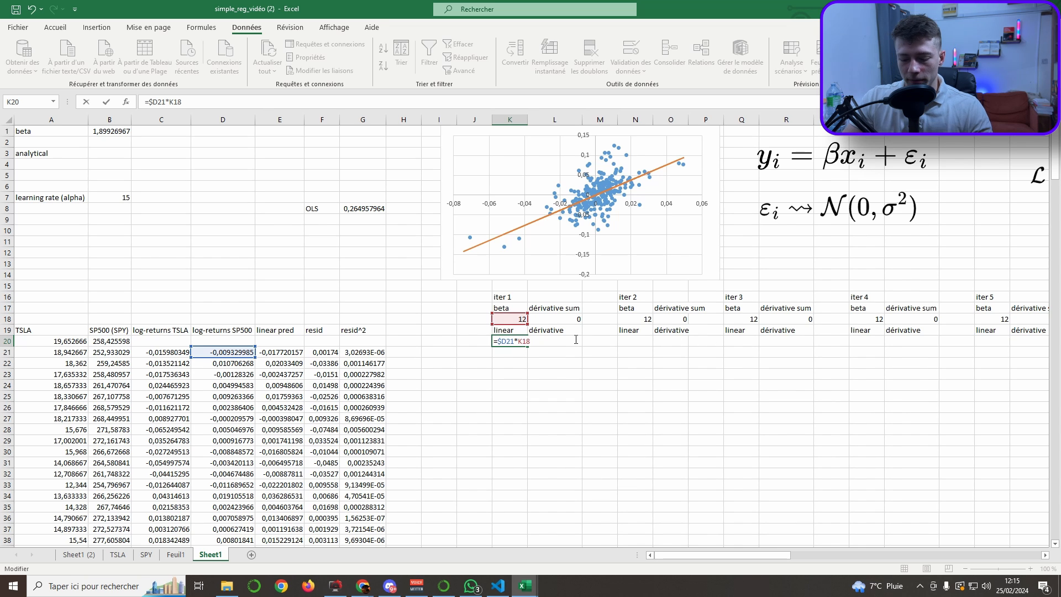
type("$")
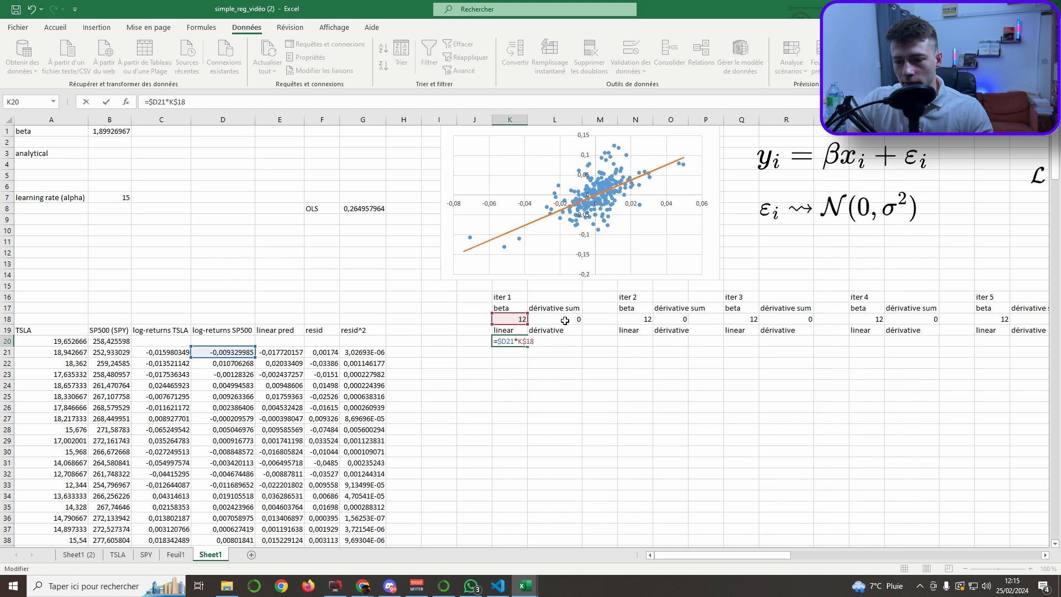
key("Return")
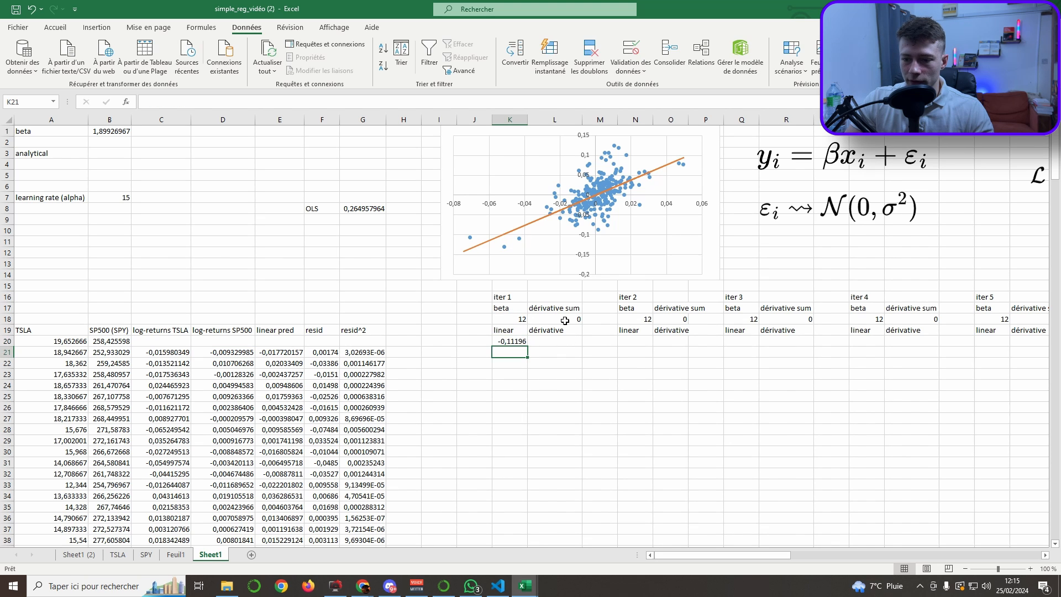
Step: Fill the K20 formula down the linear column of iteration 1 for all return rows
left_click(511, 343)
double_click(525, 346)
key("Return")
key("Return")
left_click(511, 343)
double_click(527, 347)
left_click(706, 440)
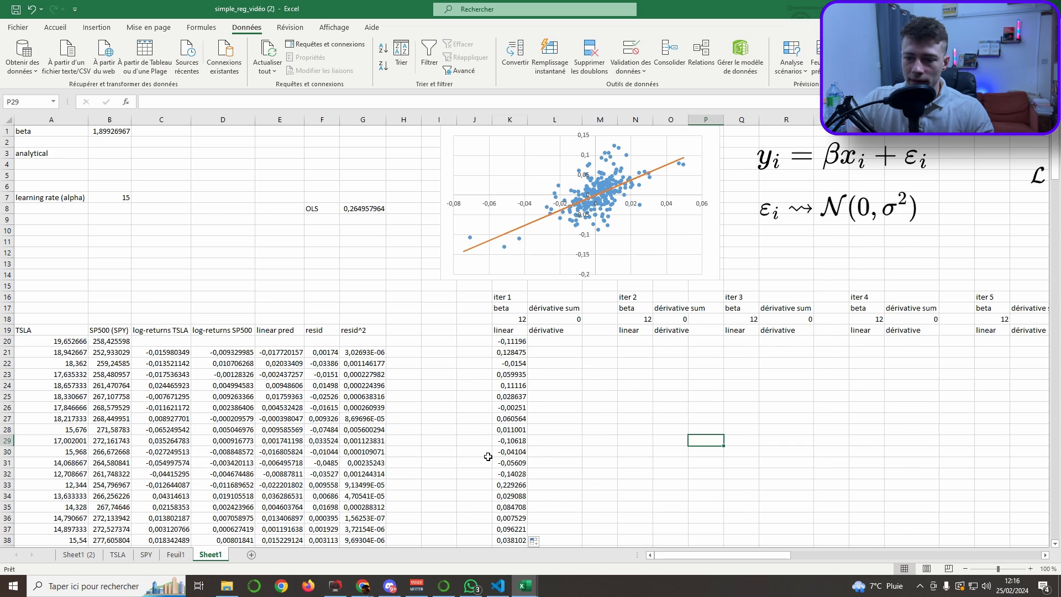
Step: Examine iteration 1's beta and derivative sum cells against the loss function, beta update rule and loss derivative equations
left_click(512, 319)
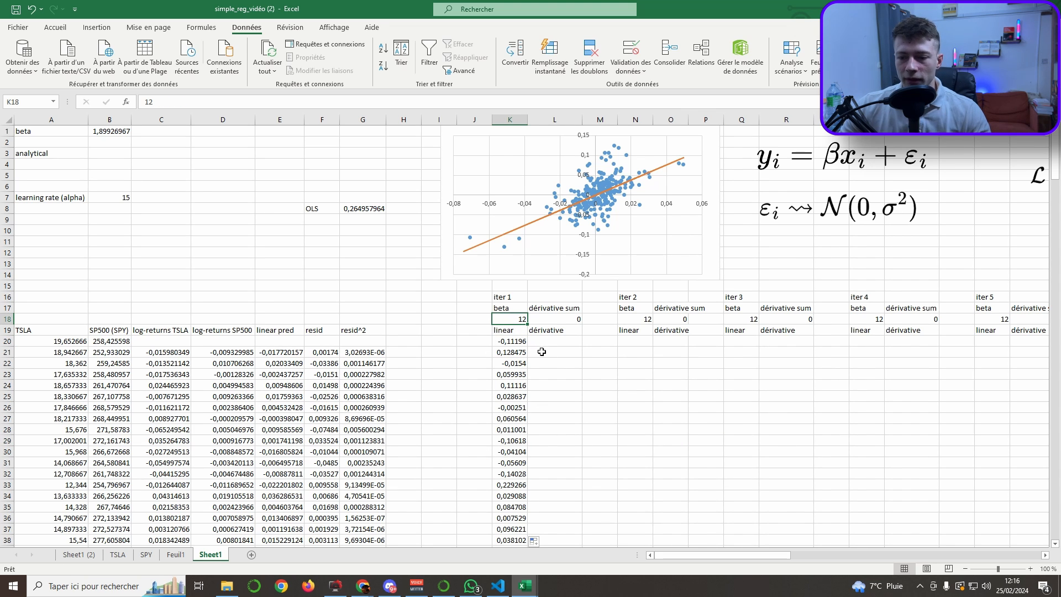
left_click(546, 340)
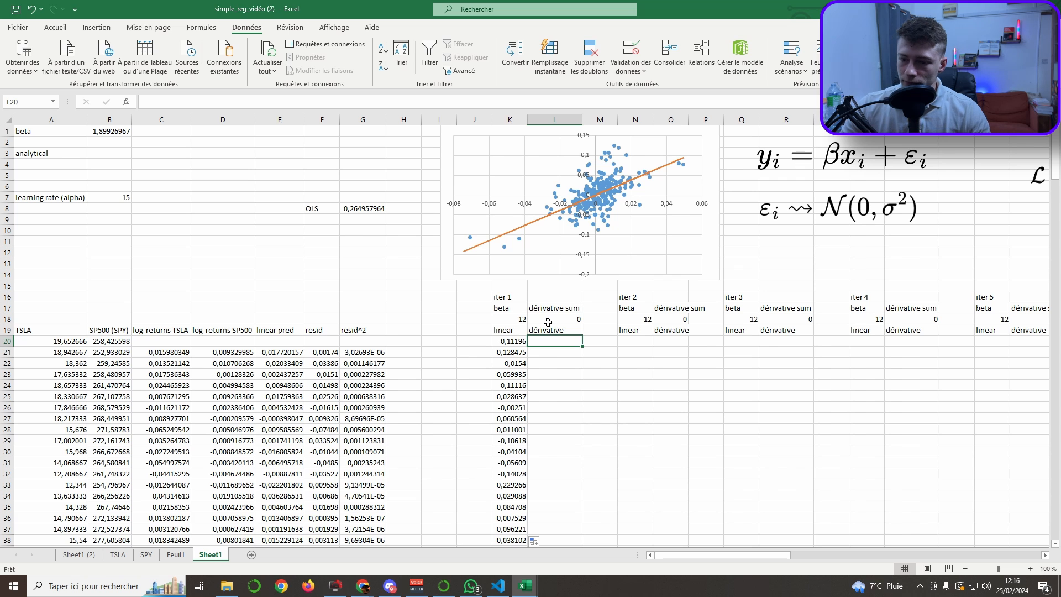
left_click(548, 322)
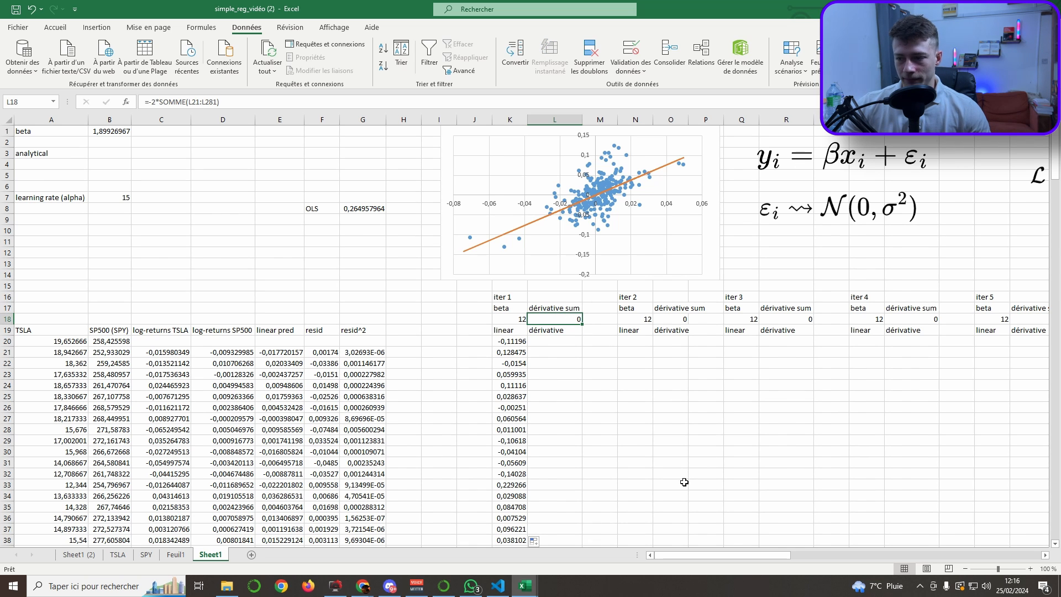
left_click_drag(716, 555, 970, 552)
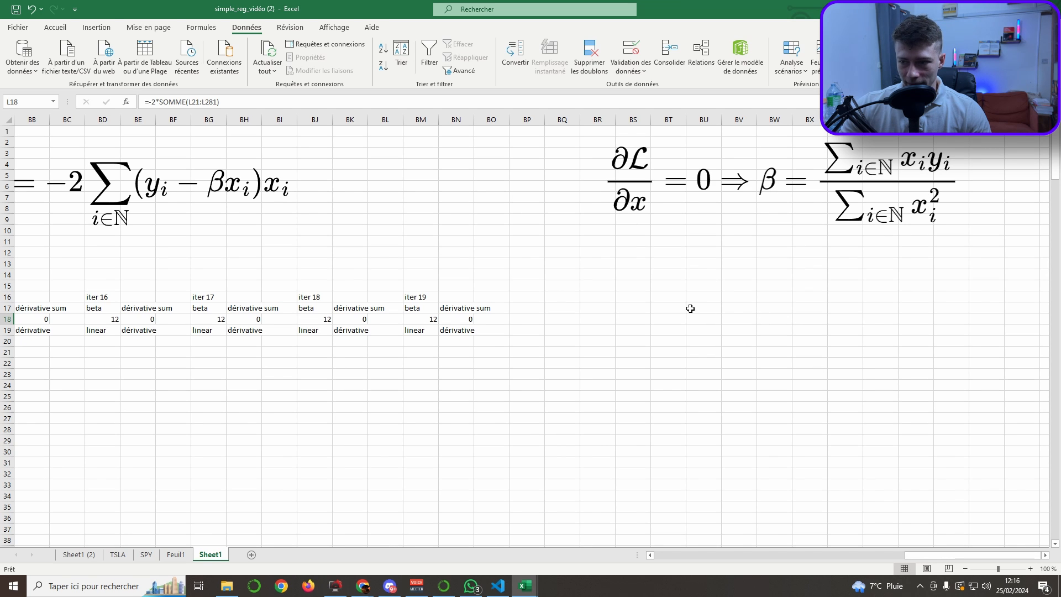
left_click_drag(933, 554, 874, 552)
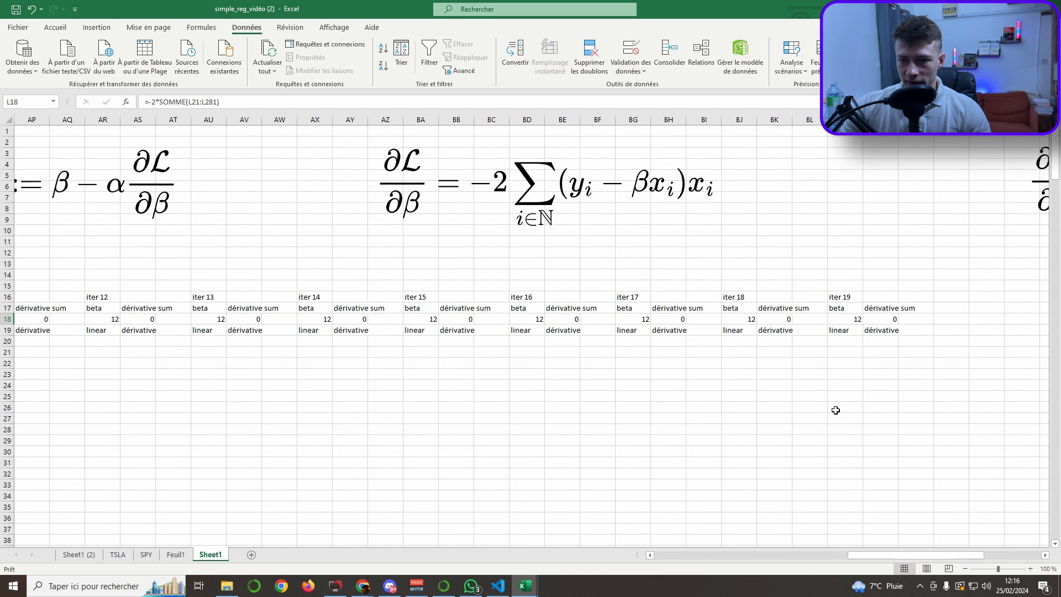
left_click(516, 223)
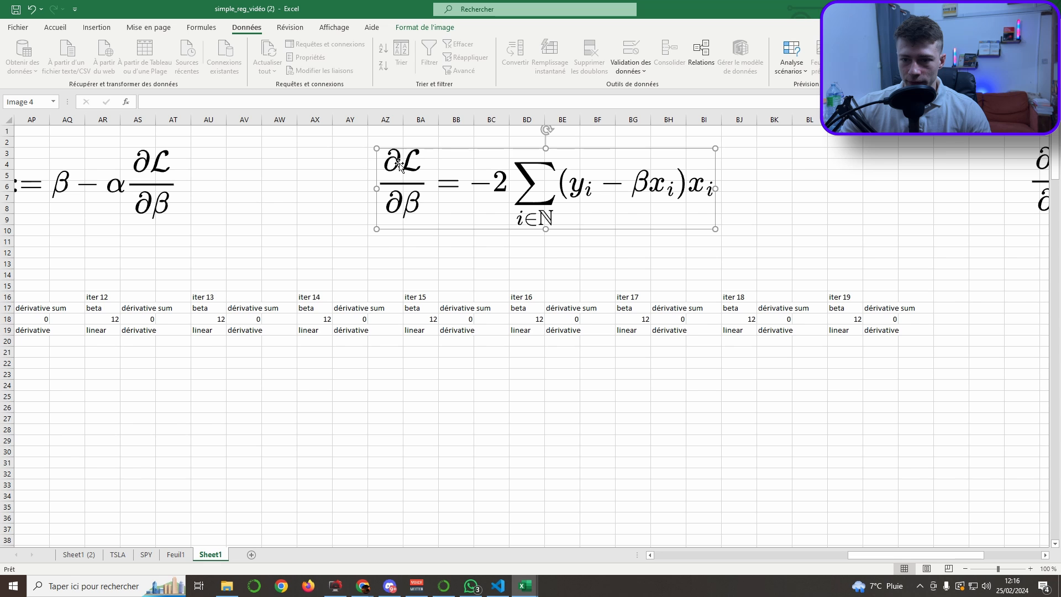
left_click_drag(884, 553, 796, 550)
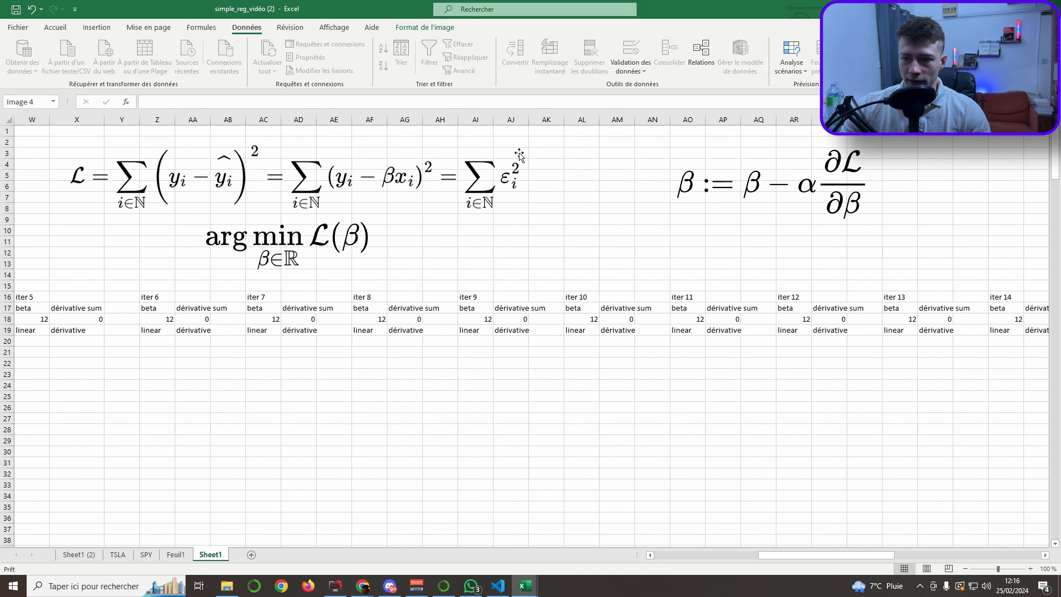
left_click_drag(853, 555, 934, 555)
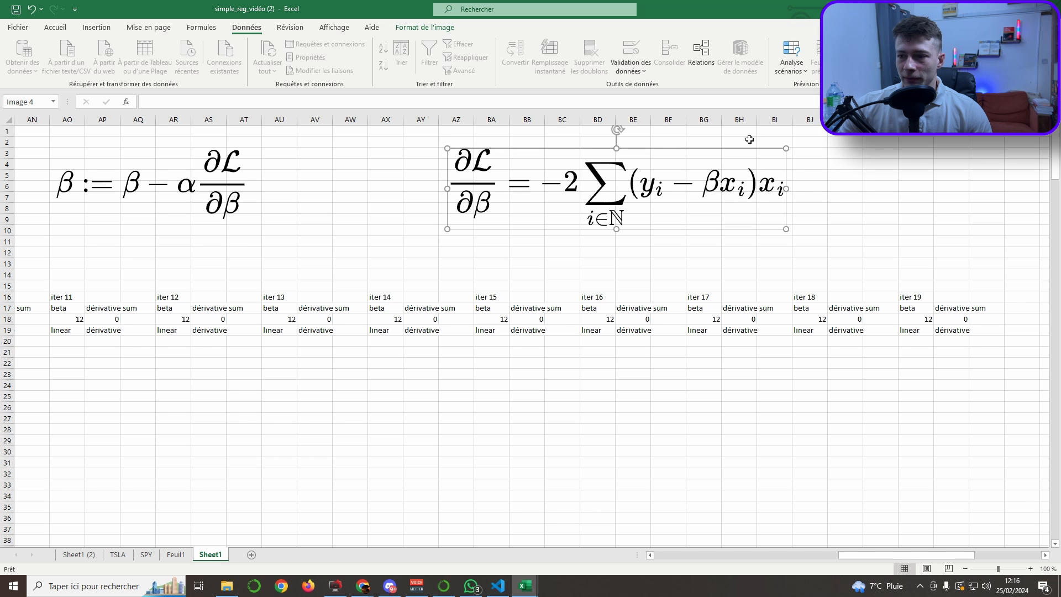
left_click_drag(878, 554, 947, 550)
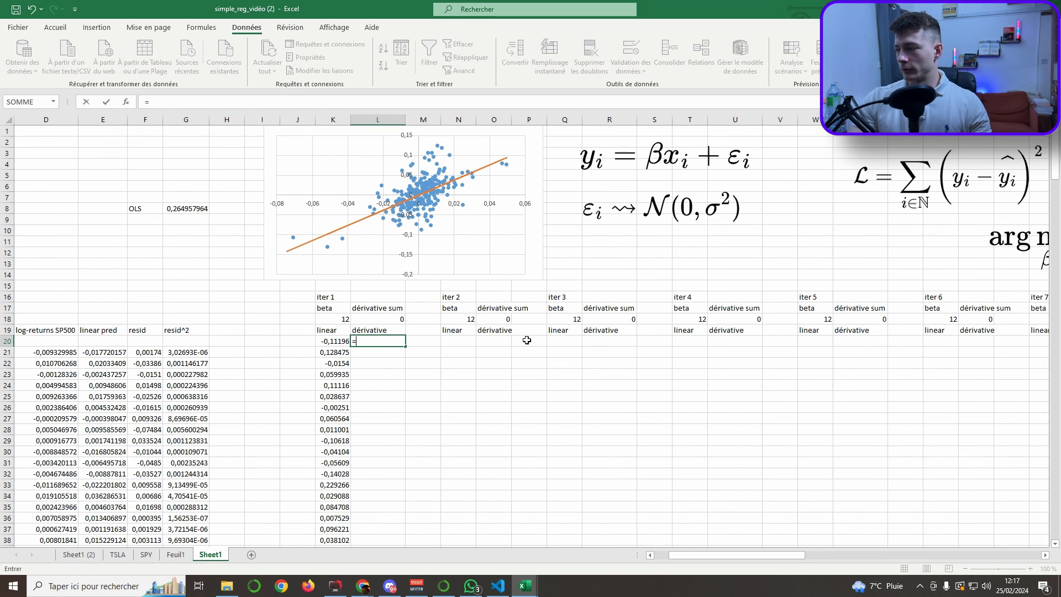
Step: Enter =($C21 - K$18*$D21)*$D21 in L20 and fill it down iteration 1's derivative column
type("($C21 - K$18*$D21)*$D21")
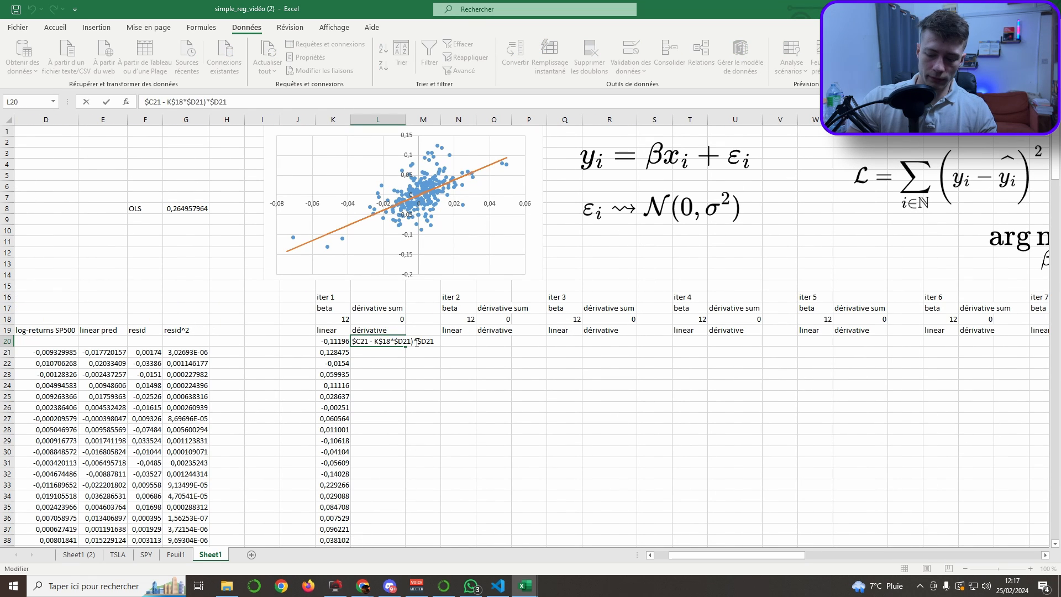
left_click(417, 343)
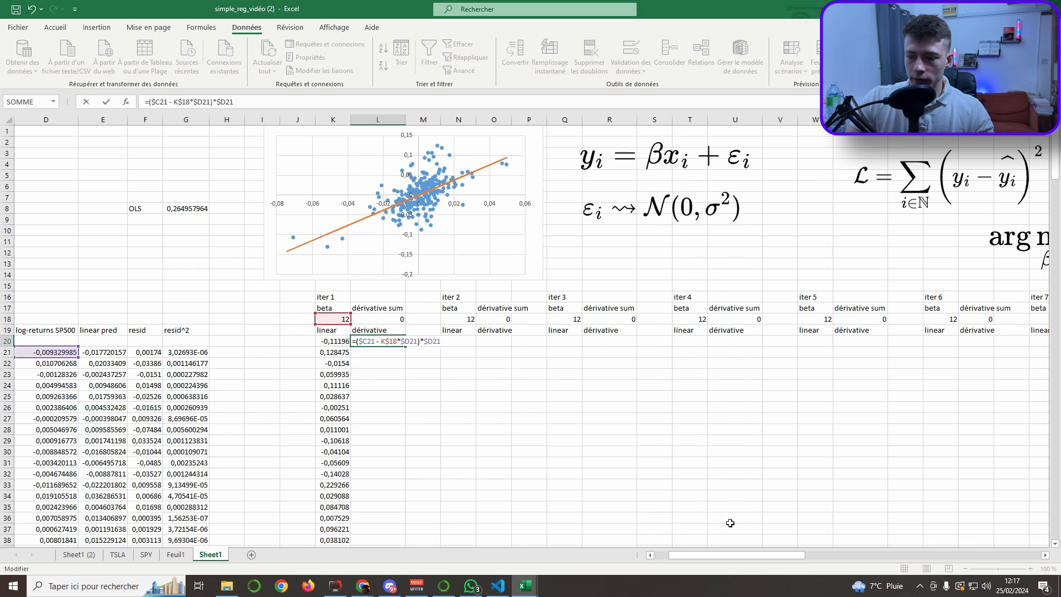
left_click_drag(729, 555, 715, 554)
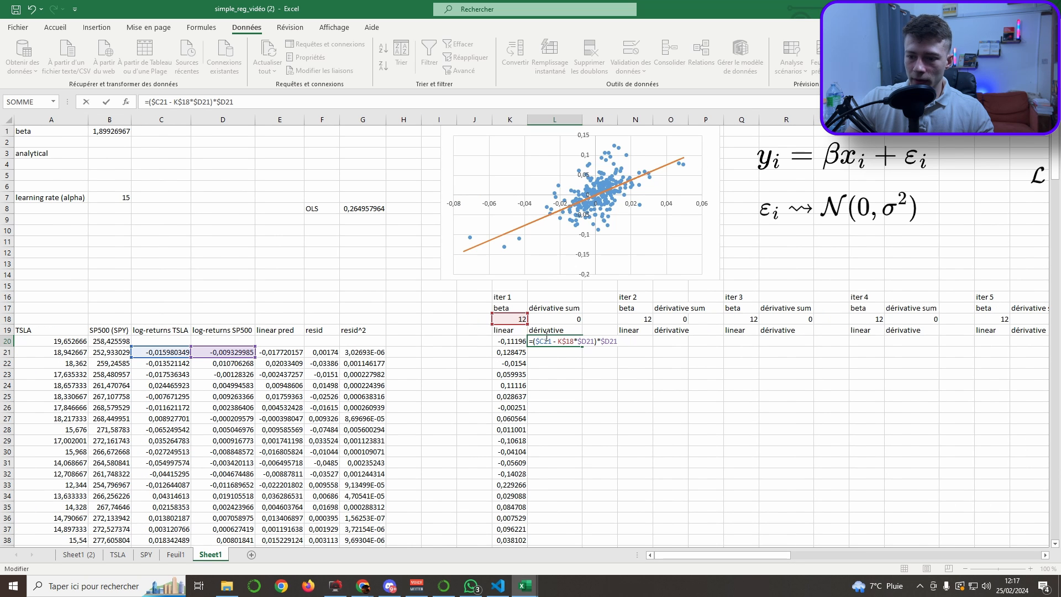
left_click_drag(552, 342, 529, 343)
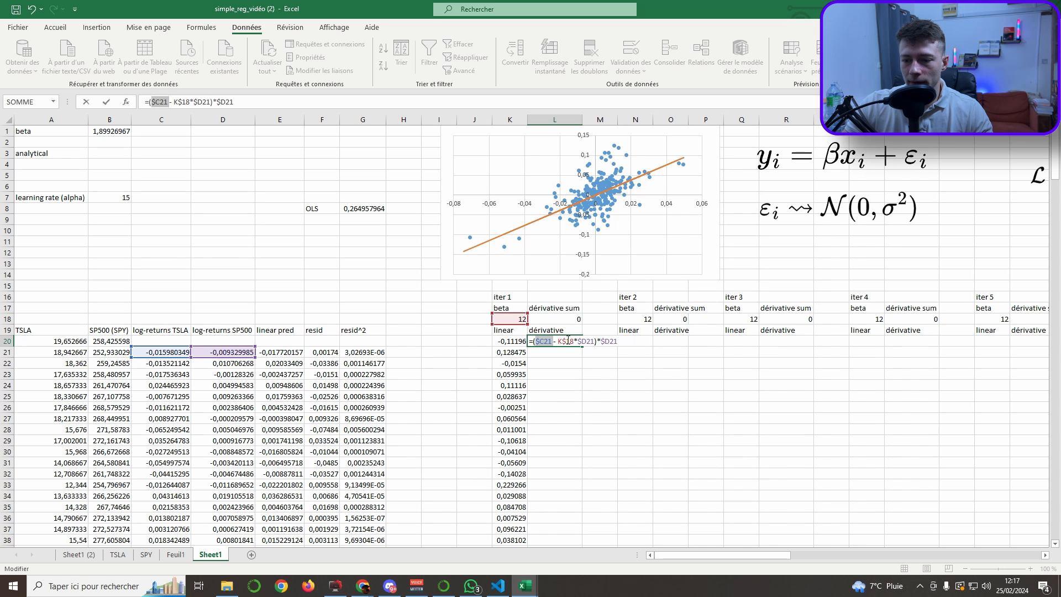
left_click(562, 341)
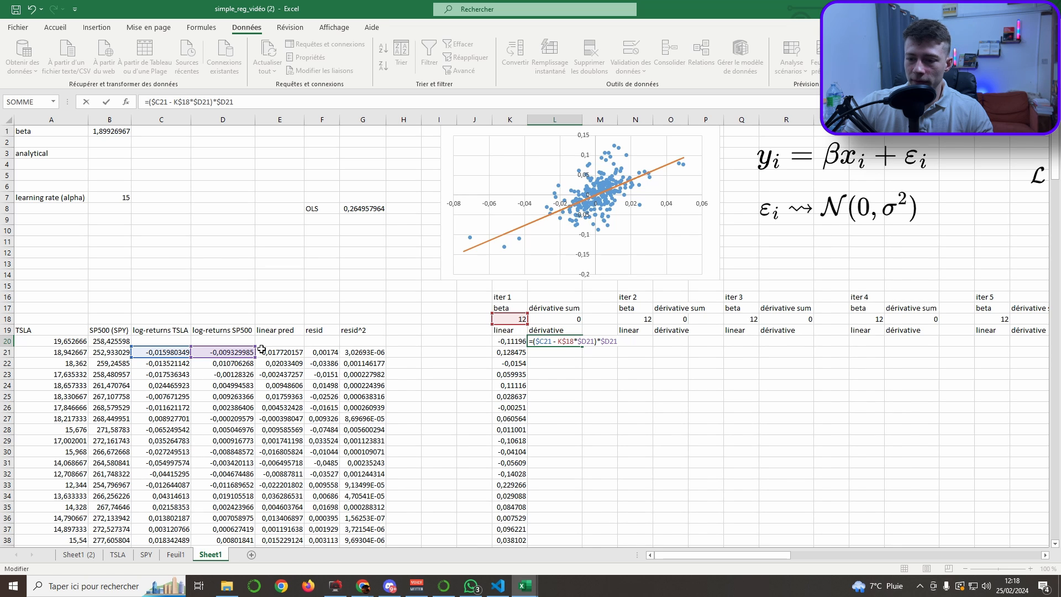
mouse_move(536, 340)
left_mouse_down()
mouse_move(581, 341)
mouse_move(540, 341)
left_mouse_up()
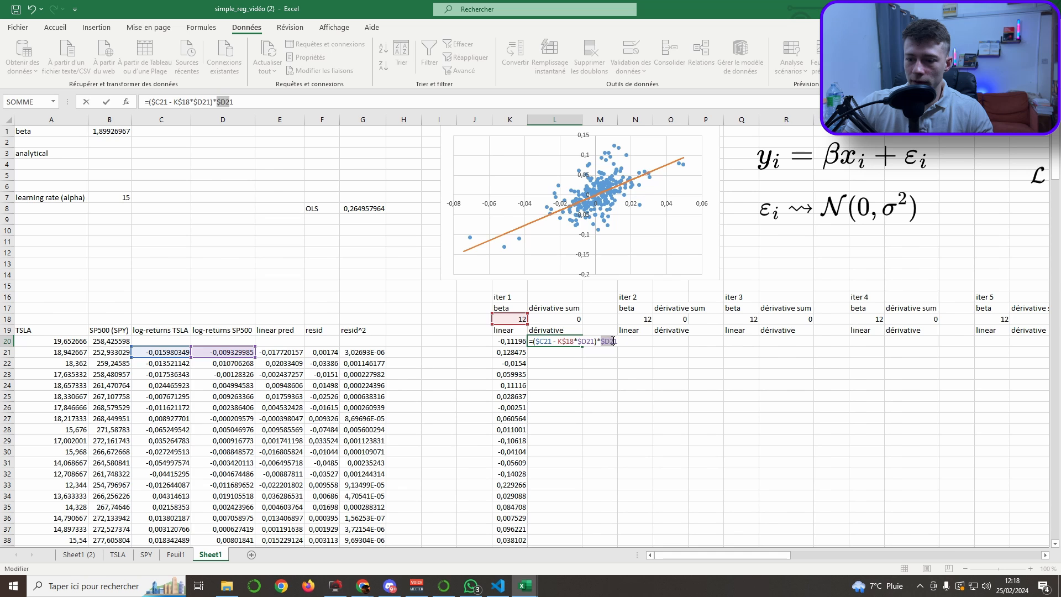
key("Return")
scroll(864, 333, "right", 10)
scroll(834, 556, "left", 4)
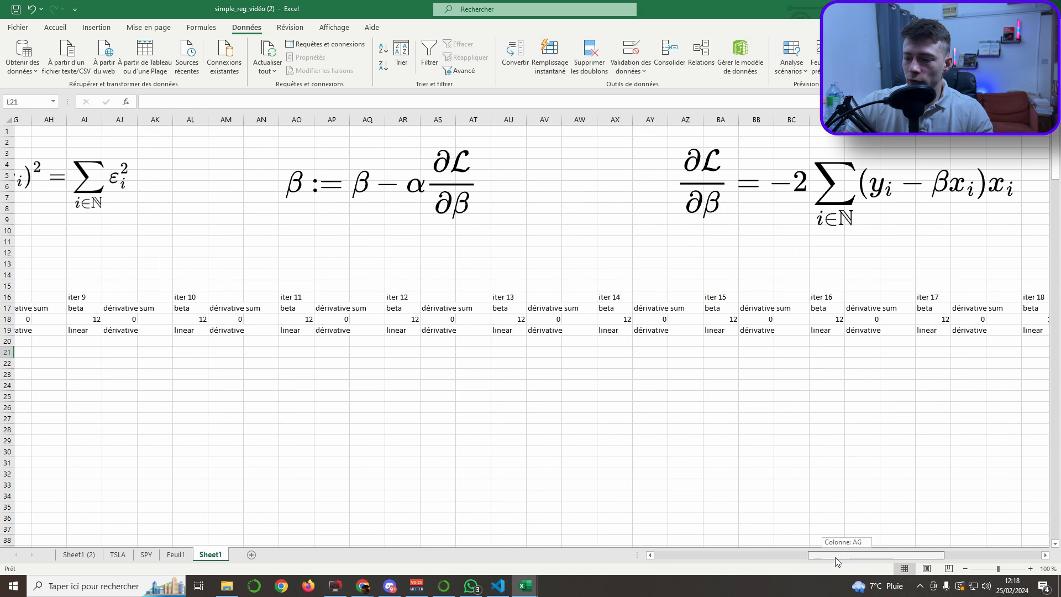
scroll(831, 558, "left", 6)
Step: Extend the summed range of the derivative sum in L18 so it reads =-2*SOMME(L20:L281)
double_click(567, 318)
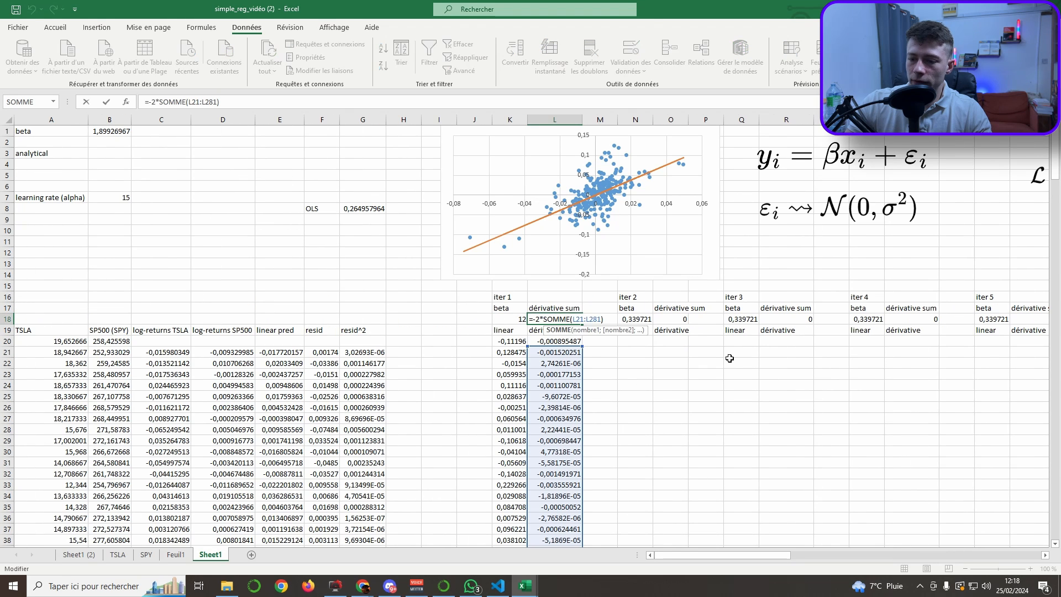
left_click_drag(582, 347, 582, 339)
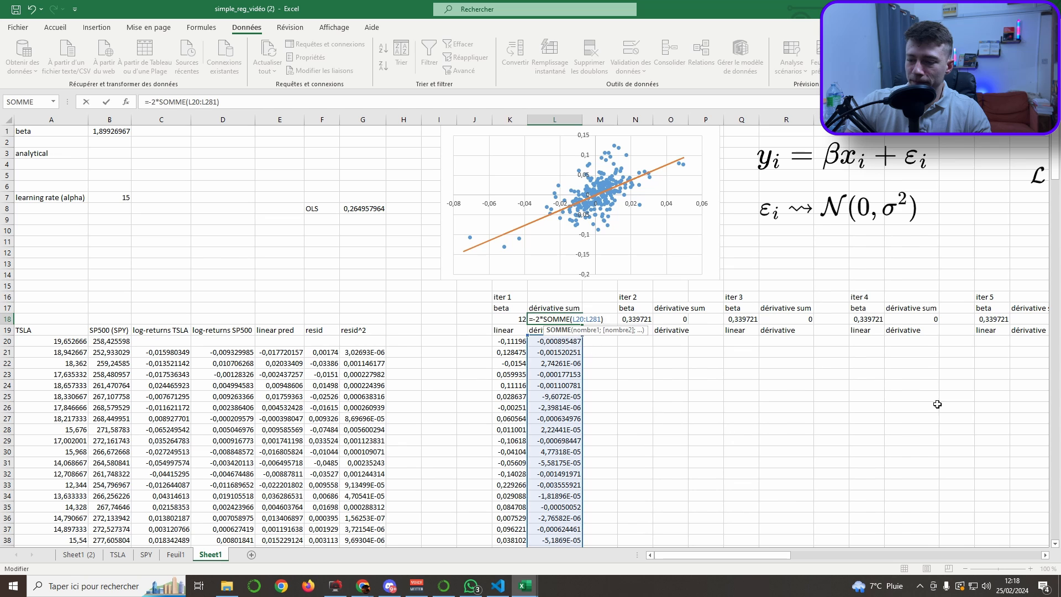
key("Return")
left_click(509, 321)
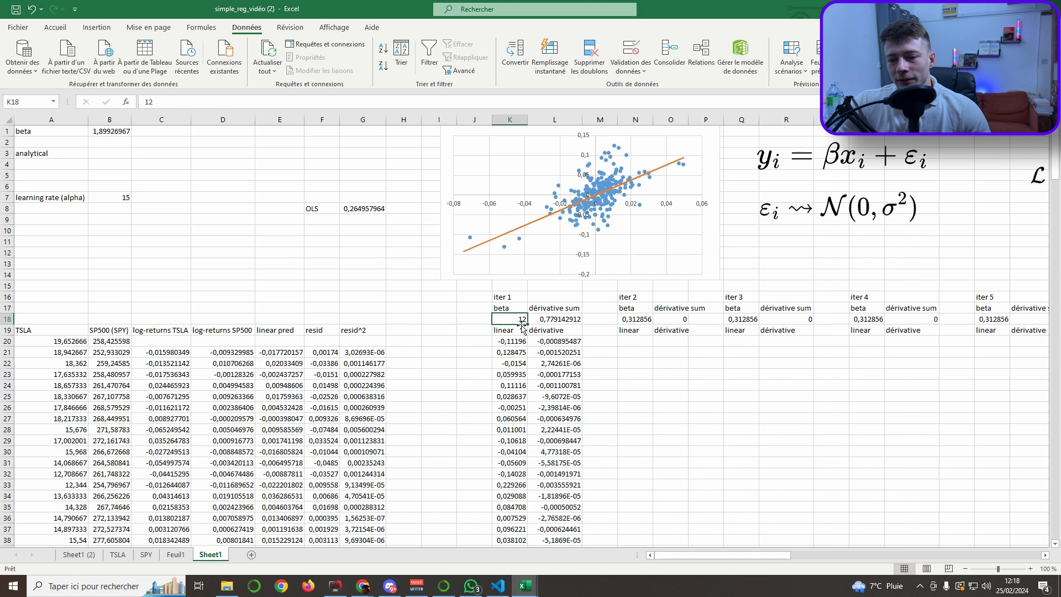
left_click(557, 318)
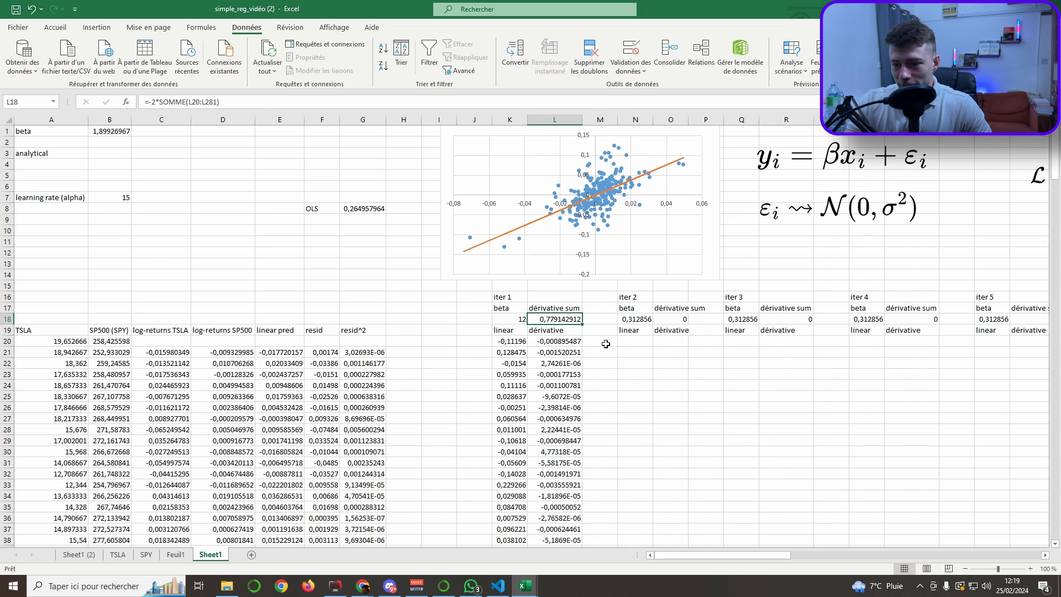
Step: Examine iteration 2's beta formula =K18-L18*$B$7 term by term against the beta update rule and the learning rate
double_click(638, 320)
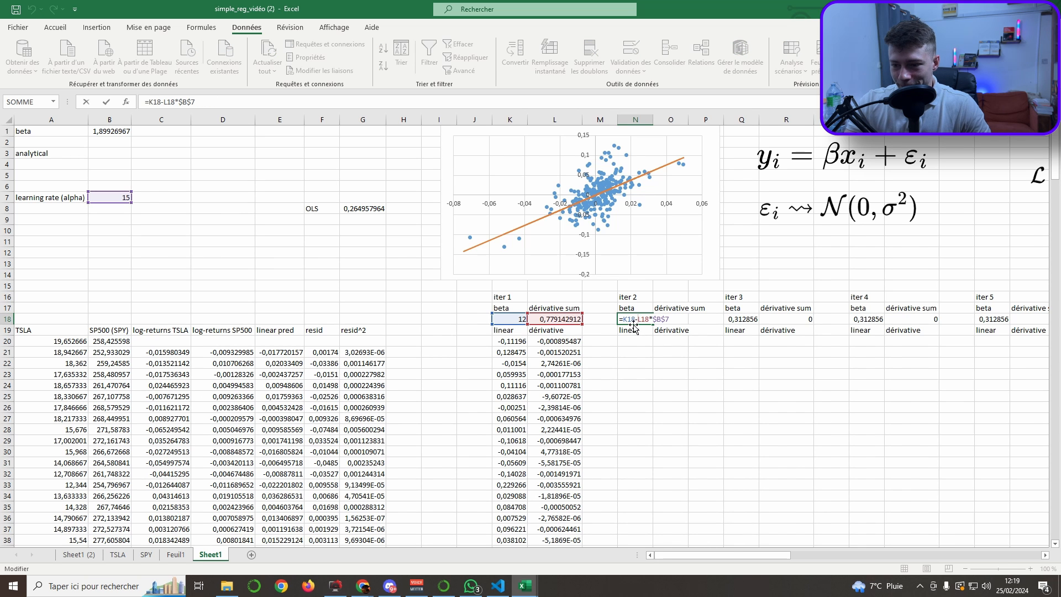
scroll(687, 486, "right", 10)
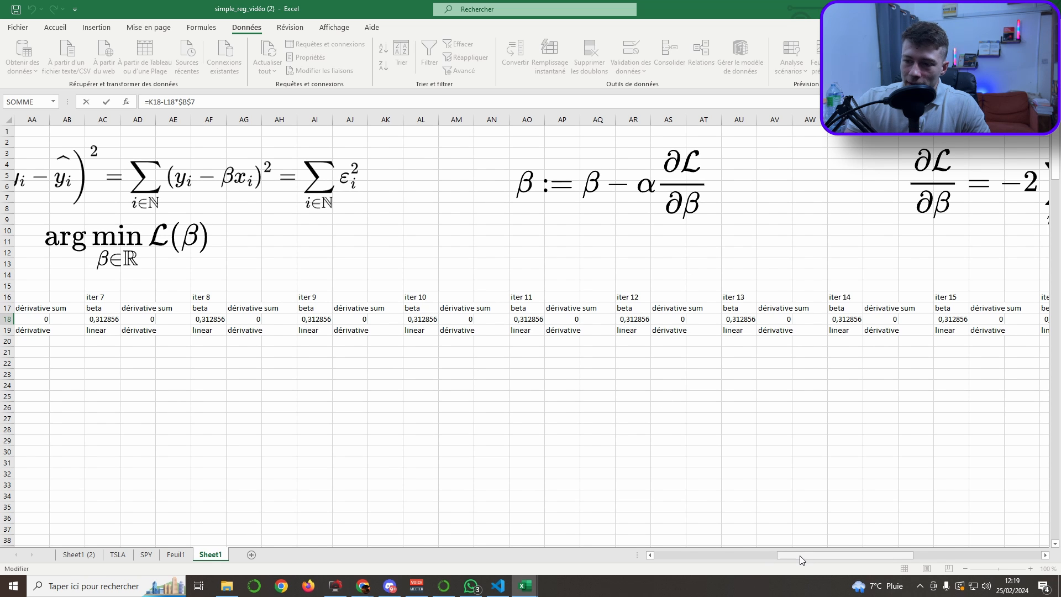
left_click_drag(799, 555, 702, 555)
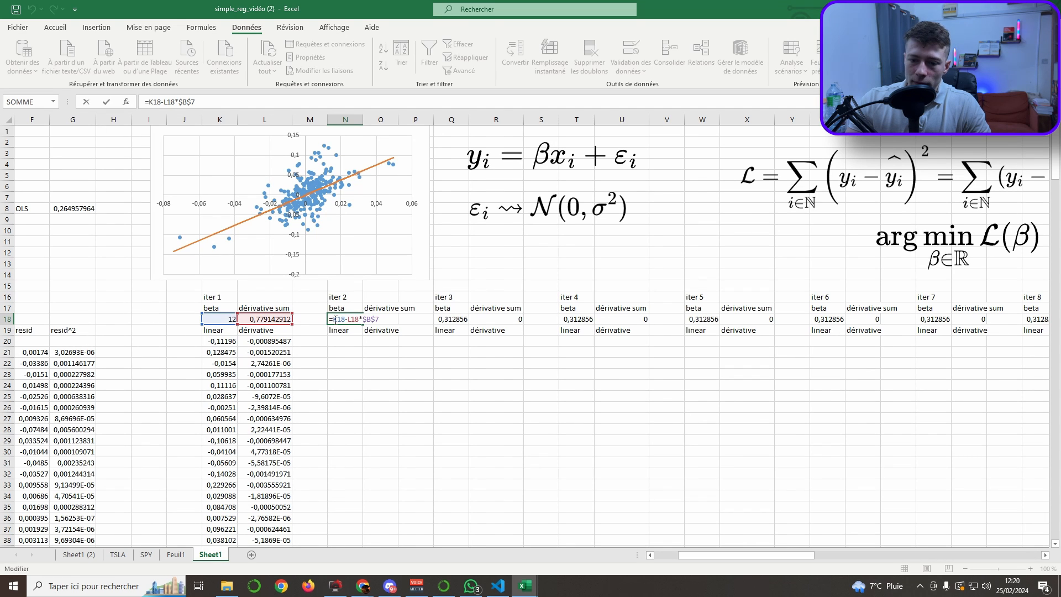
double_click(336, 319)
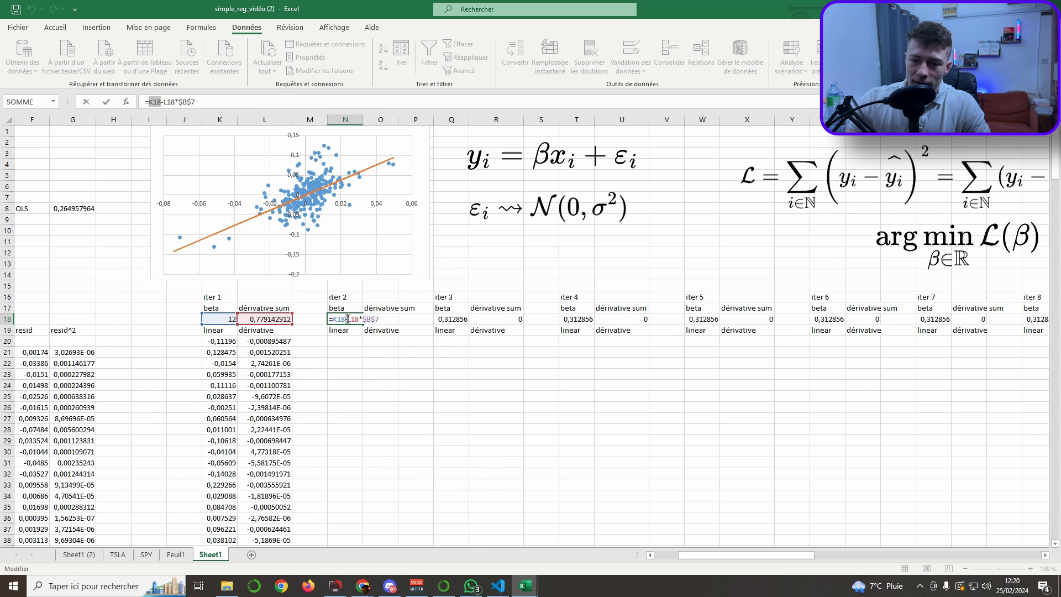
double_click(353, 320)
left_click_drag(716, 554, 679, 558)
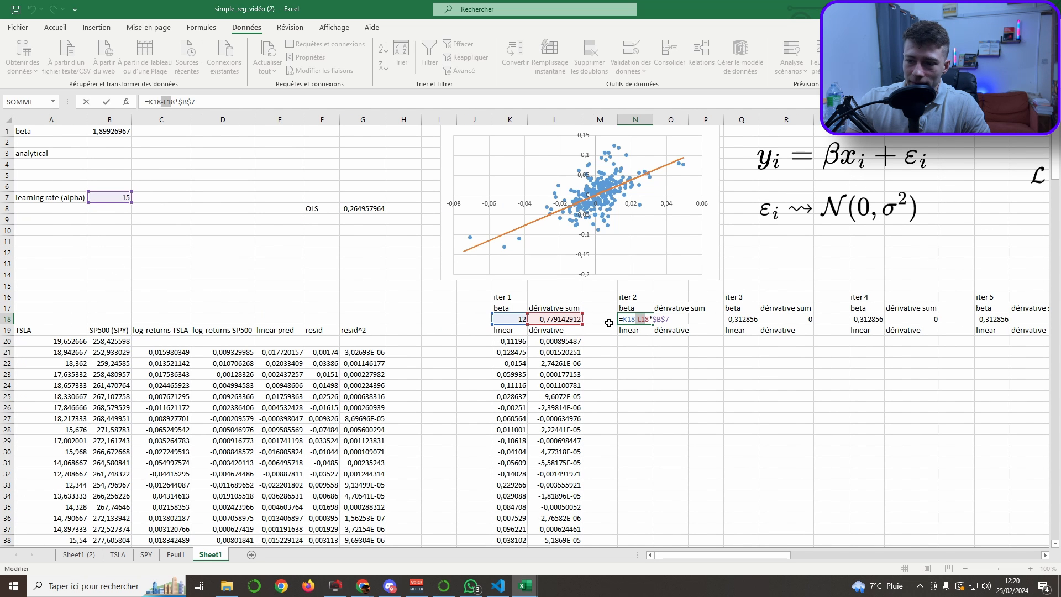
mouse_move(667, 319)
left_mouse_down()
mouse_move(640, 320)
mouse_move(649, 319)
left_mouse_up()
key("Return")
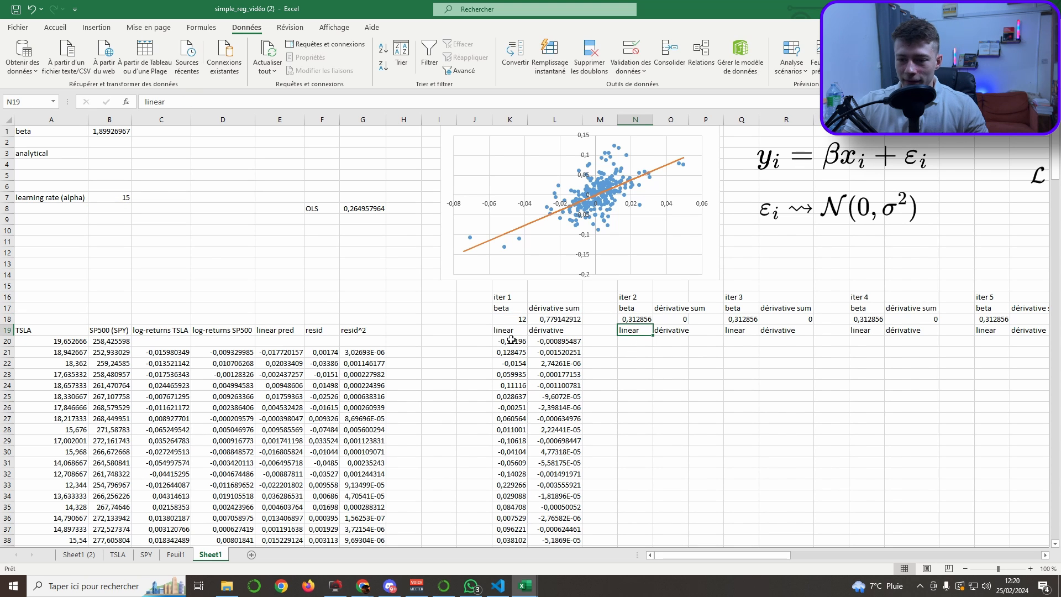
Step: Copy iteration 1's linear and derivative columns from row 20 down and paste them under iteration 2 at N20
left_click_drag(503, 340, 556, 340)
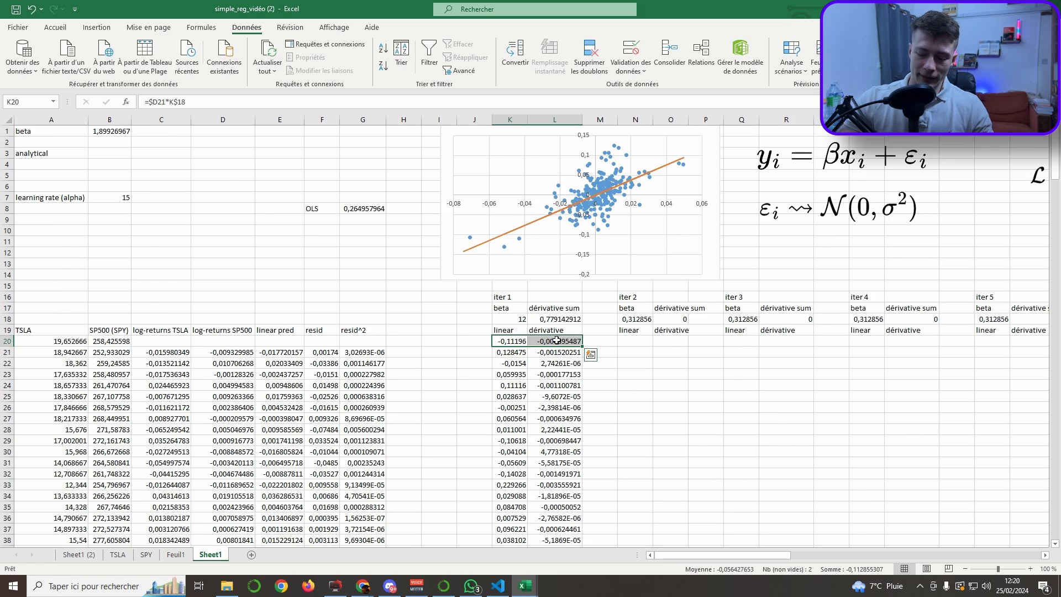
key("ctrl+shift+Down")
key("ctrl+c")
left_click_drag(1055, 511, 1037, 140)
left_click(636, 341)
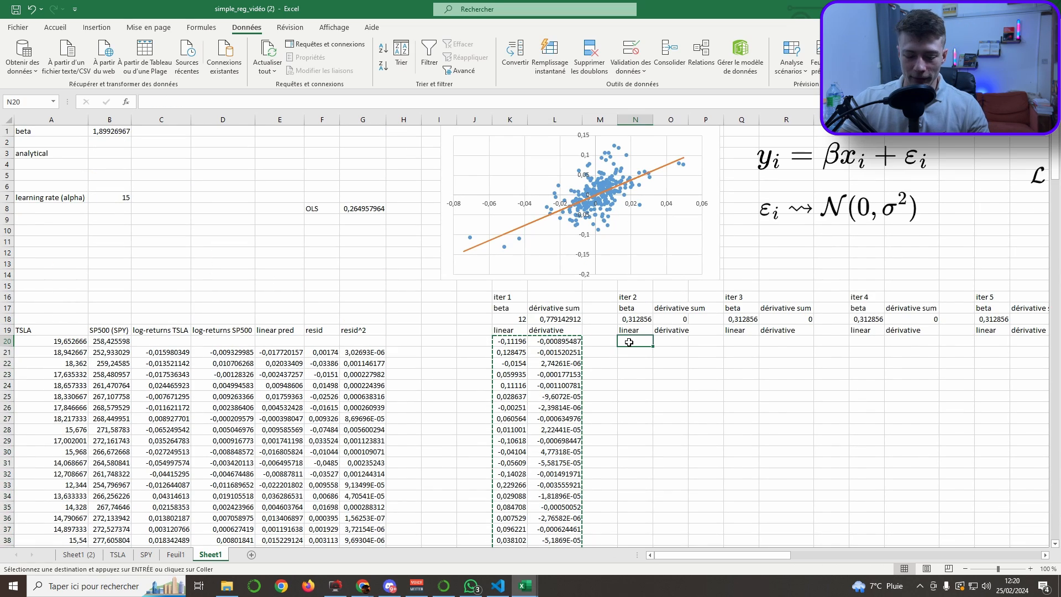
key("ctrl+v")
Step: Paste the copied linear and derivative columns under iterations 3, 4 and 5, starting in row 20
left_click(746, 346)
key("ctrl+v")
left_click(862, 344)
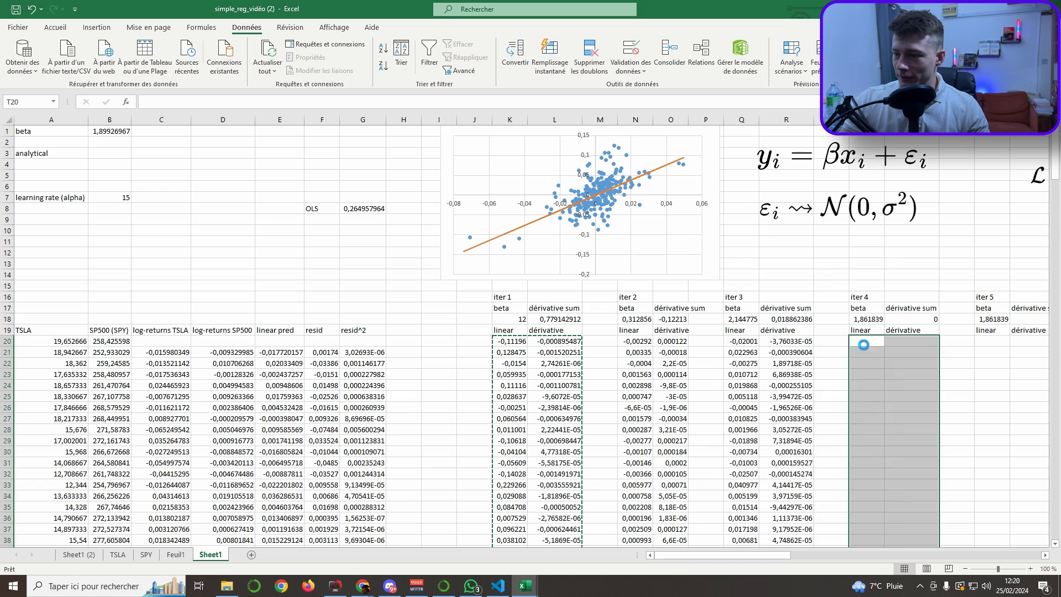
key("ctrl+v")
left_click(986, 343)
key("ctrl+v")
Step: Paste the copied linear and derivative columns under iterations 6, 7, 8 and 9, starting in row 20
left_click_drag(754, 558, 860, 559)
left_click(182, 343)
key("ctrl+v")
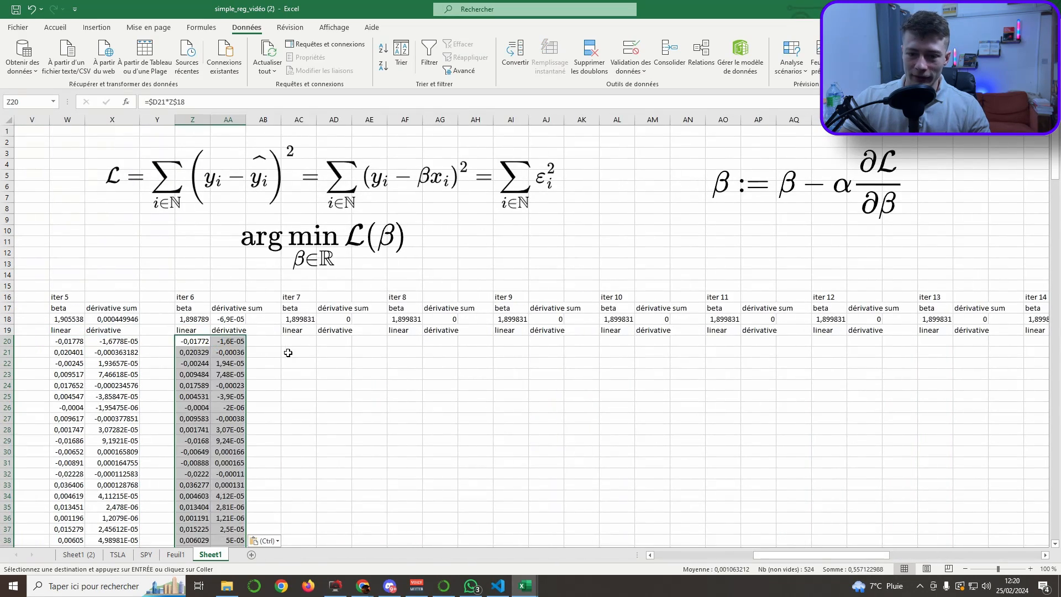
left_click(308, 346)
key("ctrl+v")
left_click(406, 343)
key("ctrl+v")
left_click(511, 342)
key("ctrl+v")
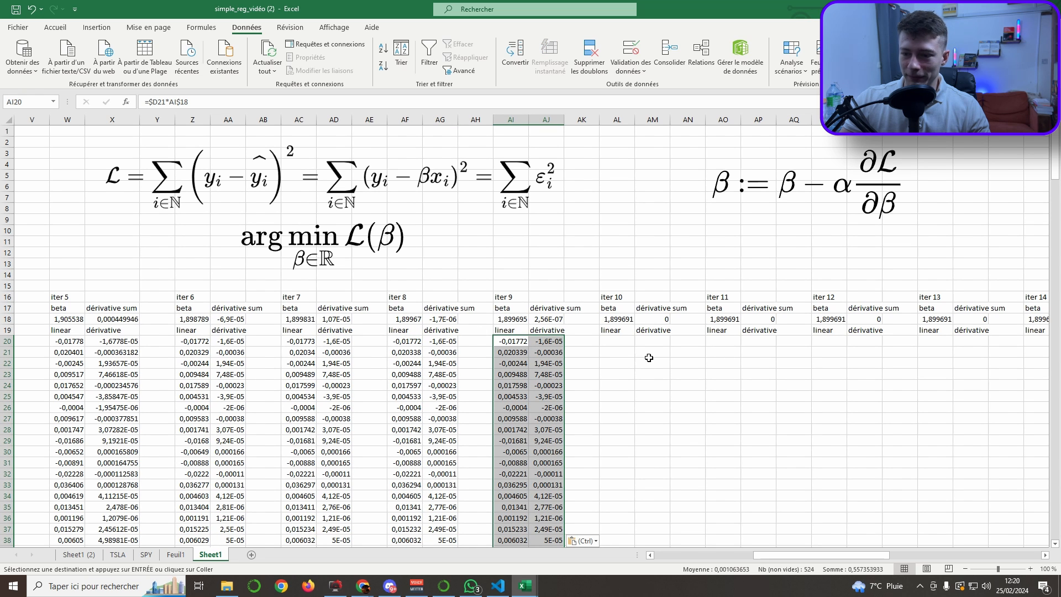
Step: Paste the copied linear and derivative columns under iterations 10 to 13, starting in row 20
left_click(609, 344)
key("ctrl+v")
left_click(721, 342)
key("ctrl+v")
left_click(827, 346)
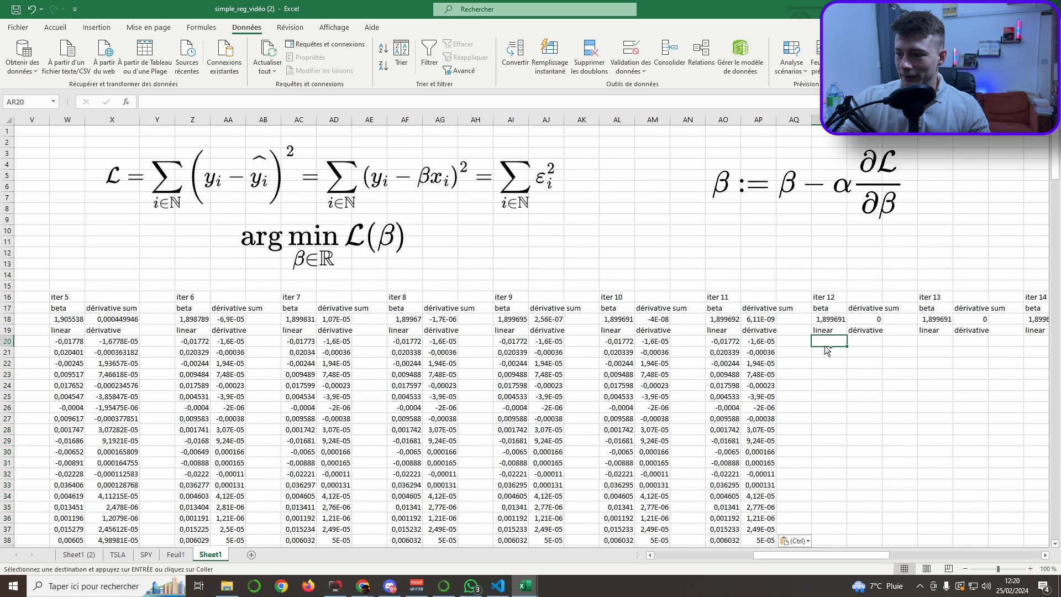
key("ctrl+v")
left_click(938, 348)
key("ctrl+v")
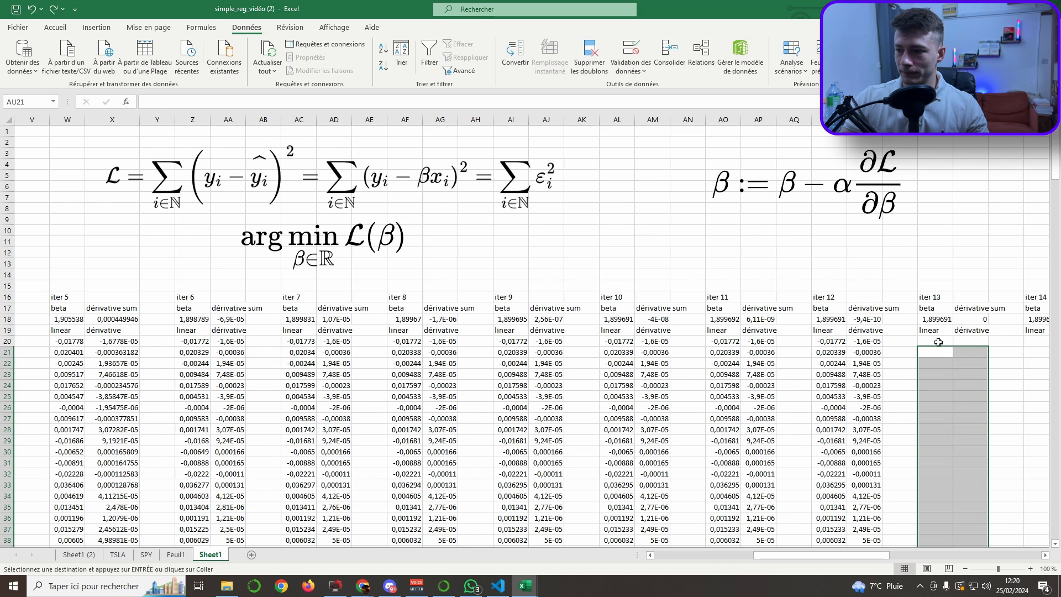
left_click(938, 342)
key("ctrl+v")
Step: Paste the copied linear and derivative columns under the remaining iterations 14 to 19, starting in row 20
left_click_drag(819, 555, 904, 555)
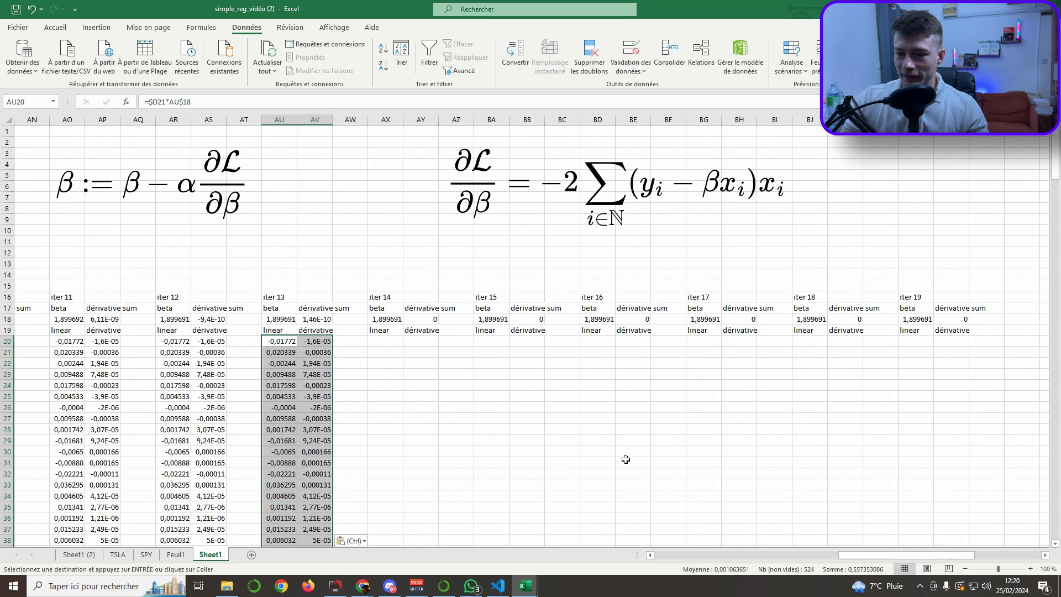
left_click(385, 340)
key("ctrl+v")
left_click(479, 339)
key("ctrl+v")
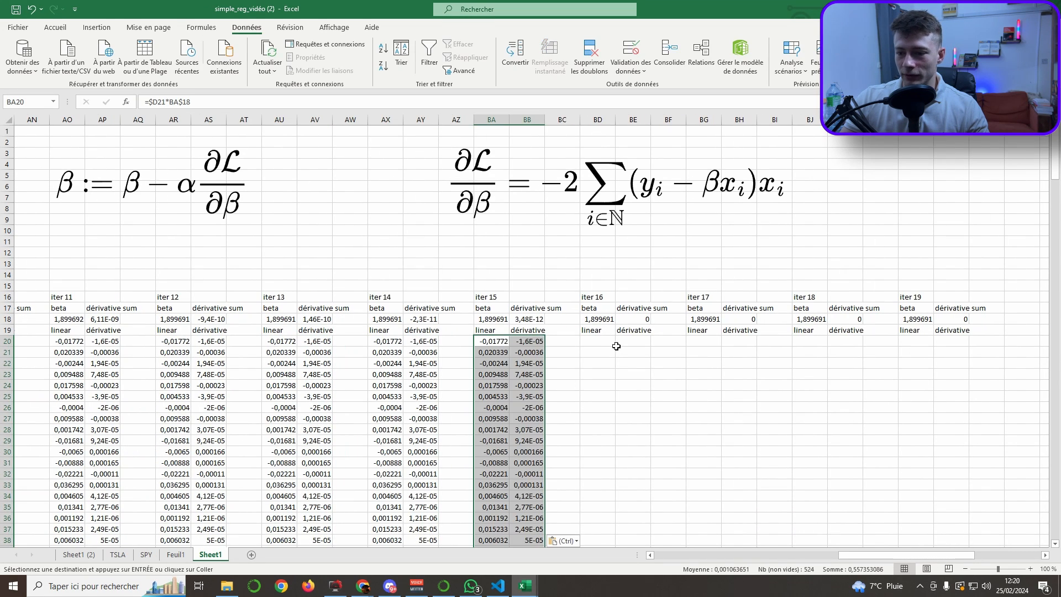
left_click(600, 342)
key("ctrl+v")
left_click(715, 343)
key("ctrl+v")
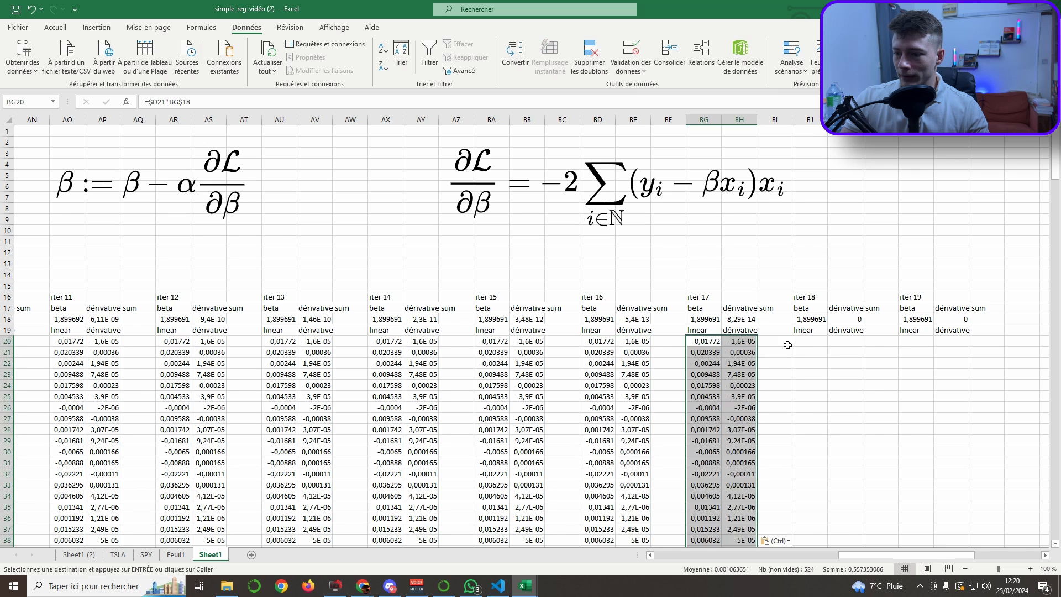
left_click(820, 338)
key("ctrl+v")
left_click(911, 339)
key("ctrl+v")
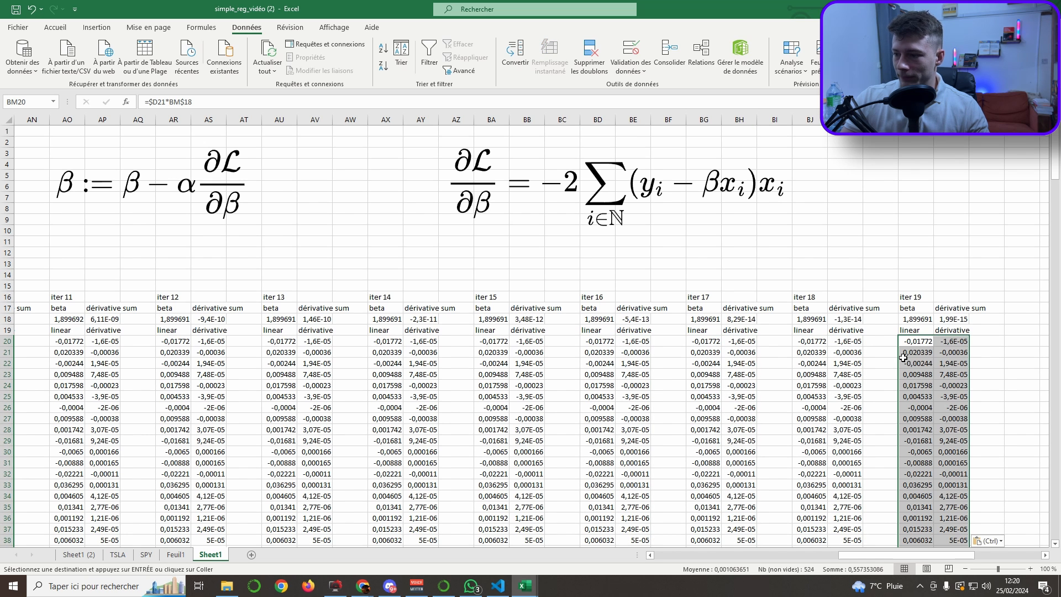
Step: Examine the beta and derivative sum cells of iterations 1 and 2 in row 18
left_click_drag(887, 555, 704, 555)
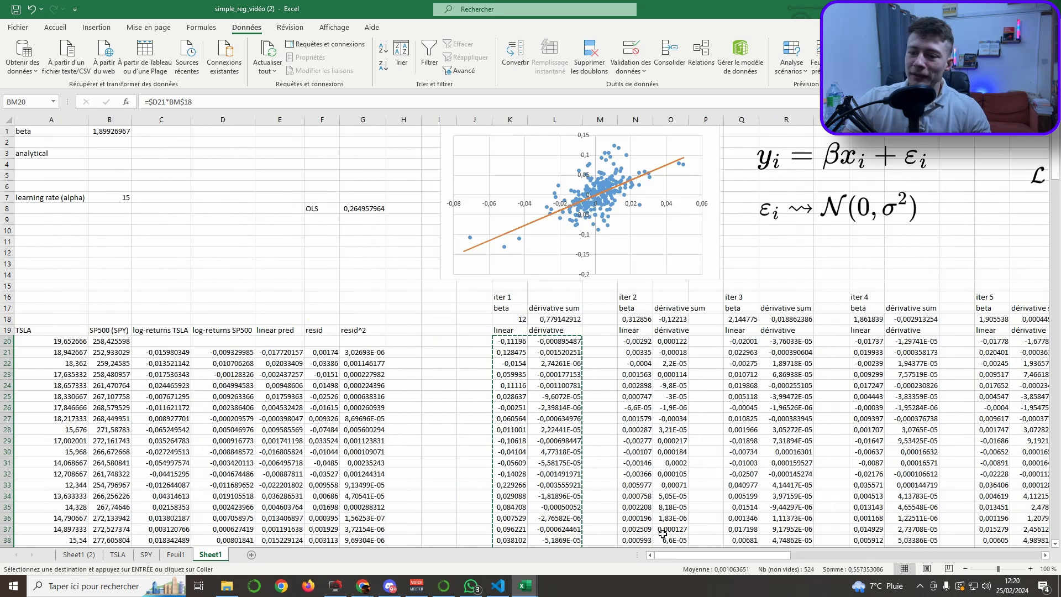
left_click(623, 425)
left_click(533, 320)
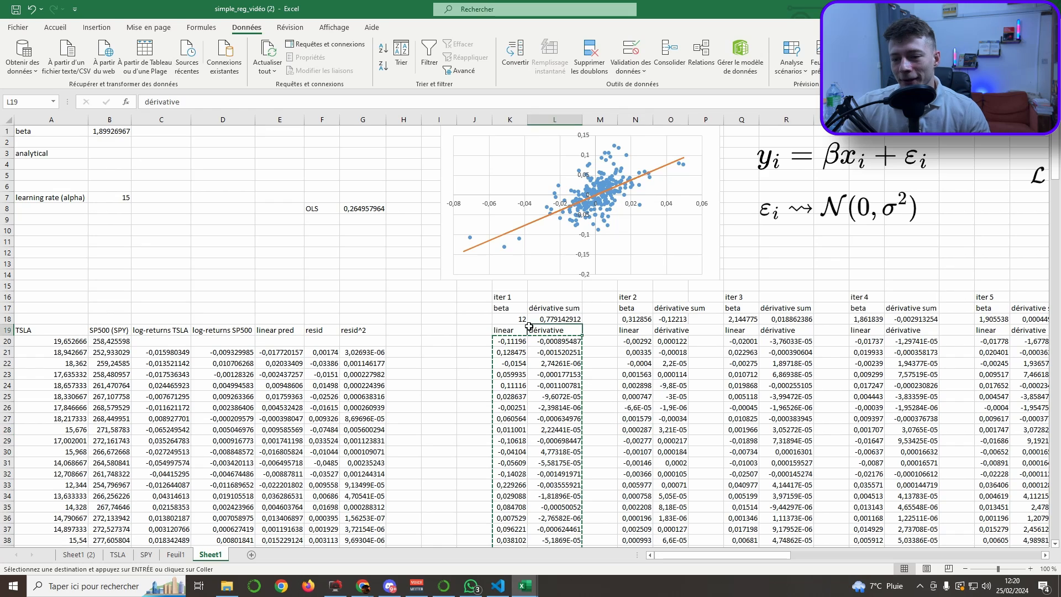
left_click(513, 319)
double_click(508, 319)
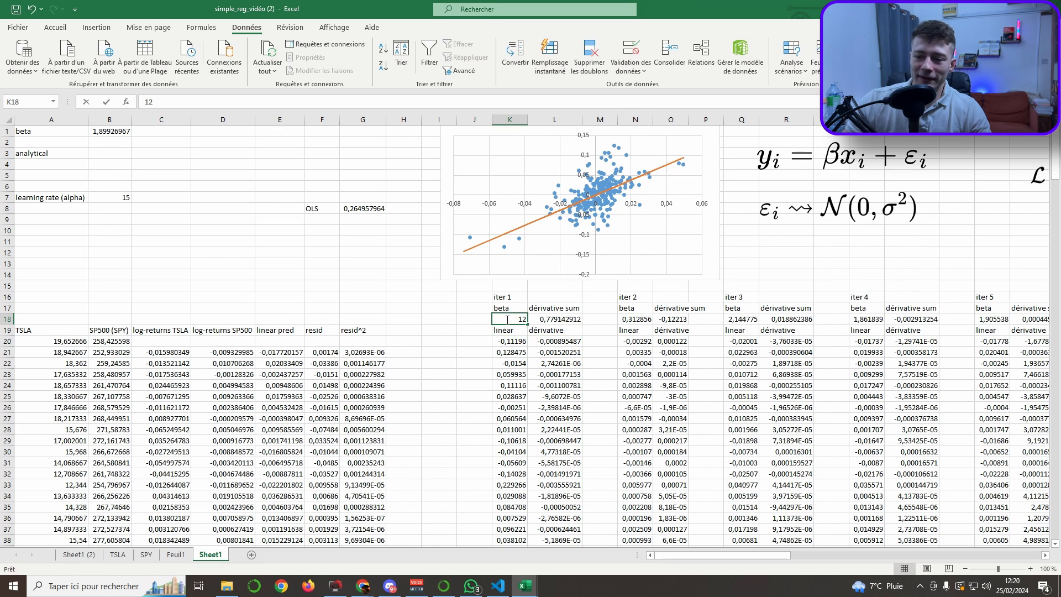
left_click(555, 321)
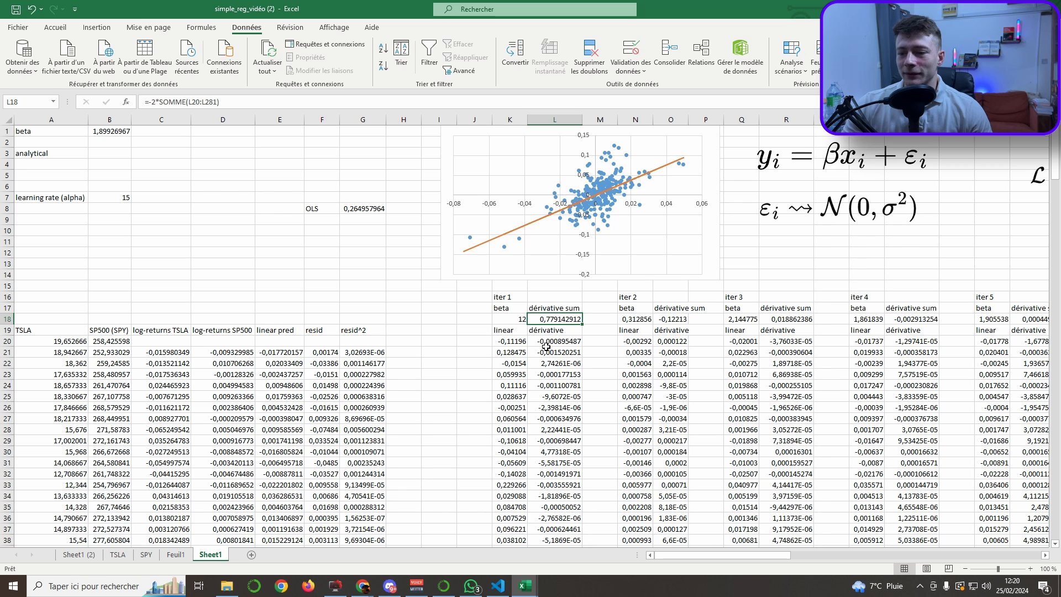
left_click(621, 320)
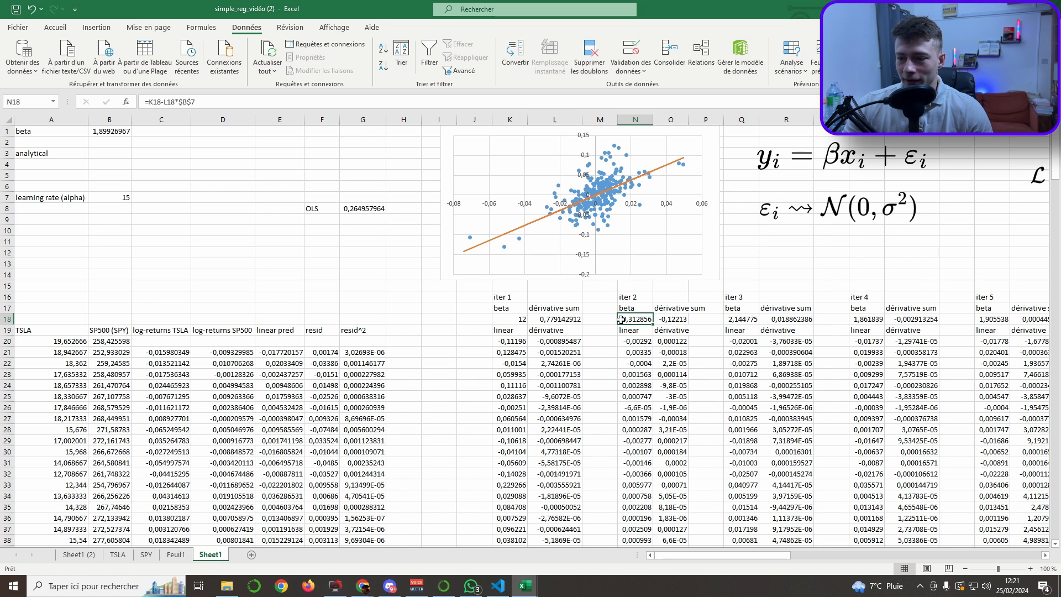
double_click(667, 320)
left_click(640, 307)
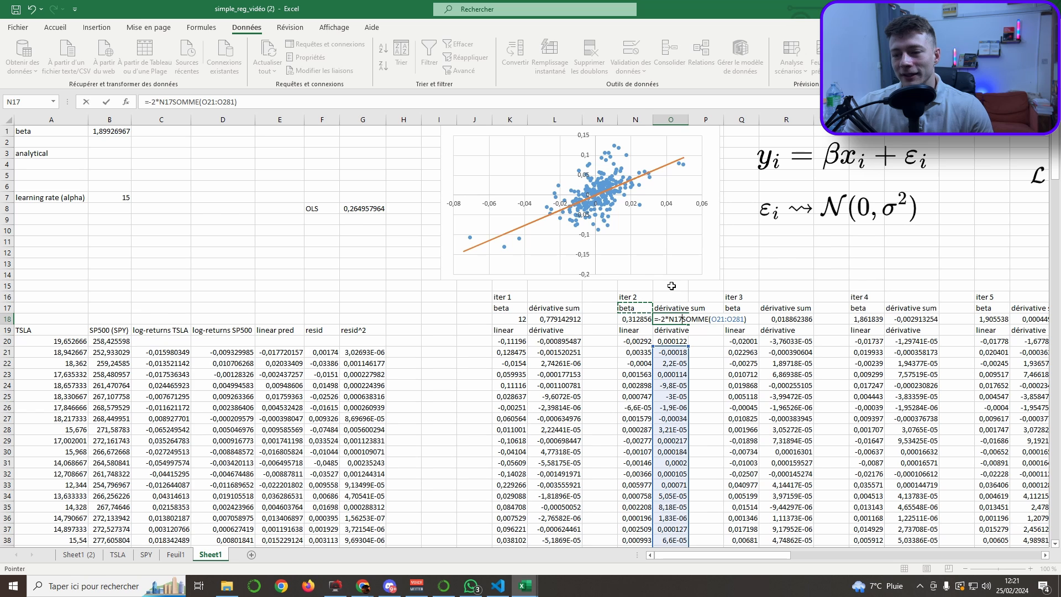
key("Escape")
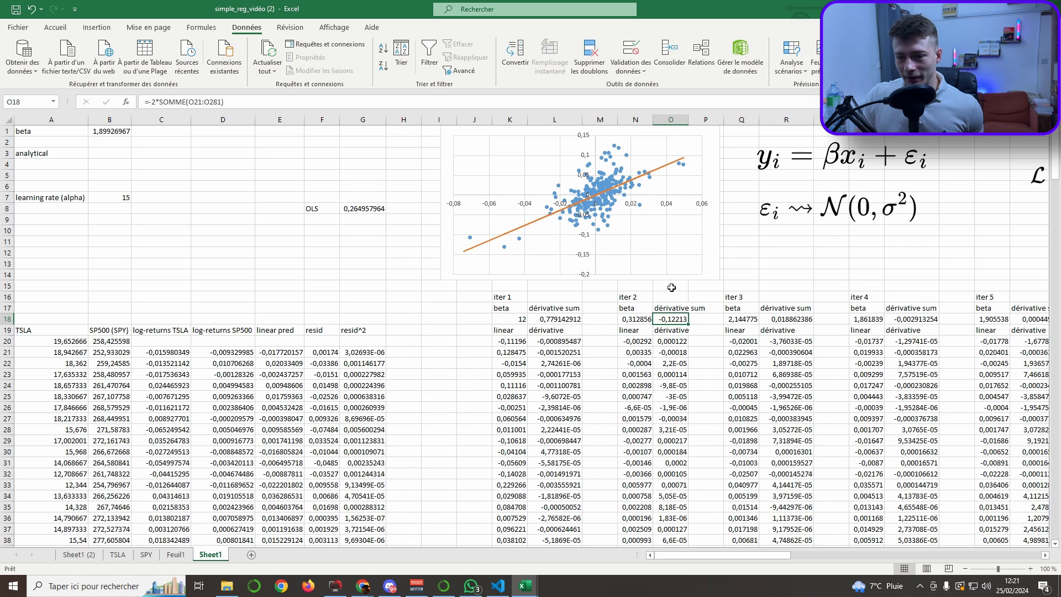
left_click(507, 320)
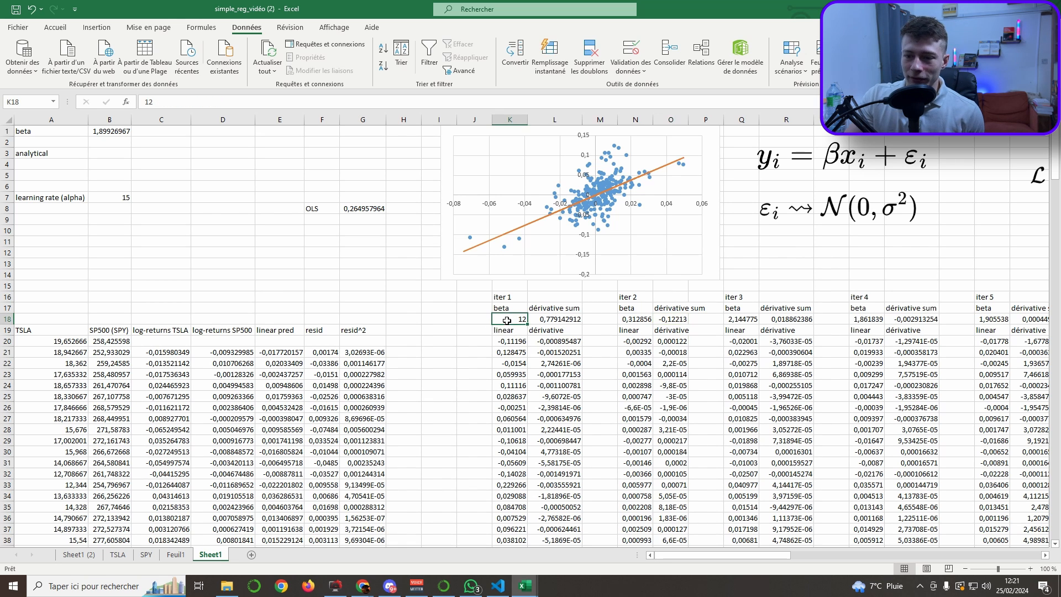
Step: Follow the beta and derivative sum cells in row 18 from iteration 3 through iteration 6
left_click(734, 319)
scroll(764, 545, "right", 3)
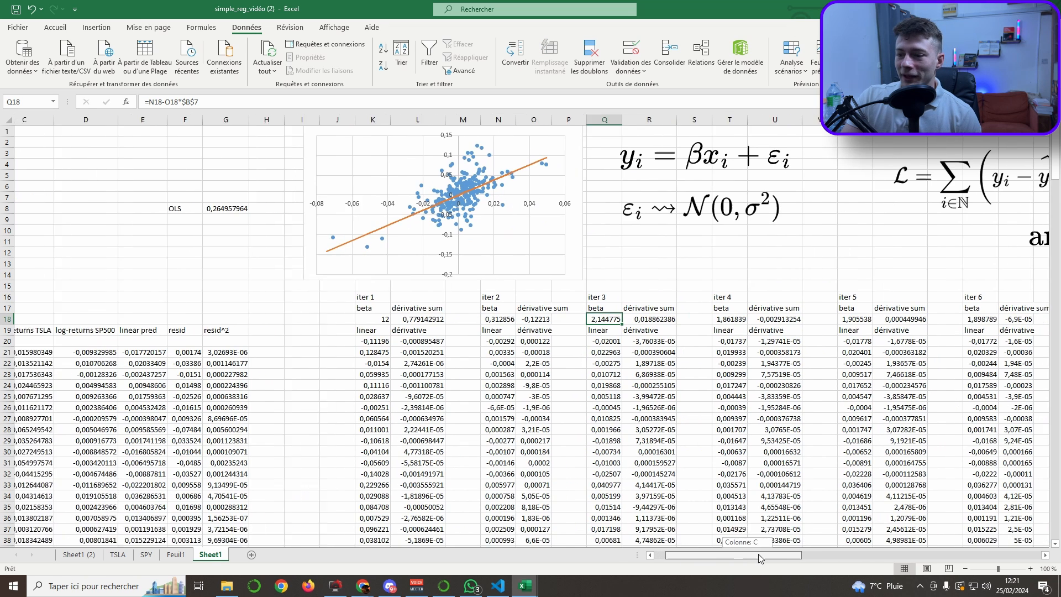
left_click(602, 320)
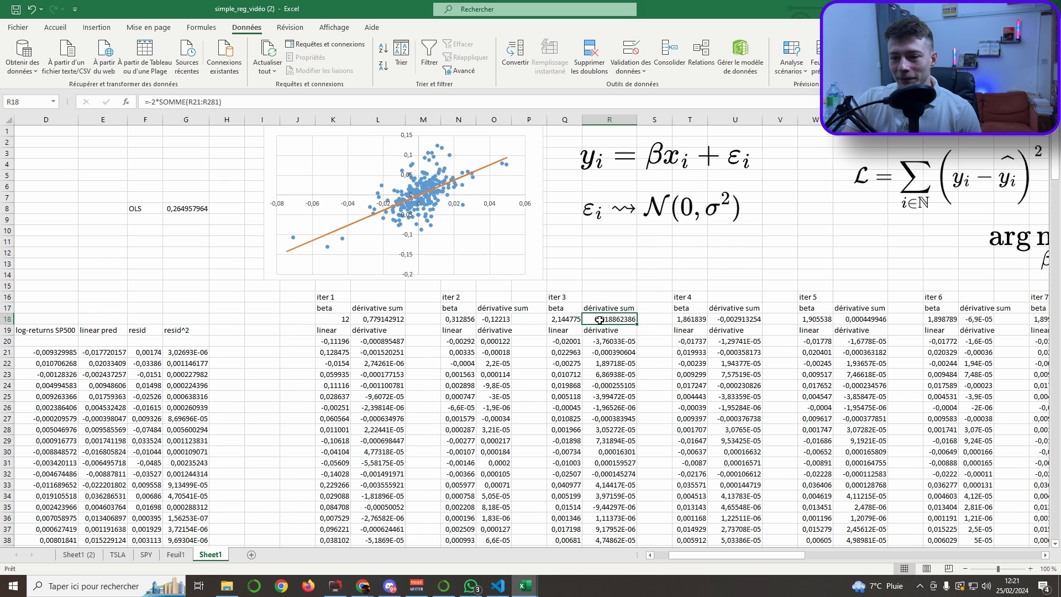
scroll(605, 393, "right", 3)
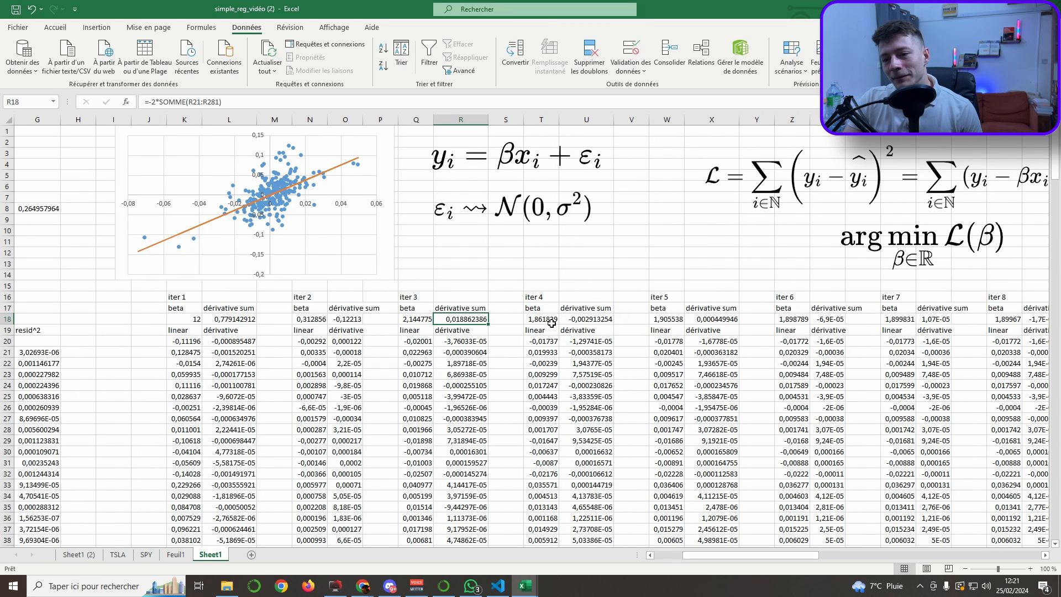
left_click(537, 319)
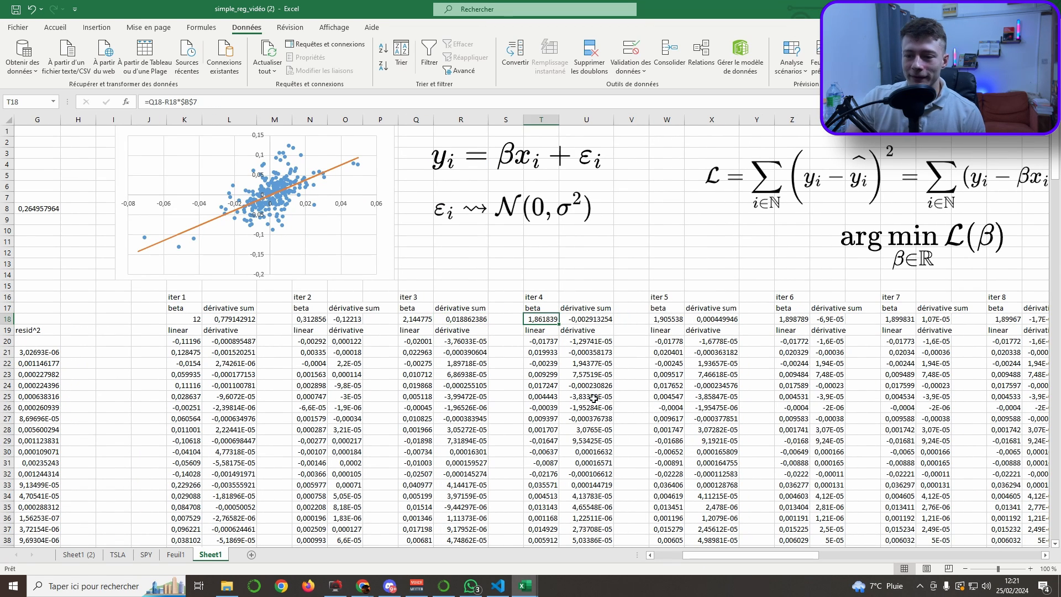
left_click_drag(702, 555, 708, 552)
left_click(536, 318)
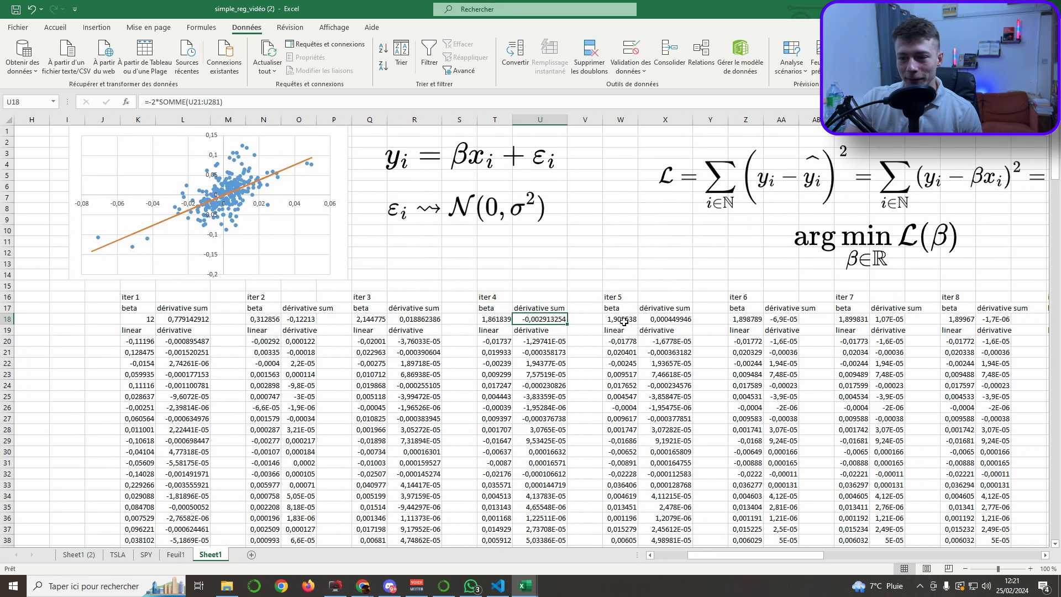
left_click(624, 320)
left_click(745, 320)
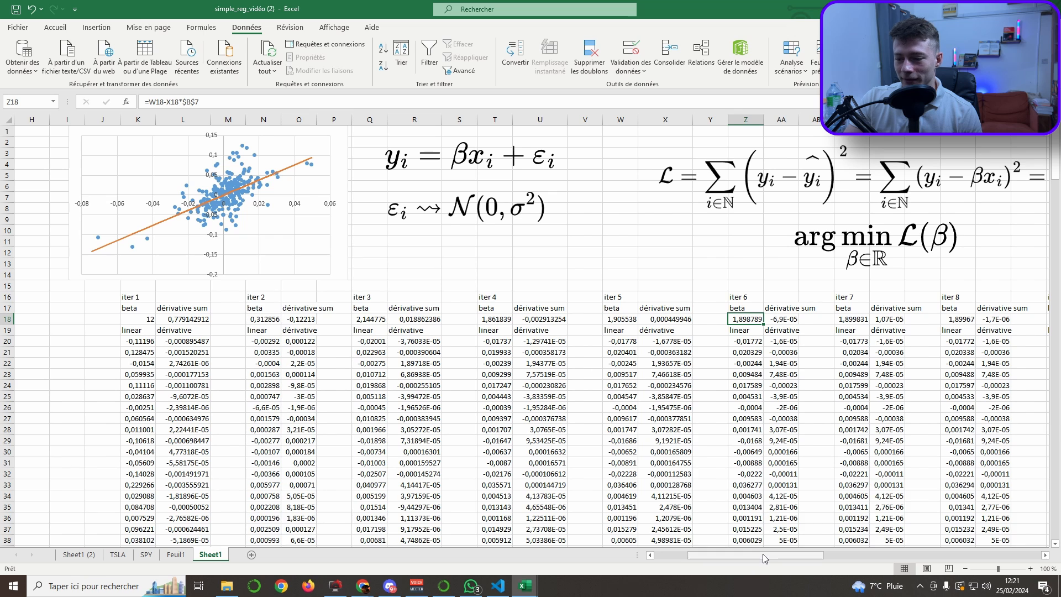
left_click_drag(753, 554, 758, 555)
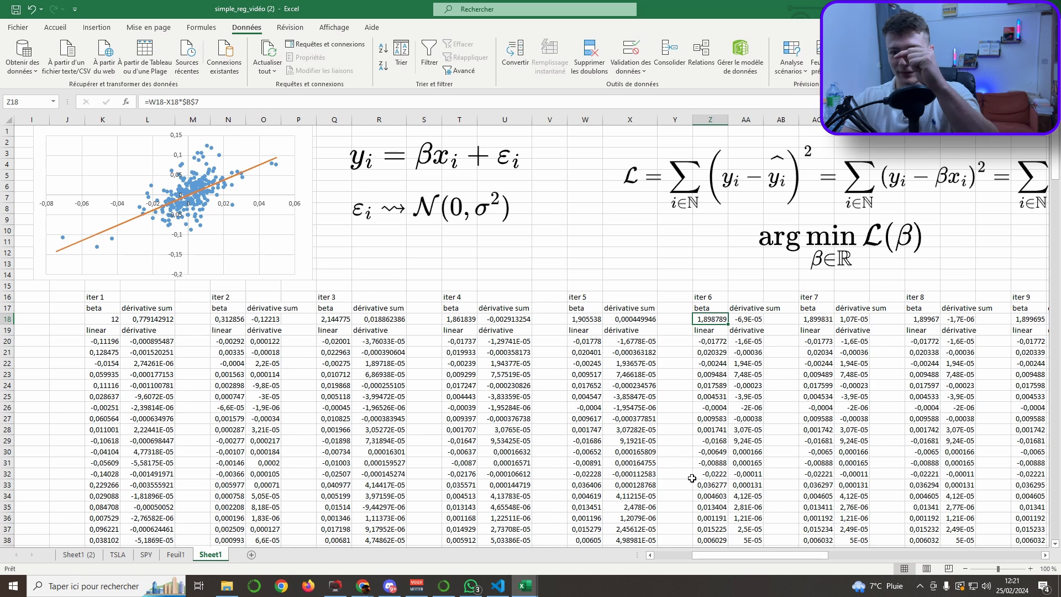
Step: Compare iteration 19's beta with the Solver beta in B1 and review the beta update rule and loss derivative equations
left_click_drag(729, 555, 903, 556)
left_click(715, 320)
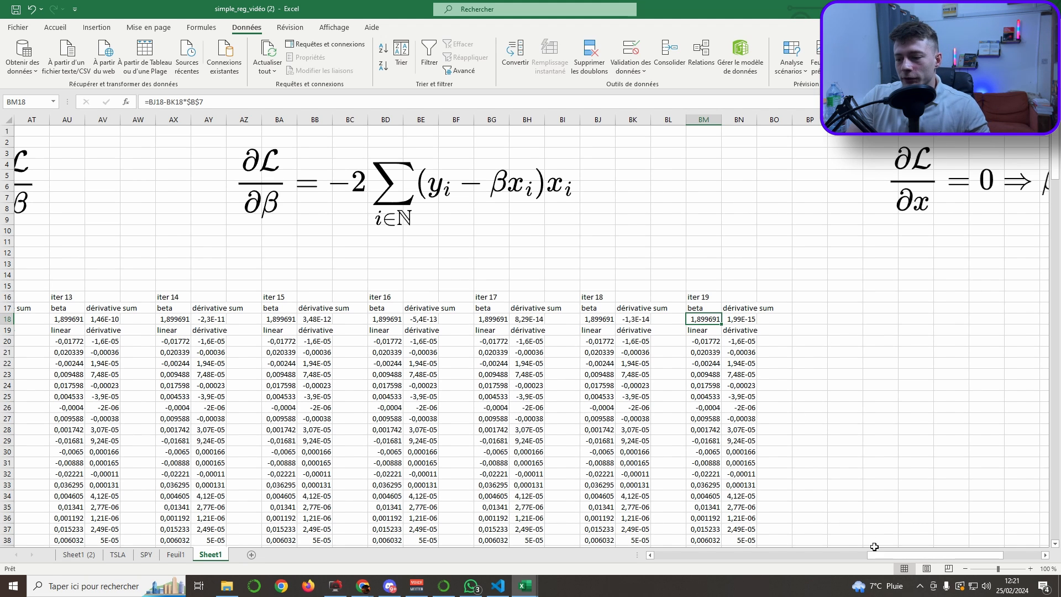
left_click_drag(876, 555, 415, 558)
left_click(109, 133)
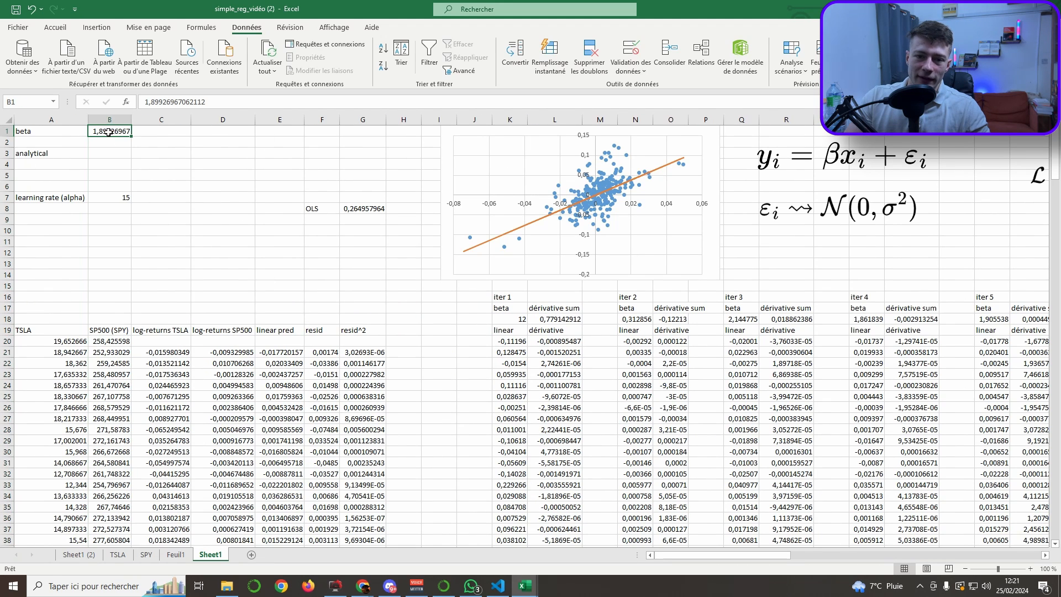
left_click_drag(727, 556, 856, 554)
left_click(854, 218)
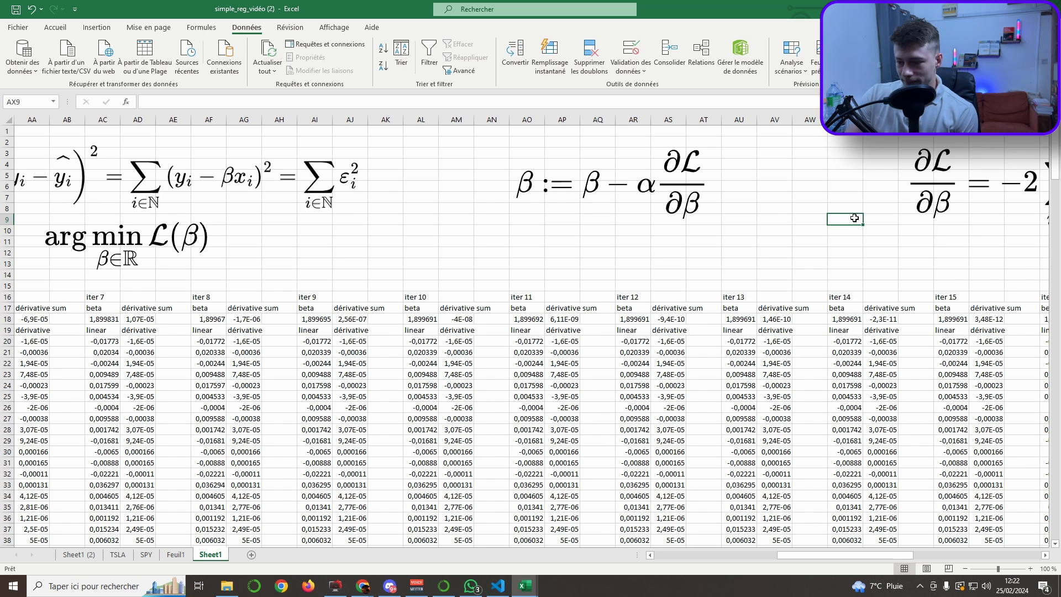
Step: Review the loss derivative equation above the gradient descent iterations 14 to 17
scroll(793, 557, "right", 5)
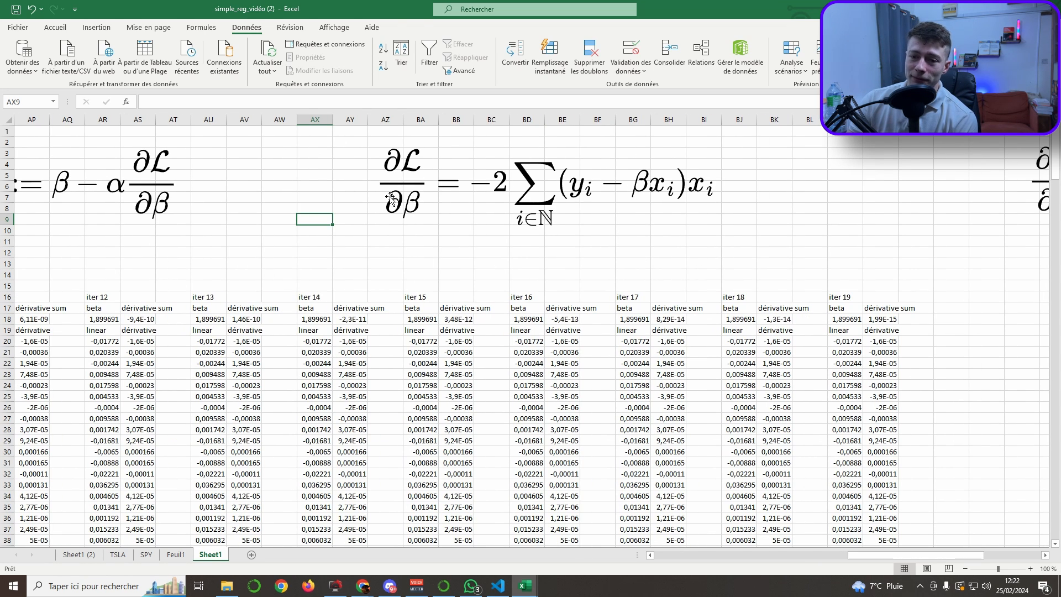
left_click(382, 164)
left_click(354, 218)
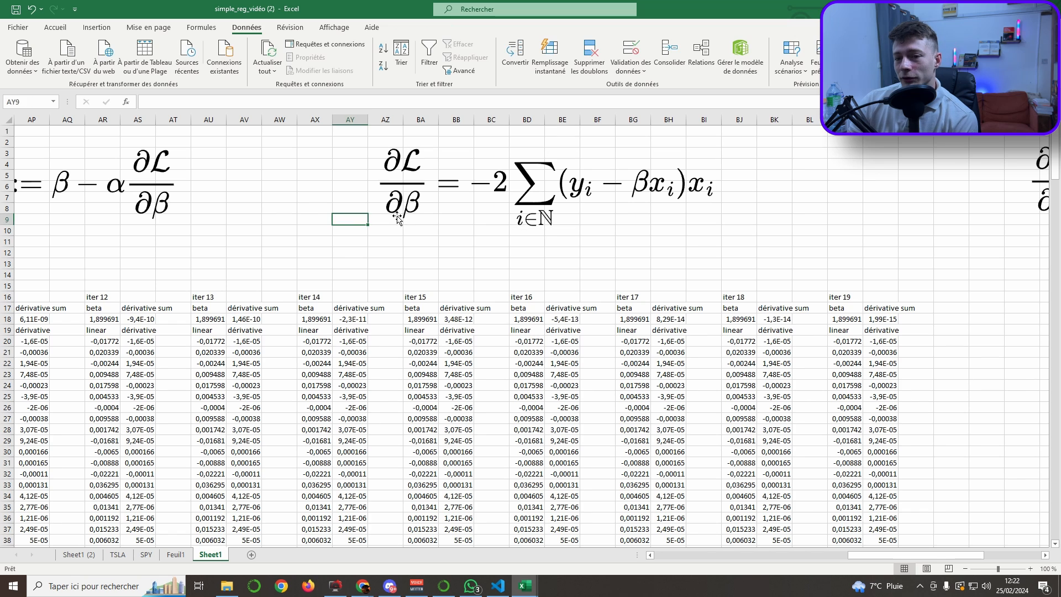
left_click(443, 267)
left_click(395, 194)
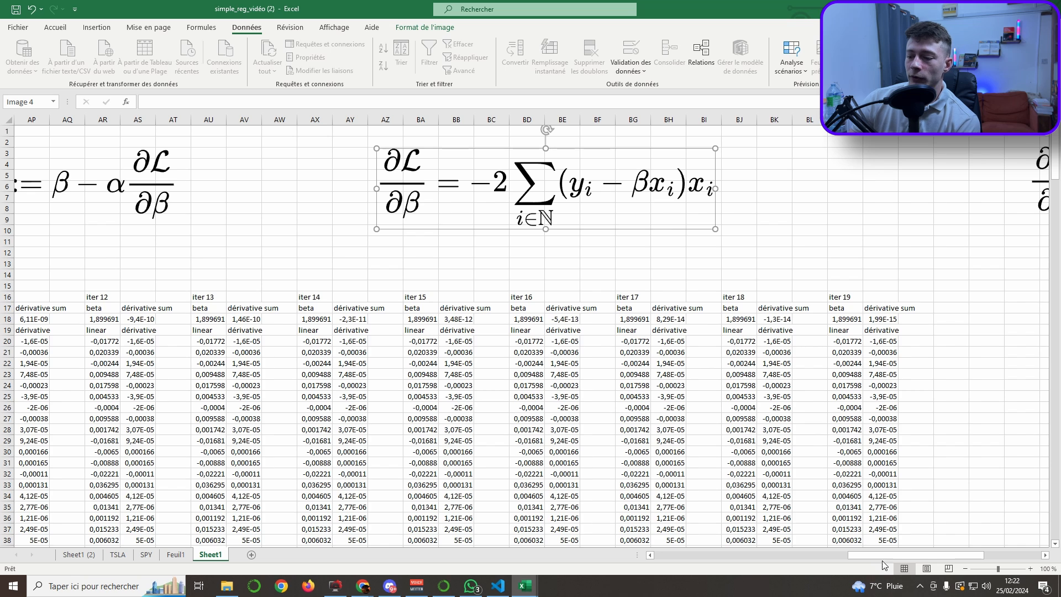
Step: Examine the closed-form beta equation derived by setting the loss derivative to zero, beyond iteration 19
left_click_drag(884, 556, 952, 556)
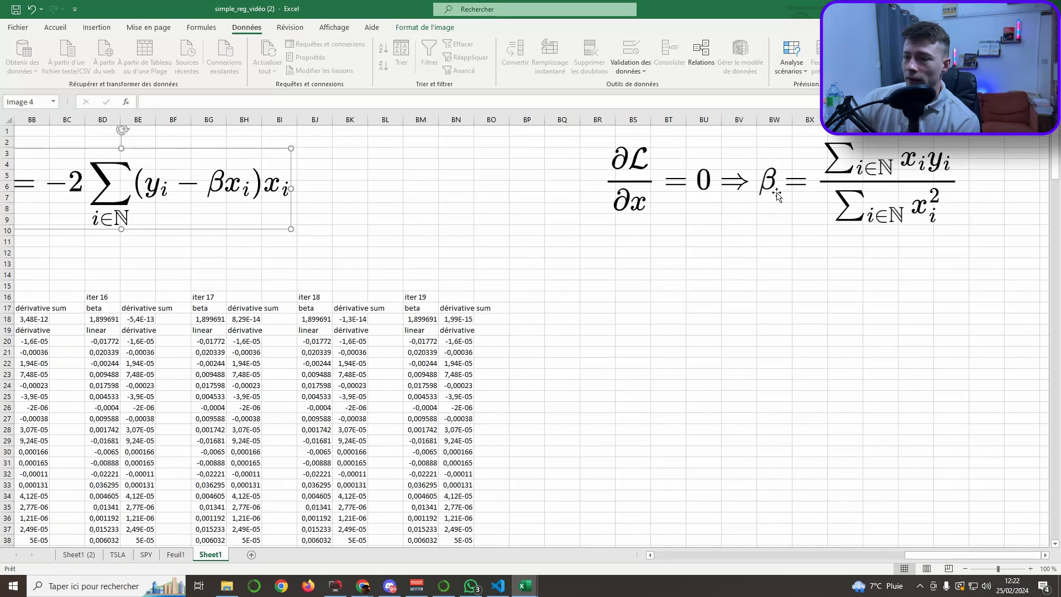
left_click(777, 195)
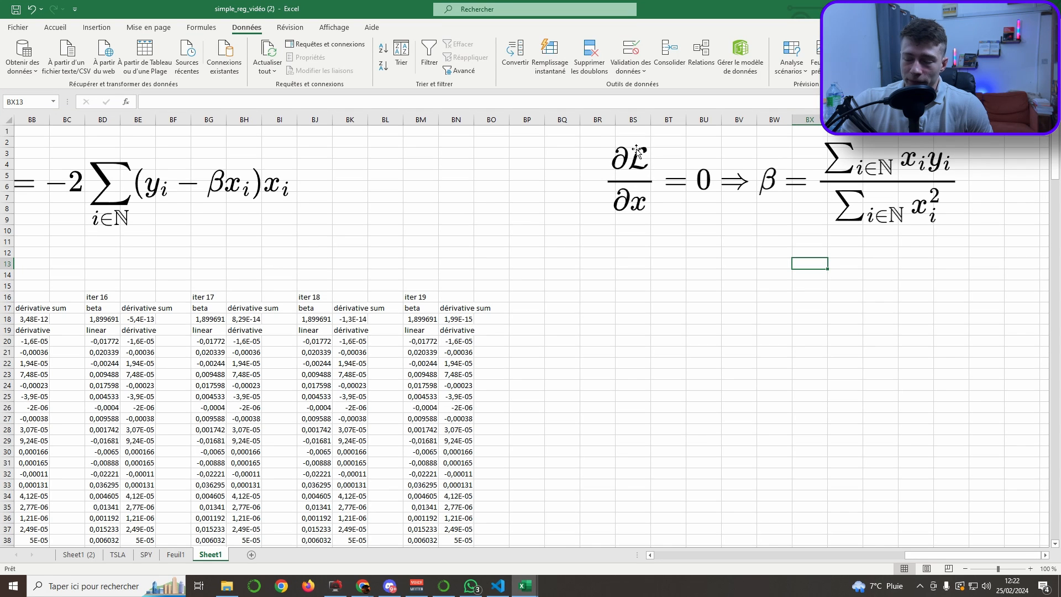
left_click(642, 208)
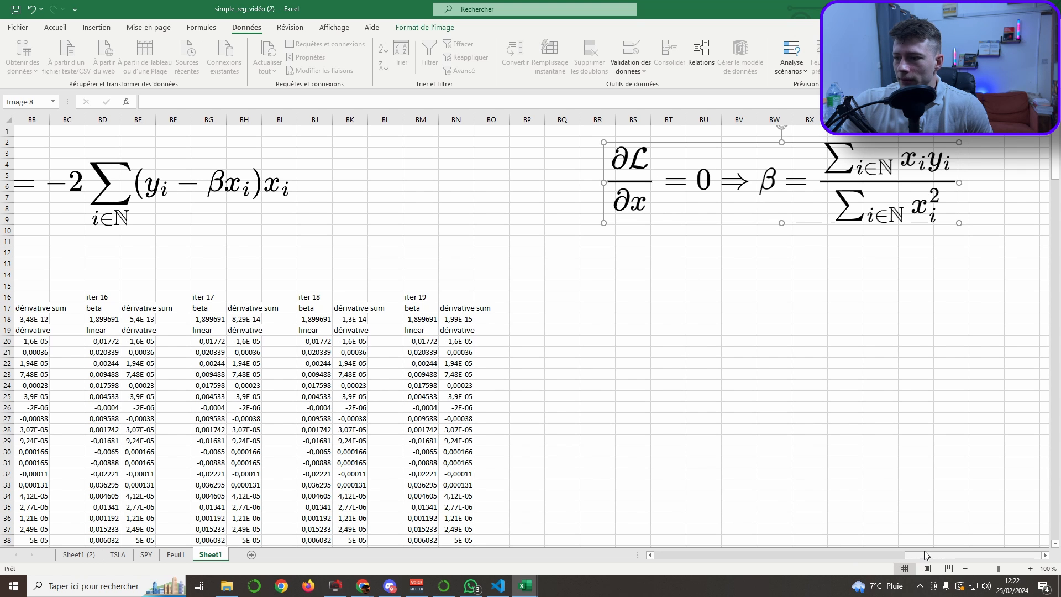
left_click_drag(925, 554, 941, 556)
left_click(759, 295)
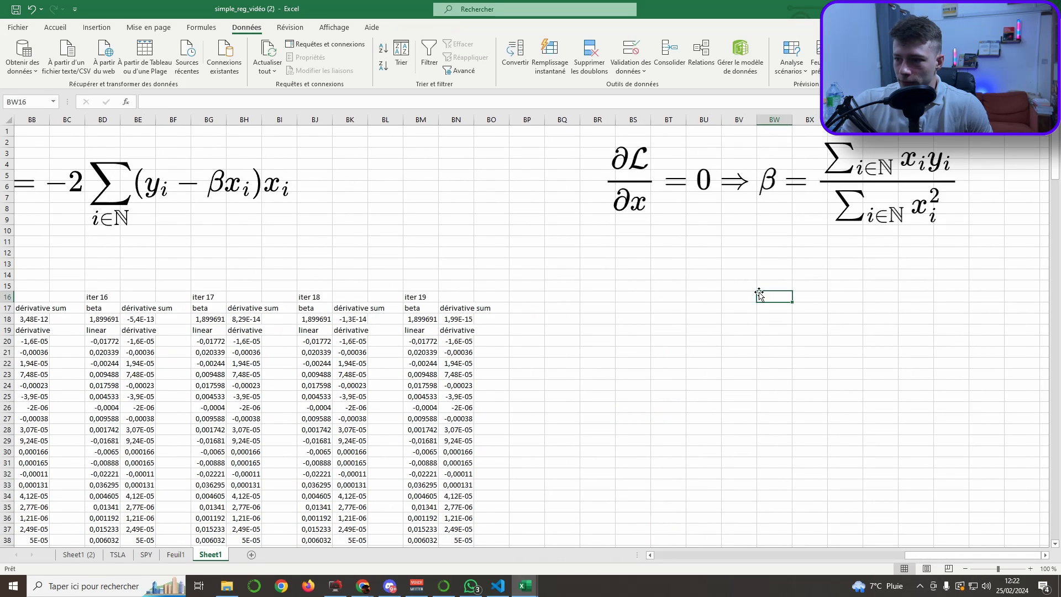
left_click(634, 181)
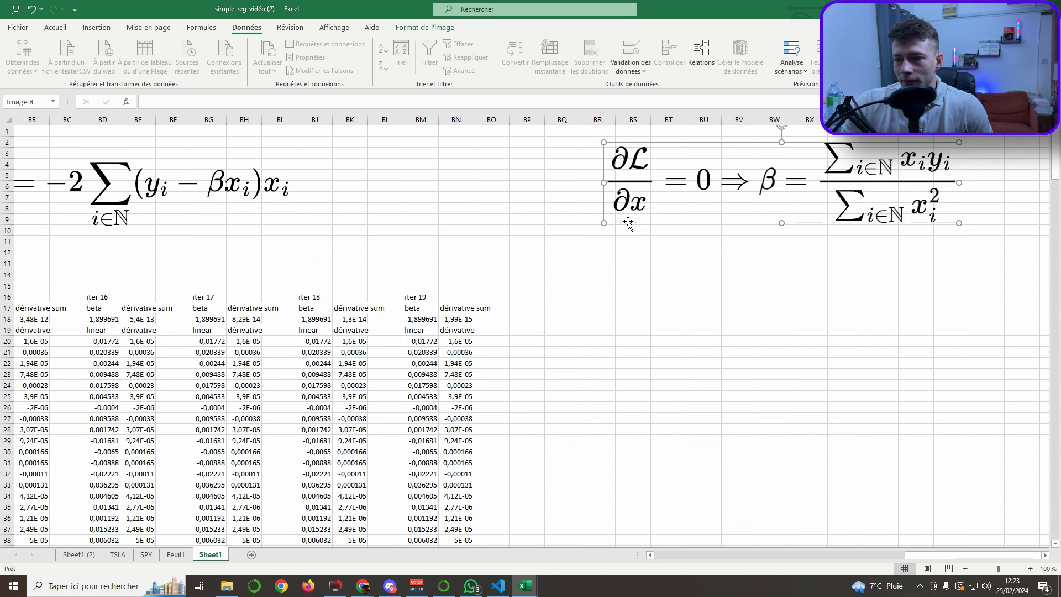
Step: Move the closed-form beta equation picture slightly to the left and down
left_click_drag(916, 555, 940, 551)
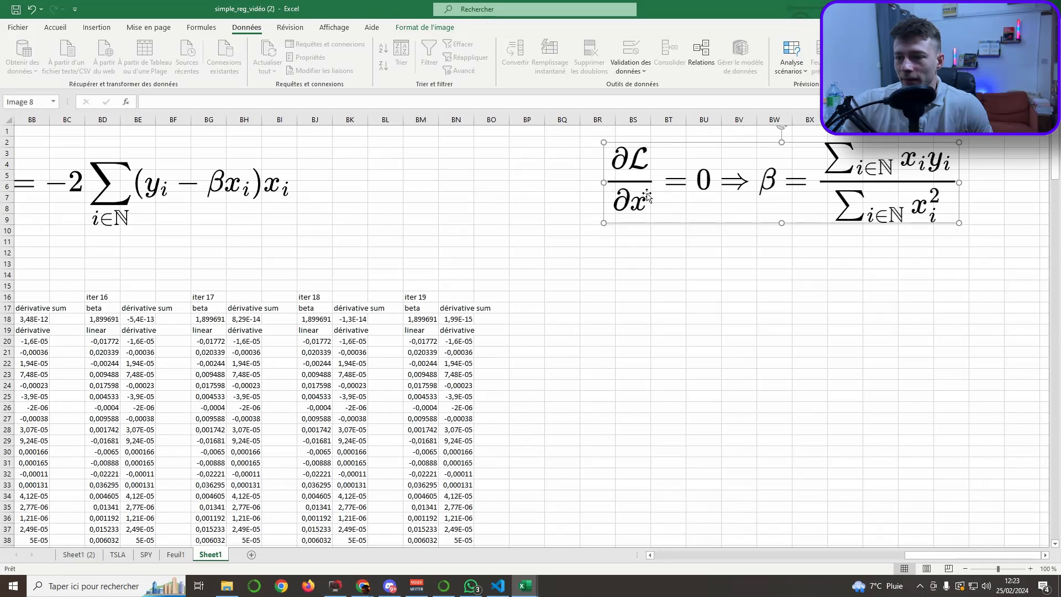
left_click(754, 286)
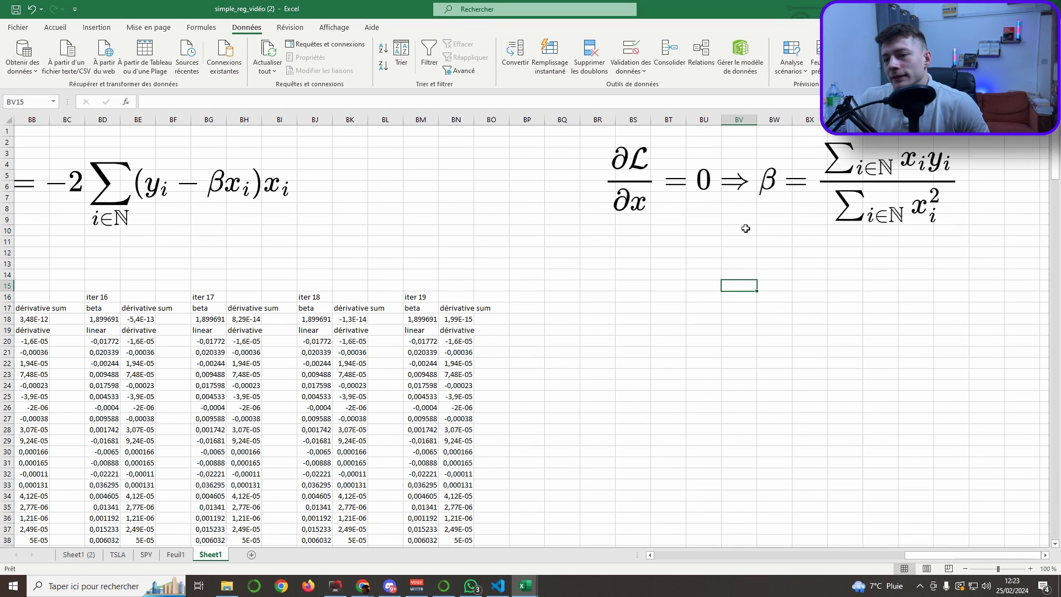
left_click_drag(747, 234, 730, 242)
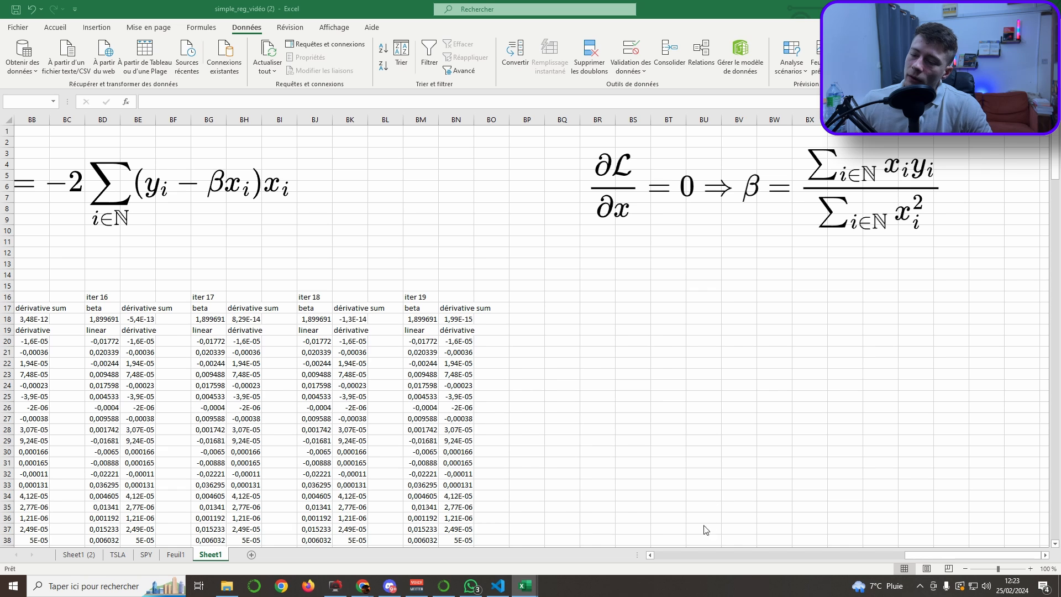
left_click_drag(946, 555, 943, 551)
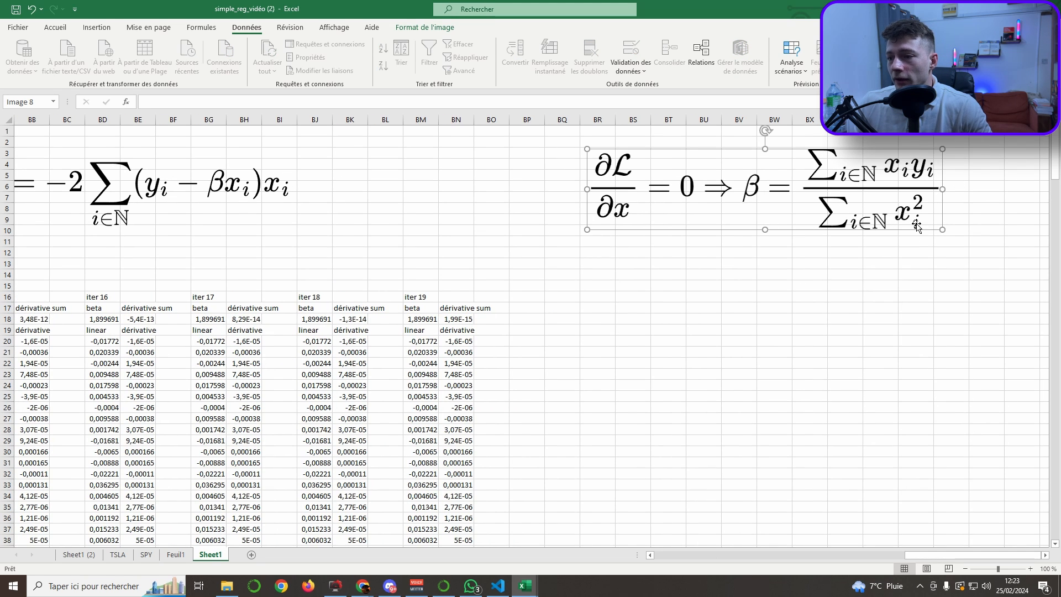
Step: Start a SOMMEPROD formula in cell B3 beside the analytical label
left_click_drag(954, 555, 701, 556)
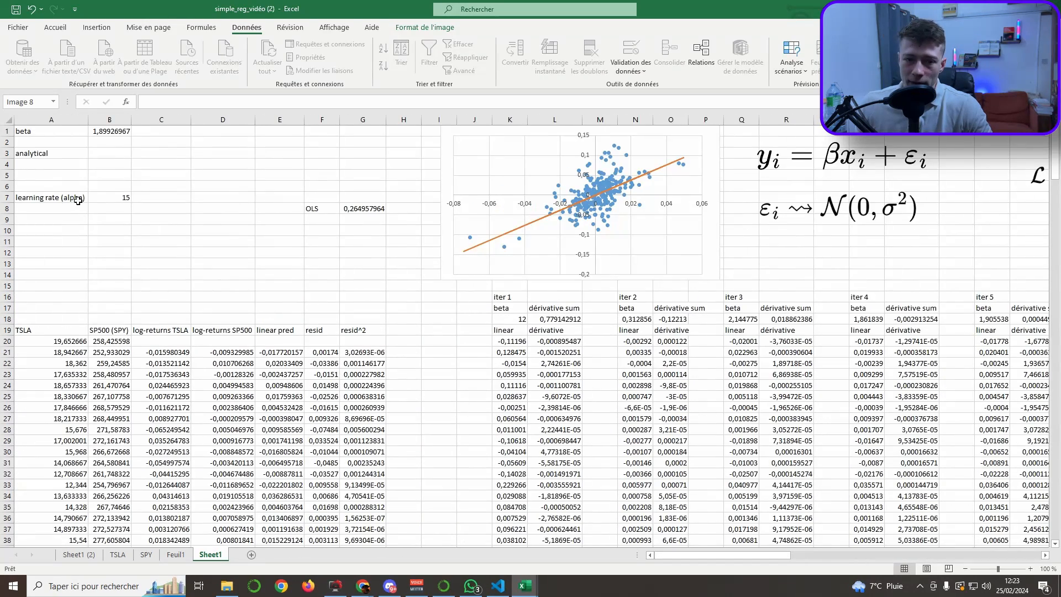
double_click(110, 153)
type("=")
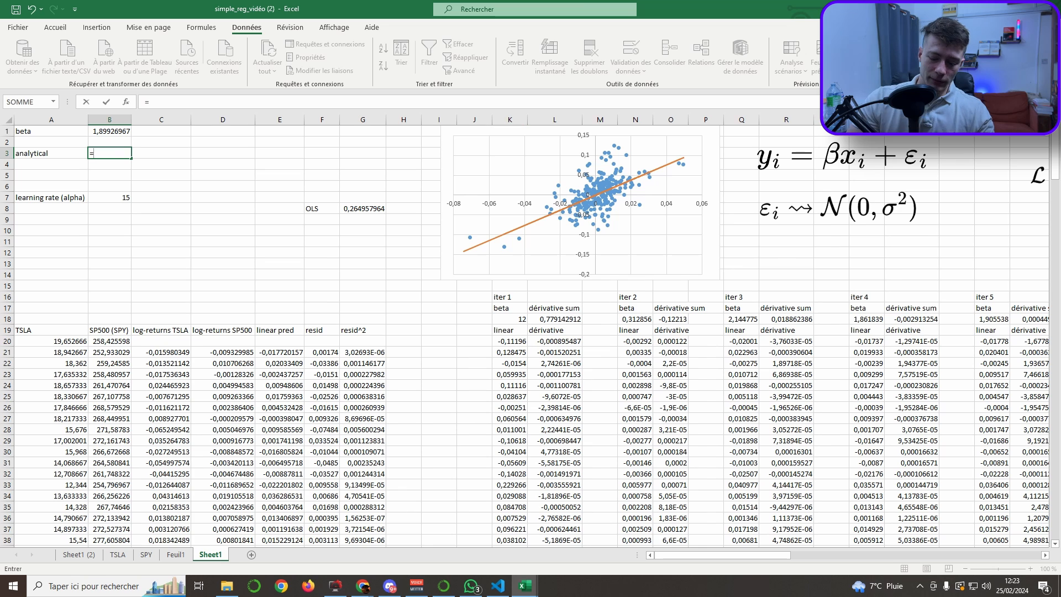
key("Return")
double_click(126, 154)
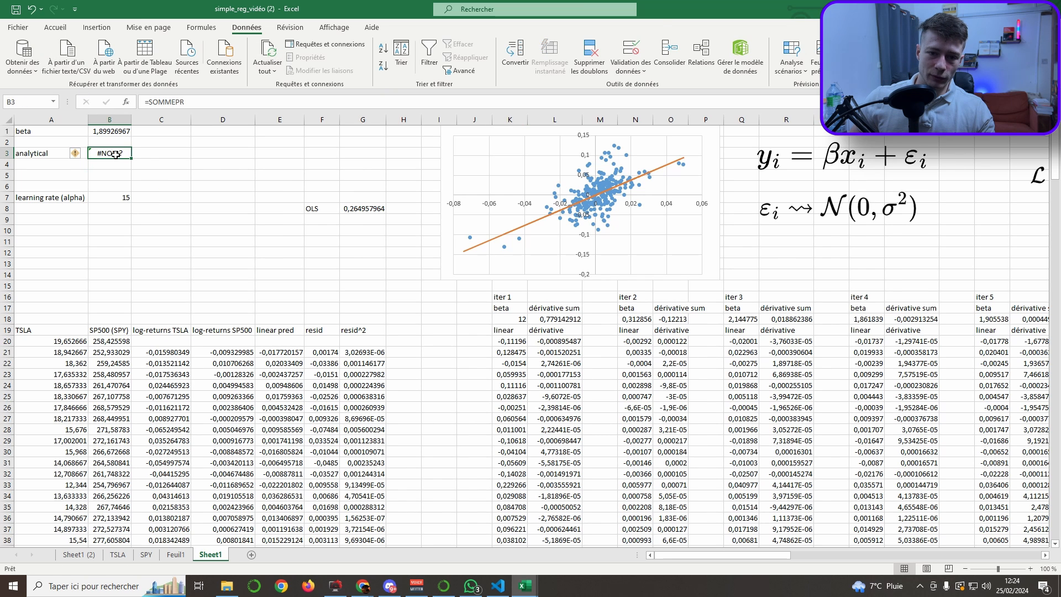
type("O")
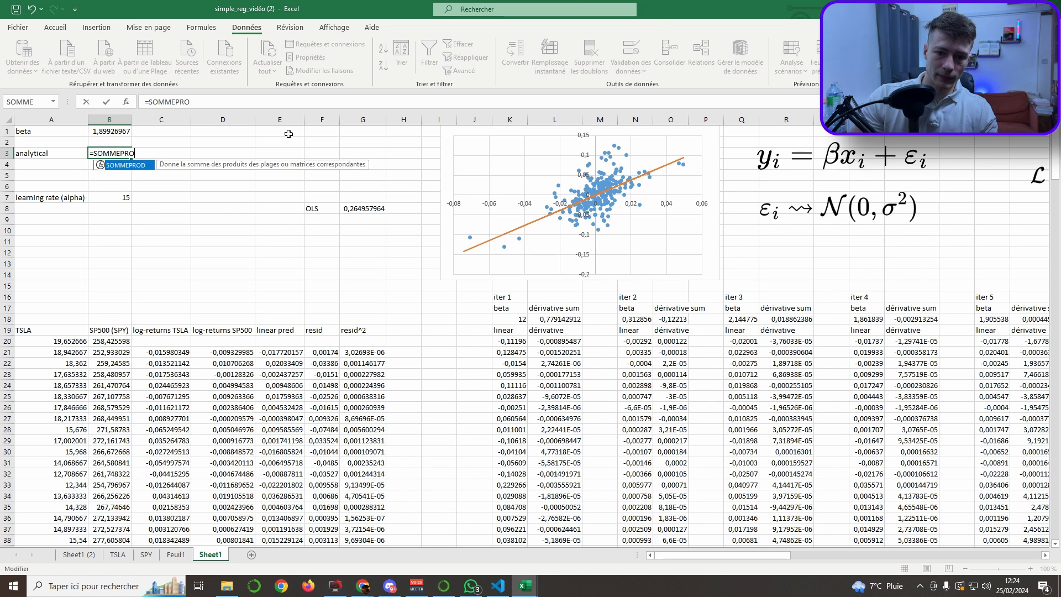
key("Tab")
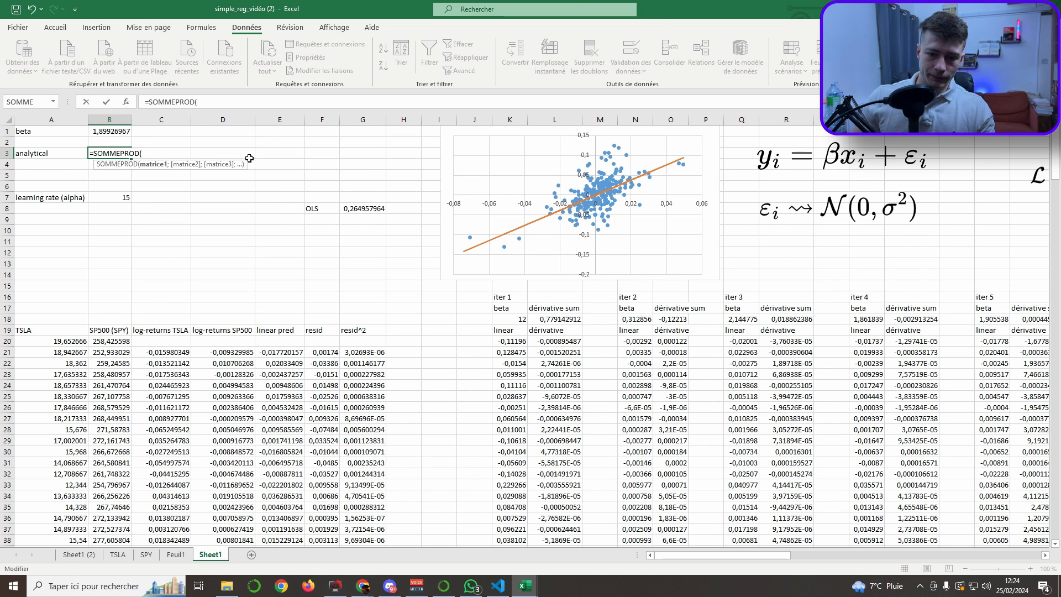
left_click(150, 352)
key("ctrl+shift+Down")
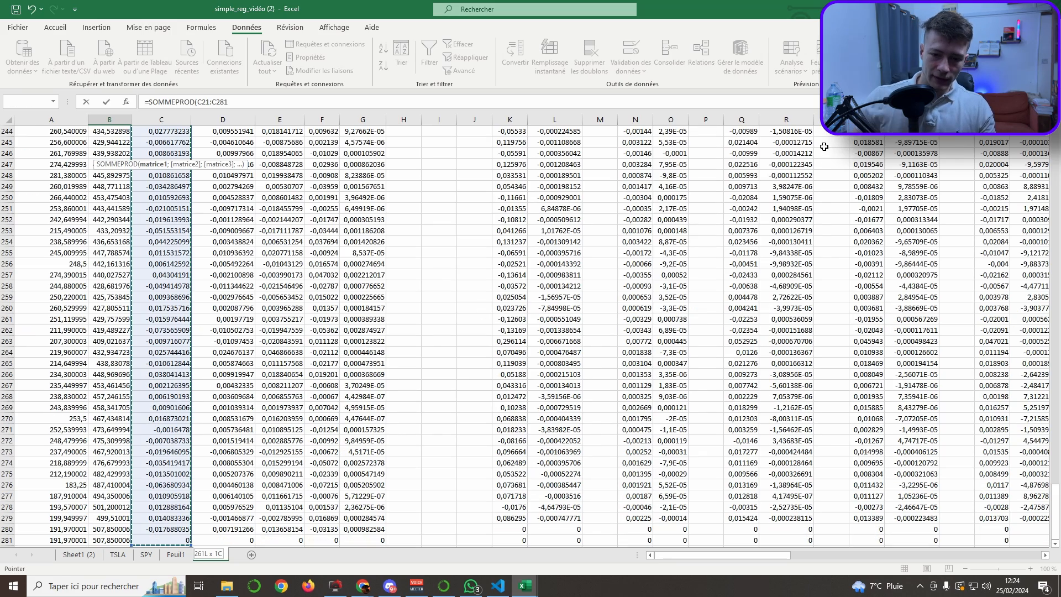
left_click_drag(1054, 514, 1053, 501)
left_click_drag(1054, 370, 1054, 149)
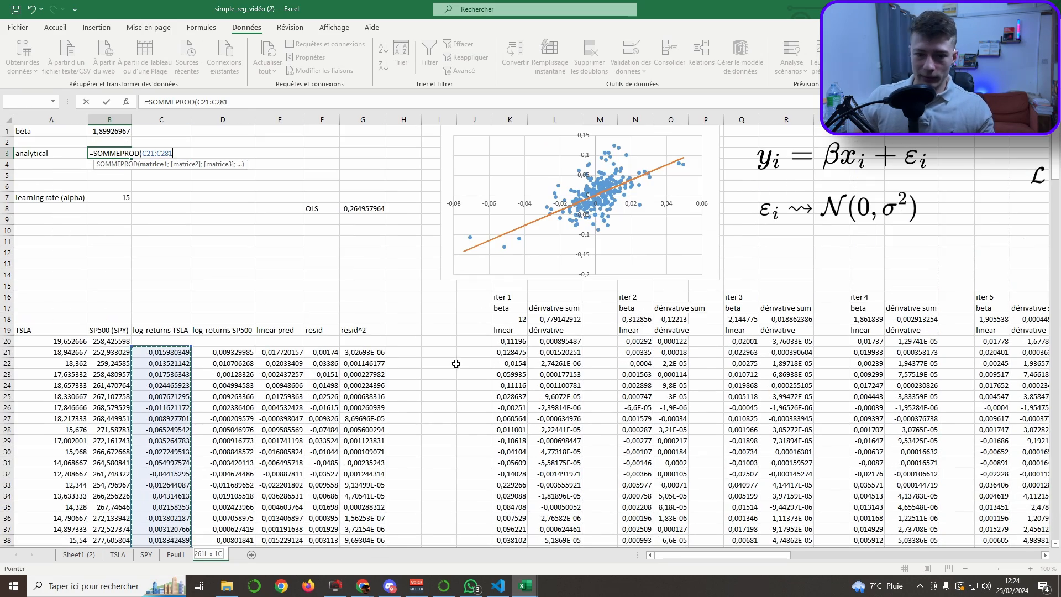
Step: Set the S&P 500 log-returns D21:D281 as the first array of the SOMMEPROD formula
left_click(222, 353)
key("ctrl+shift+Down")
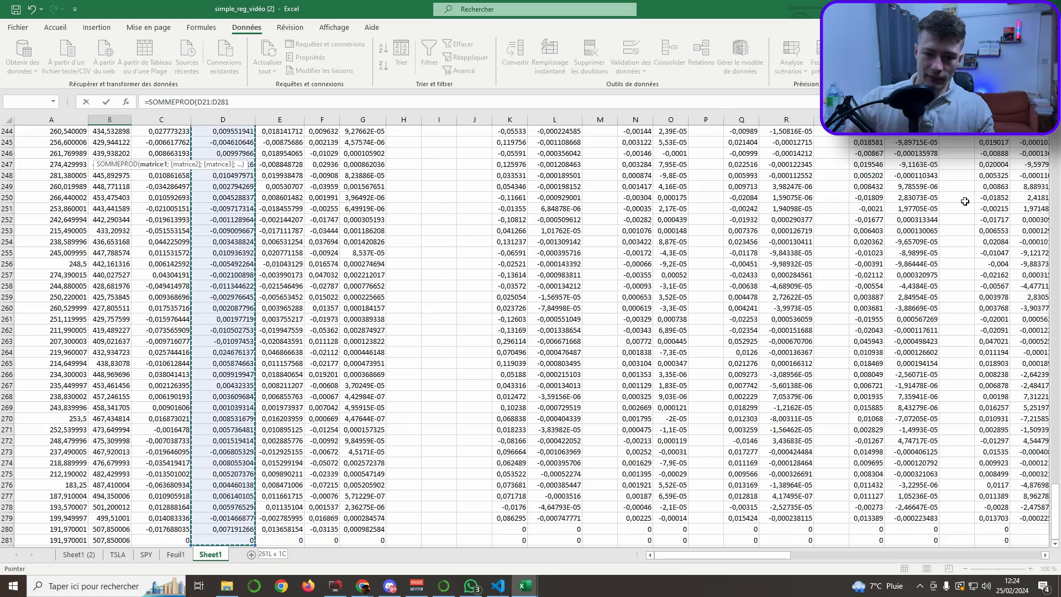
left_click_drag(1054, 522, 1054, 149)
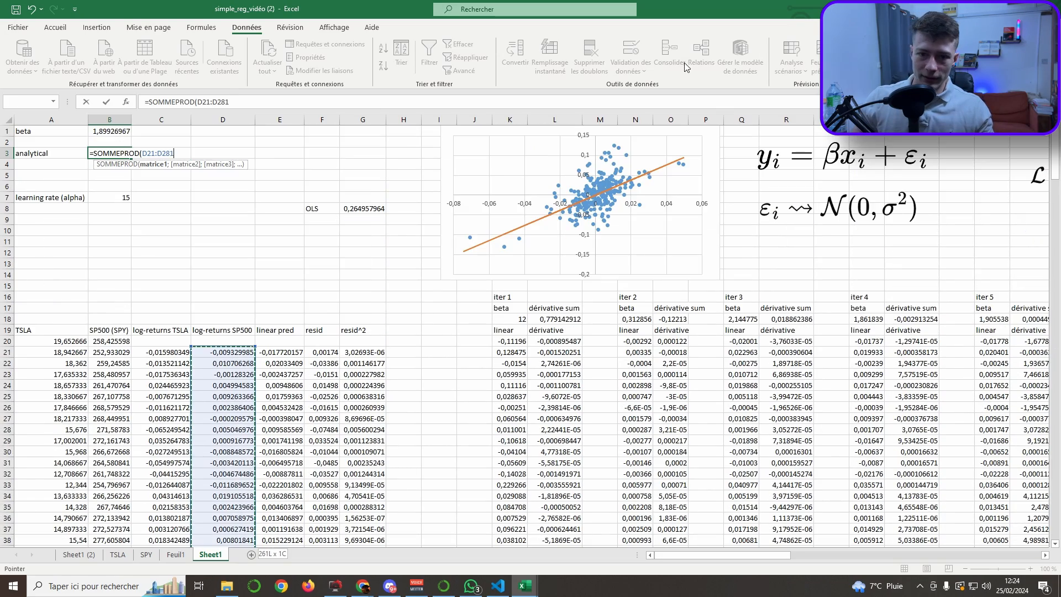
type(".")
key("BackSpace")
type(";")
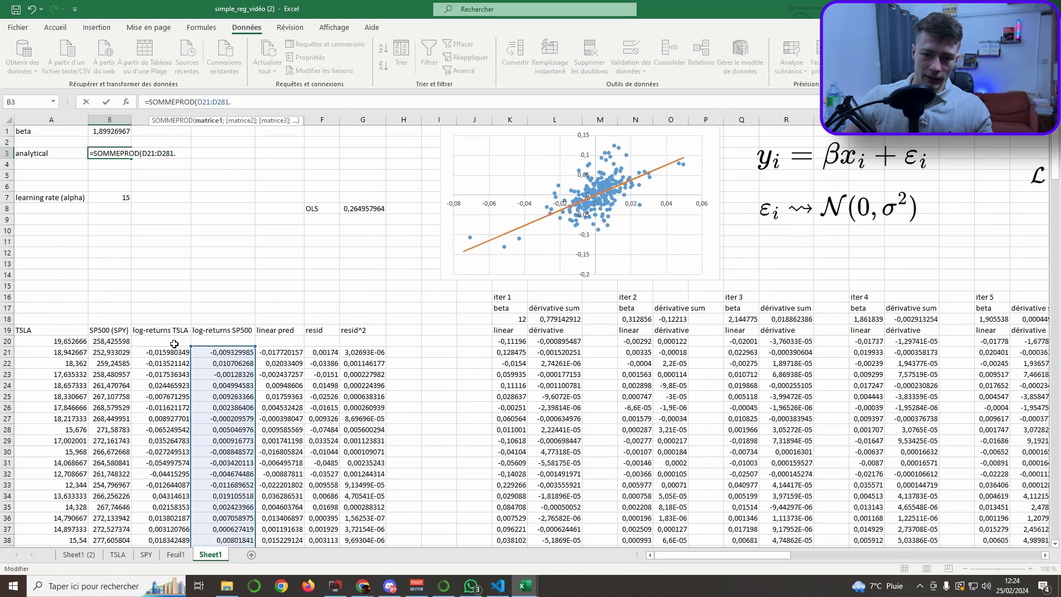
Step: Add the TSLA log-returns C21:C281 as the second array of the SOMMEPROD formula
left_click(172, 352)
key("ctrl+Down")
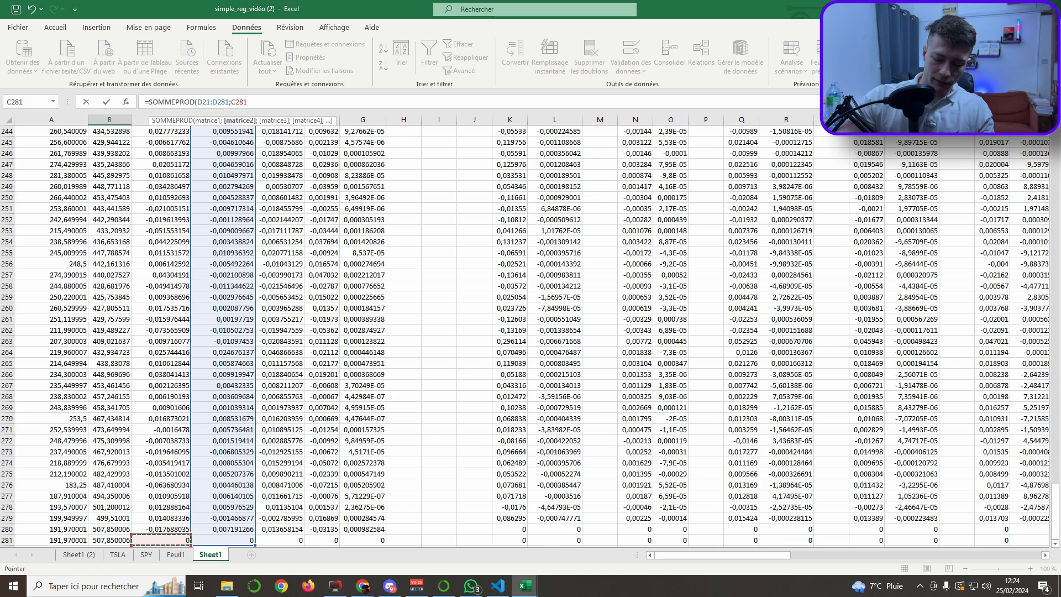
key("ctrl+shift+Up")
scroll(515, 83, "up", 2)
scroll(515, 83, "up", 2)
scroll(327, 267, "up", 6)
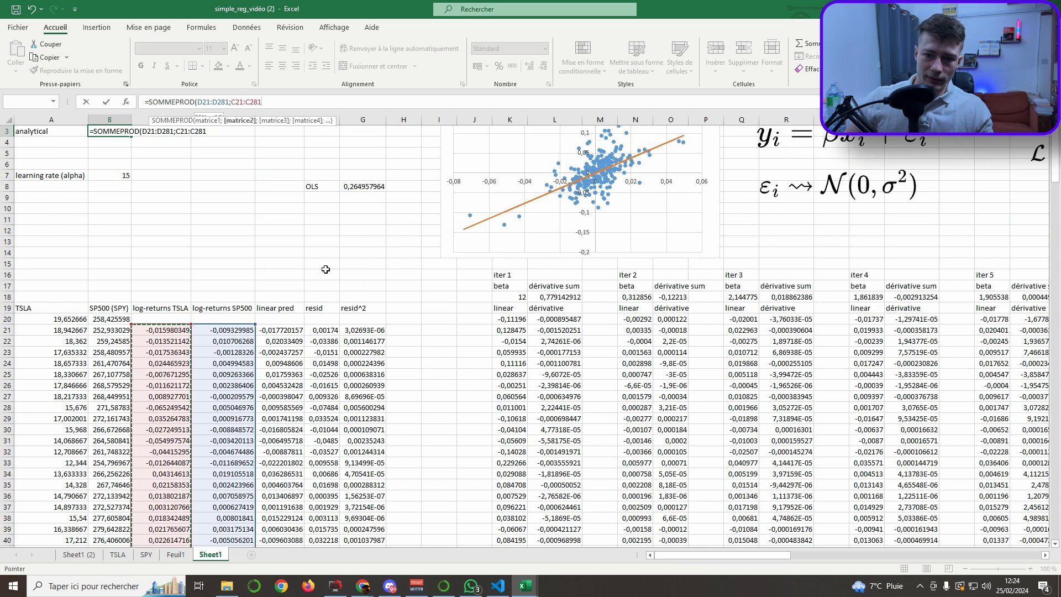
Step: Complete the analytical beta formula in B3 by dividing the SOMMEPROD by SOMME.CARRES(D21:D281)
left_click(291, 107)
type(")/")
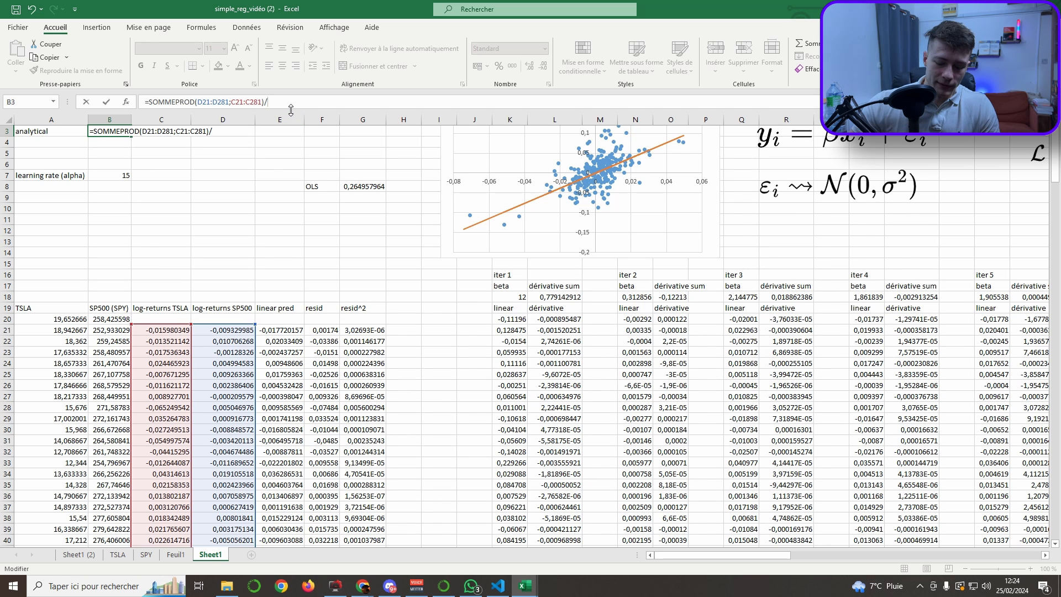
type("SOMM")
double_click(320, 131)
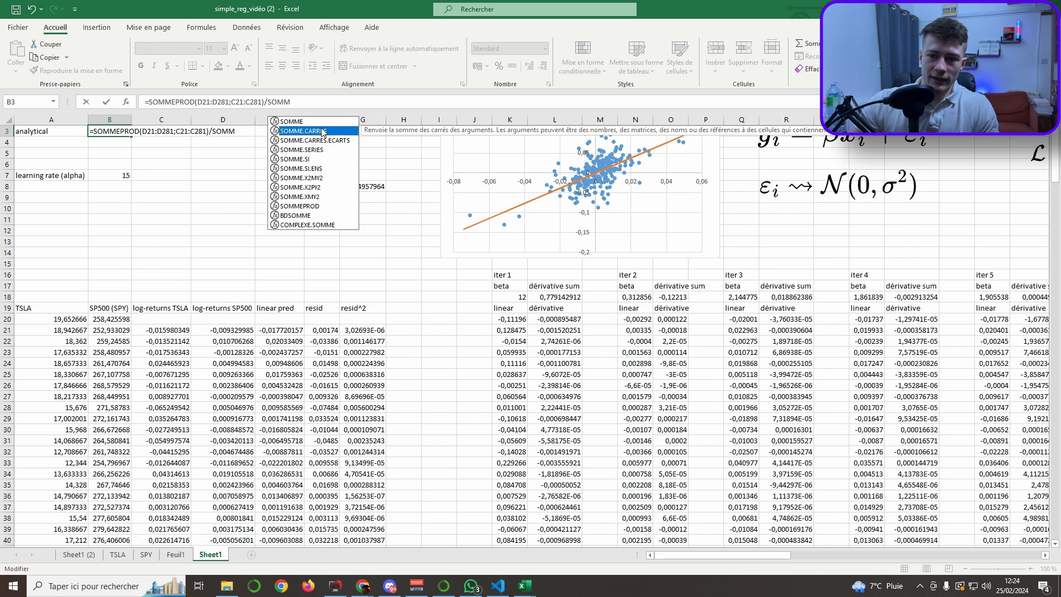
left_click(239, 327)
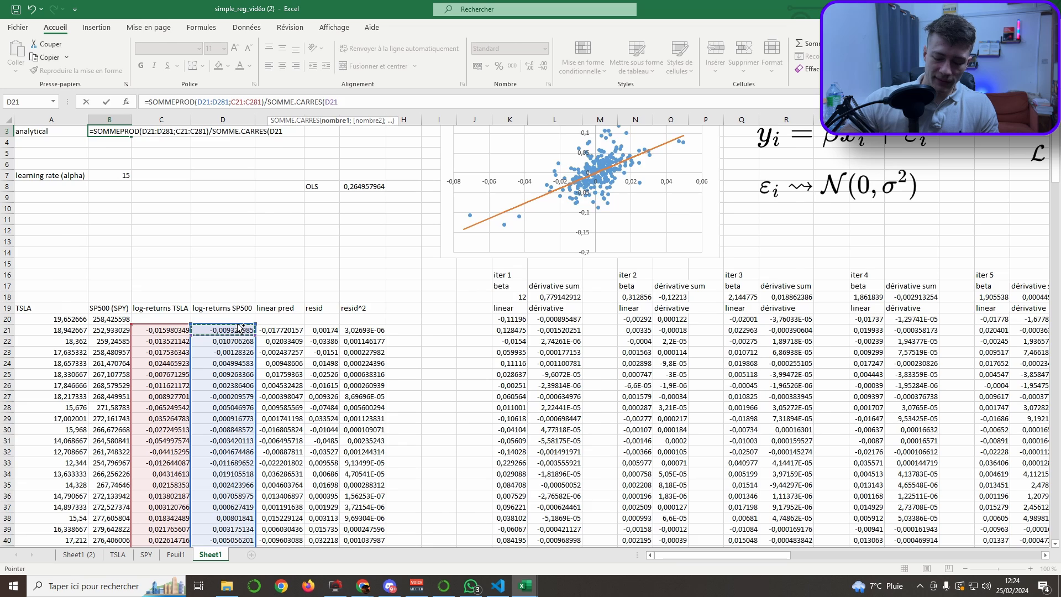
key("ctrl+shift+Down")
key("Return")
key("Return")
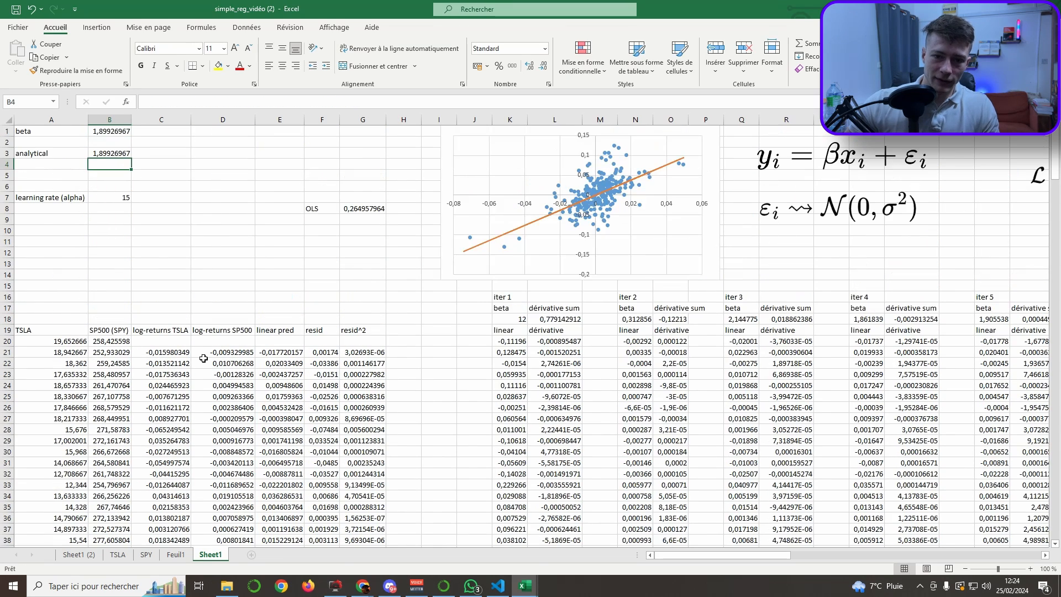
Step: Compare the Solver beta in B1 with iteration 19's gradient descent beta in BM18
key("Up")
key("Up")
key("Up")
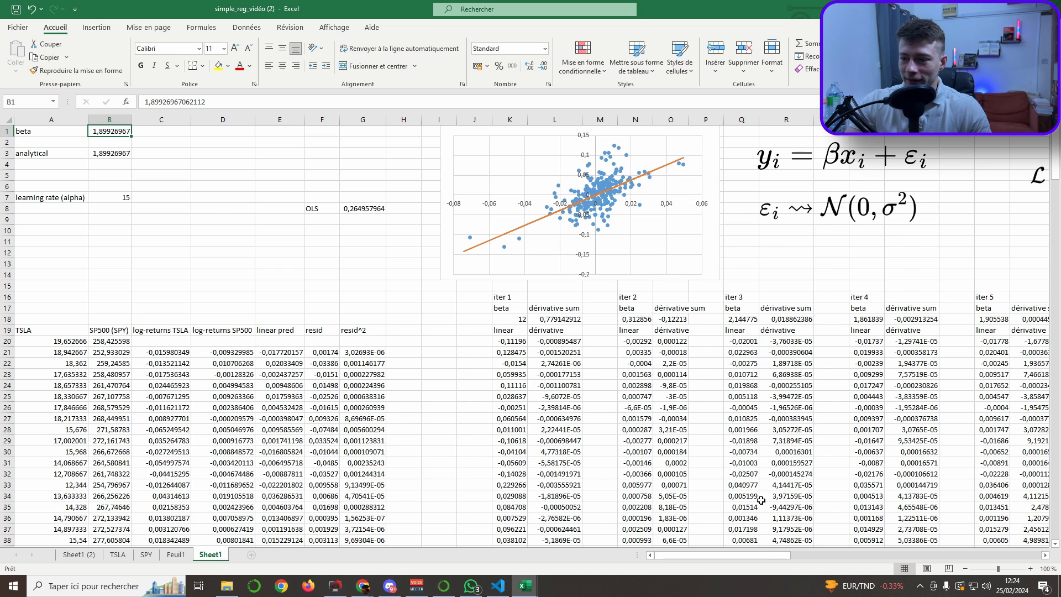
left_click_drag(768, 554, 1020, 555)
left_click(404, 338)
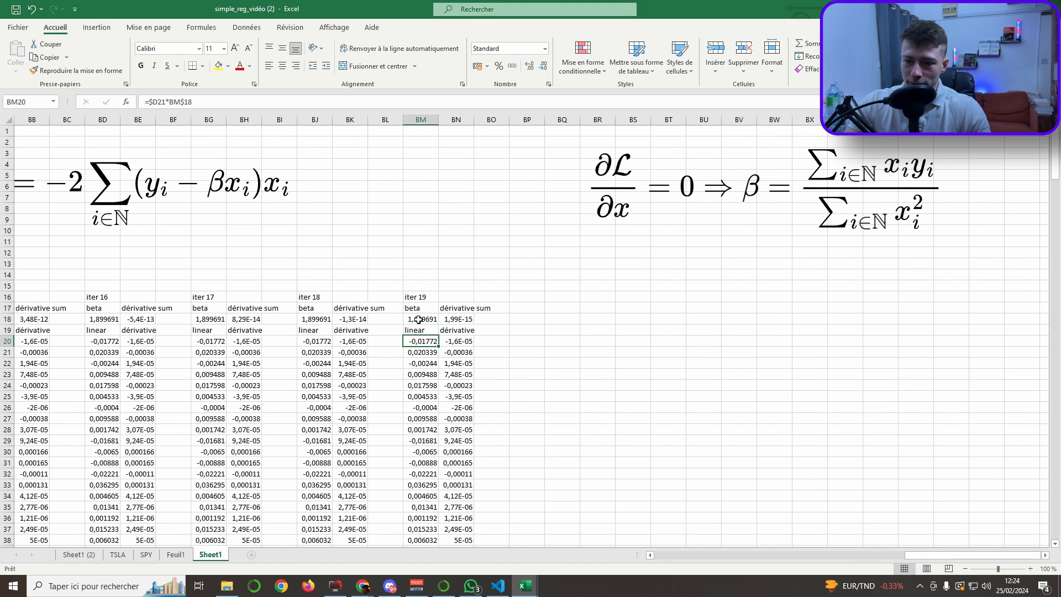
left_click(418, 319)
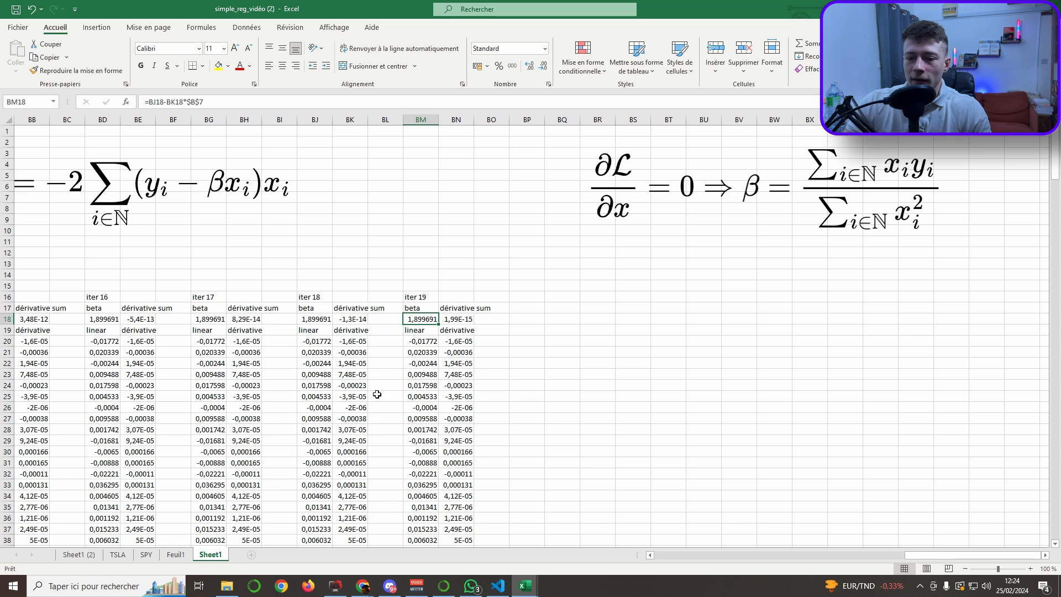
left_click_drag(929, 556, 679, 555)
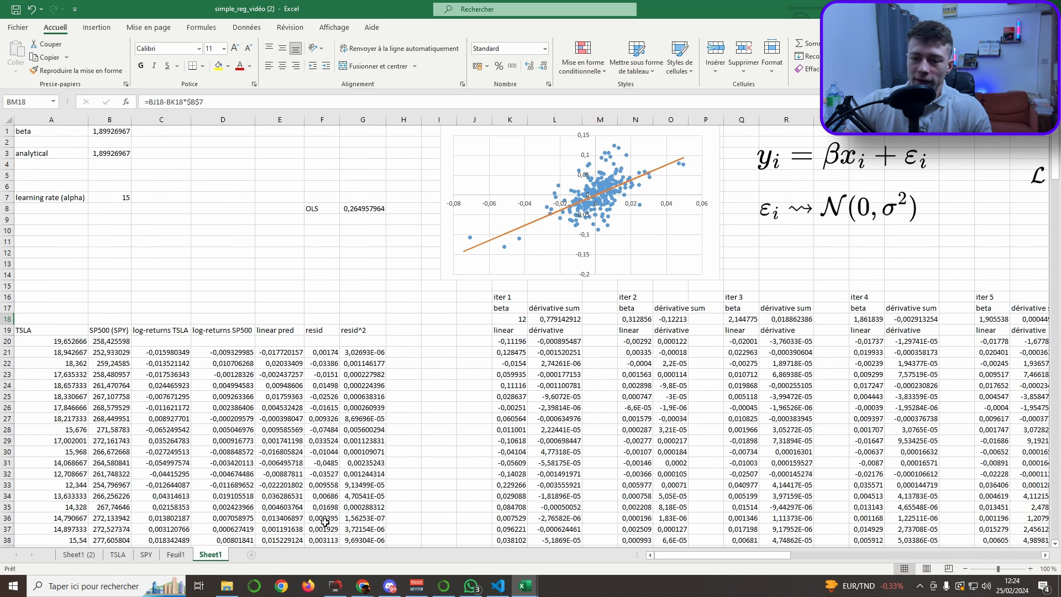
Step: Check the analytical beta in B3 against the closed-form equation and iteration 19's beta in BM18
left_click(109, 153)
left_click_drag(761, 555, 1015, 555)
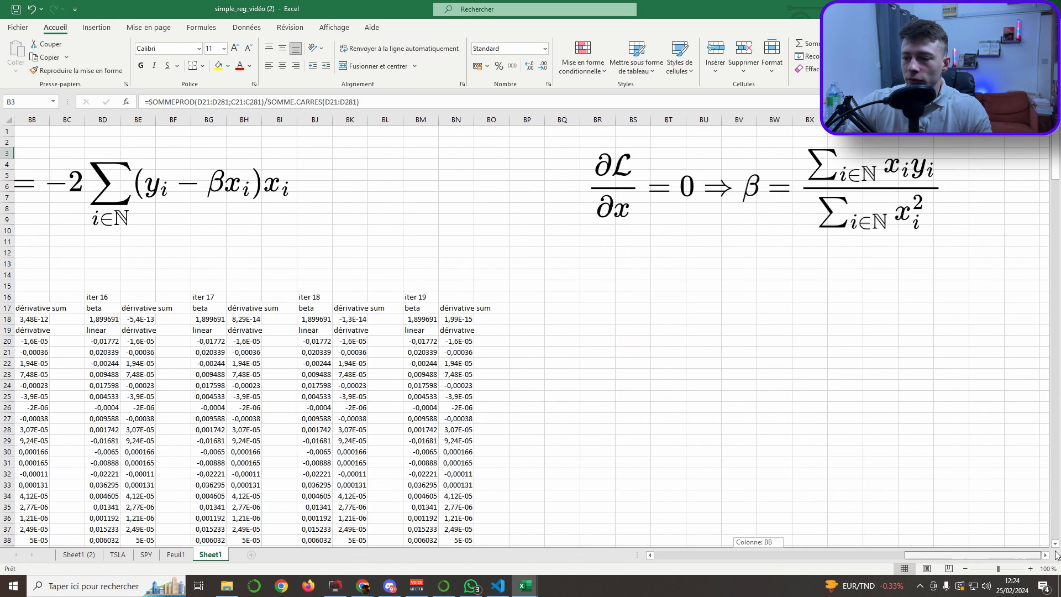
left_click_drag(173, 297, 460, 297)
left_click(460, 297)
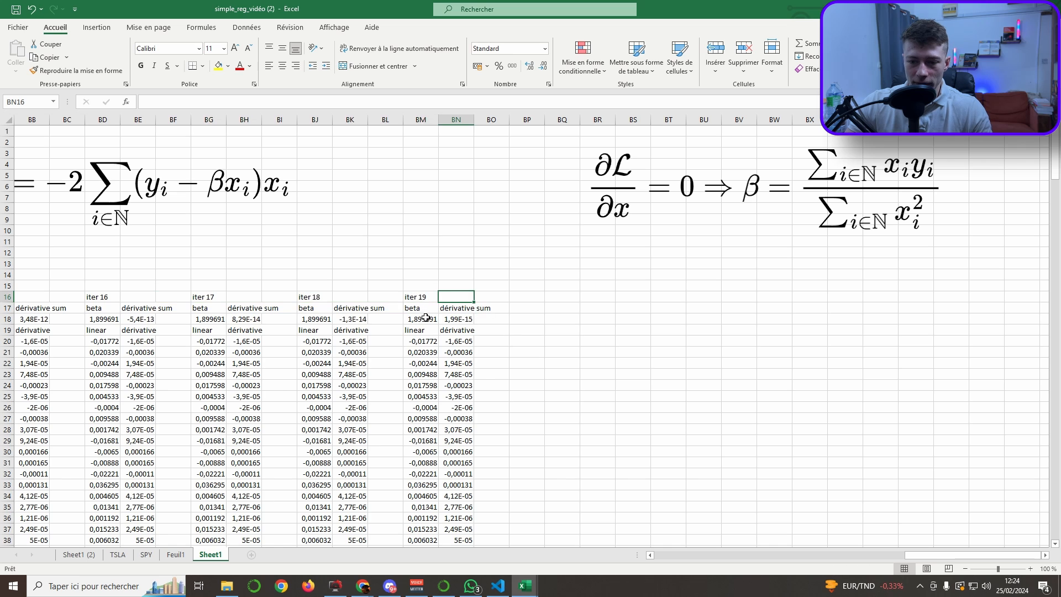
left_click(425, 318)
left_click_drag(908, 553, 673, 529)
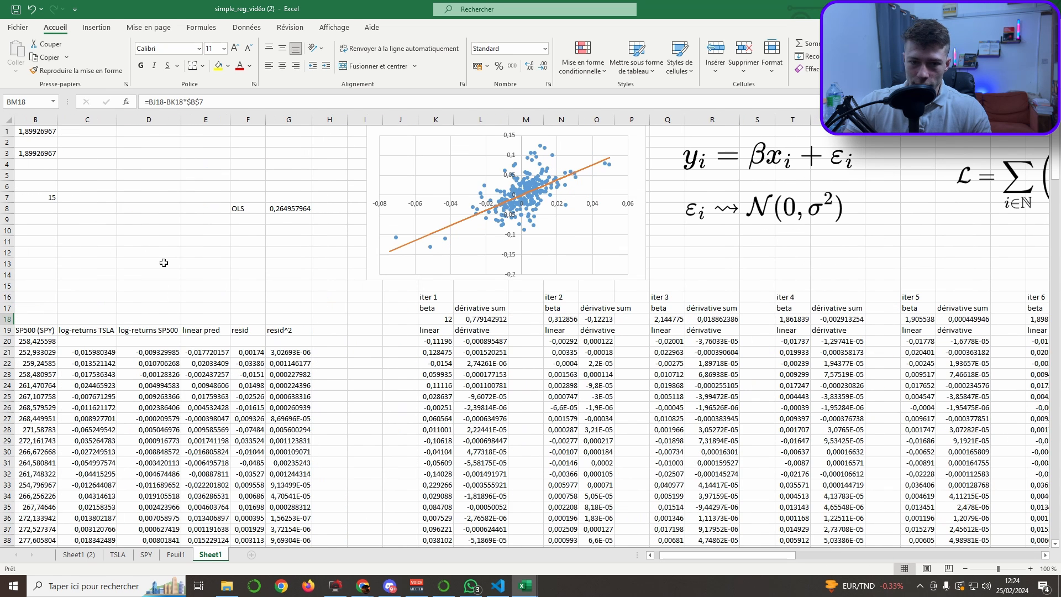
Step: Review the analytical beta in B3 alongside the scatter chart's regression line and the linear model equation
left_click(31, 155)
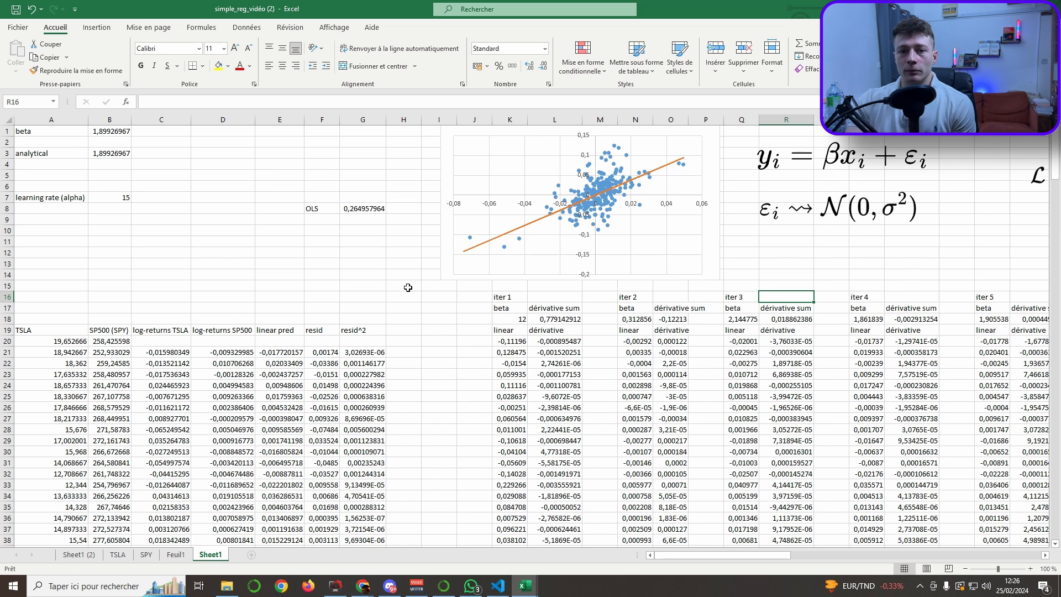
left_click(616, 212)
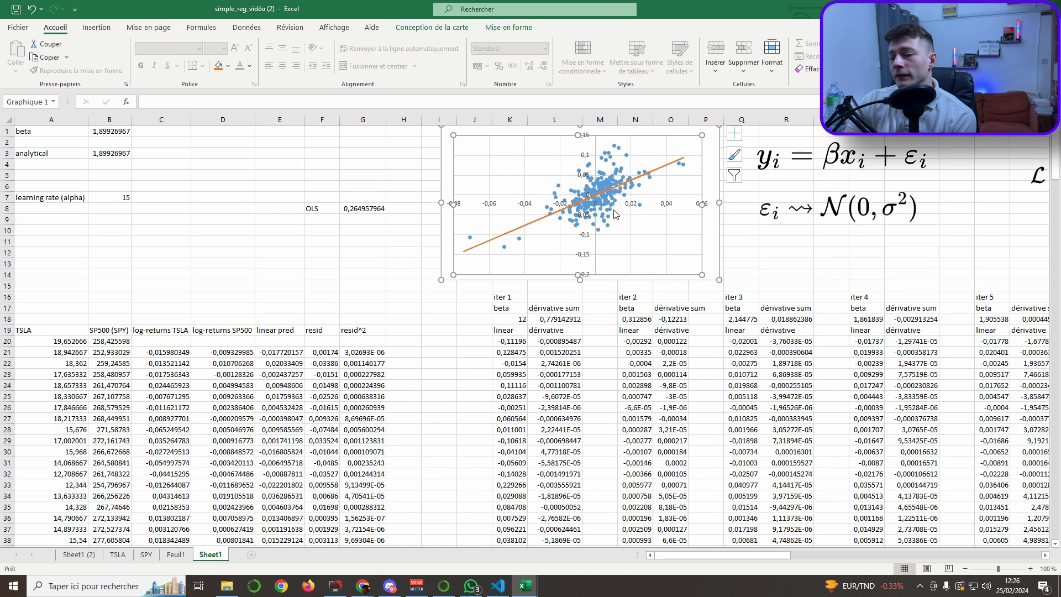
left_click(860, 160)
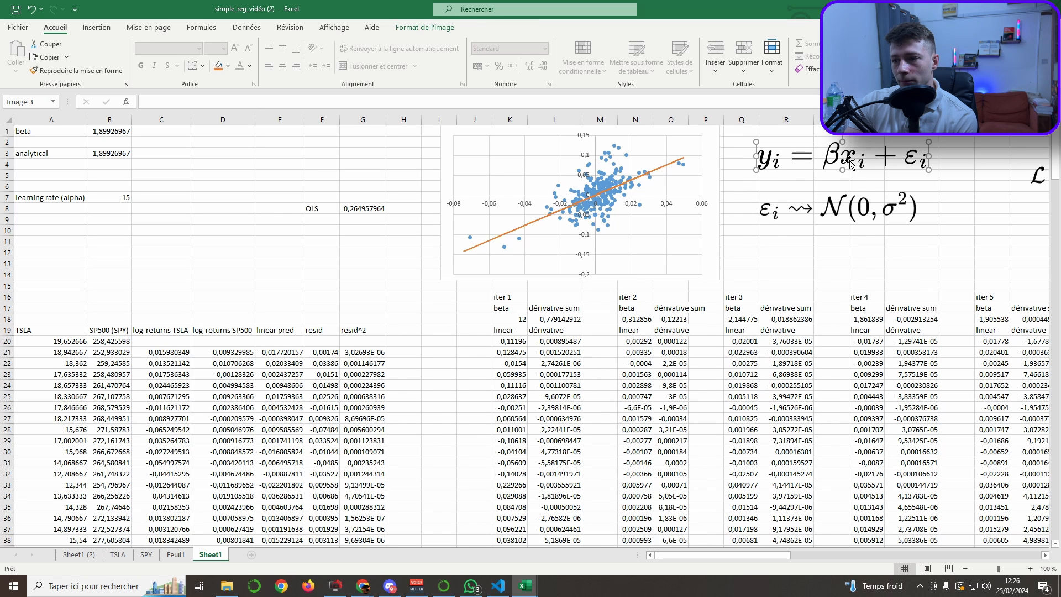
left_click(111, 155)
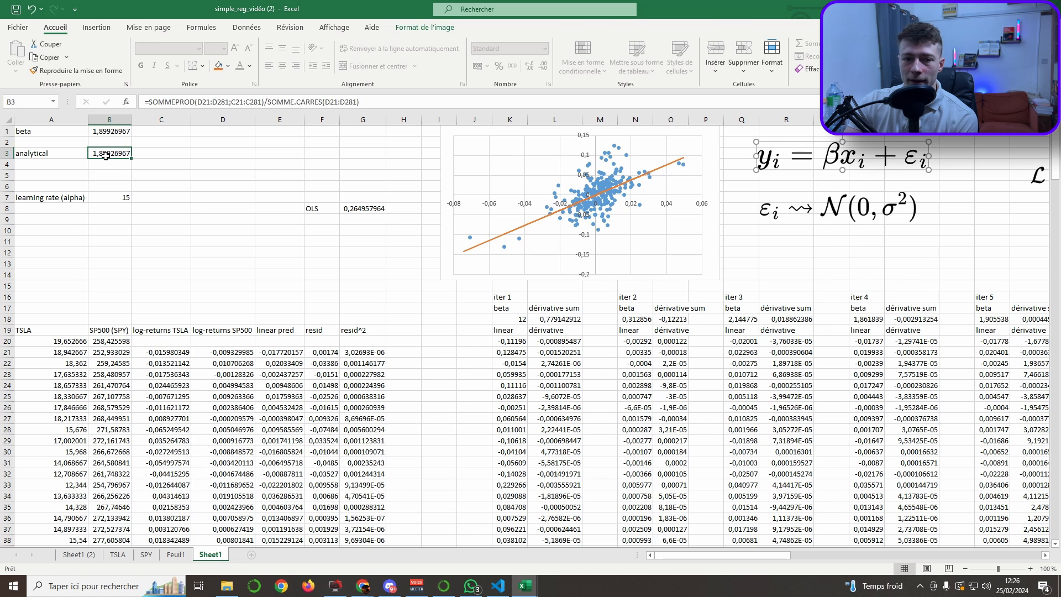
left_click(845, 166)
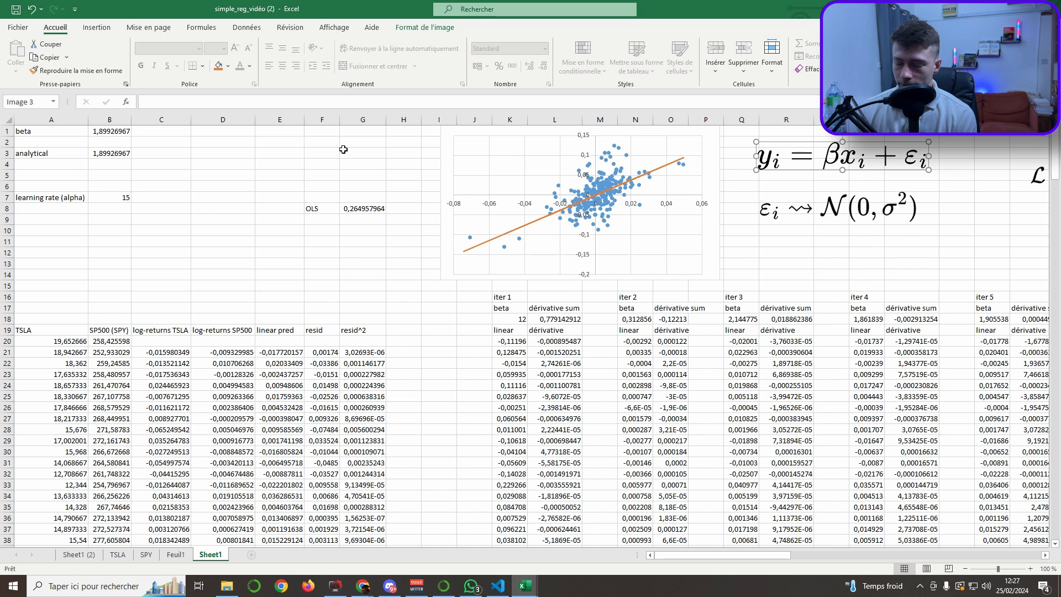
left_click(787, 242)
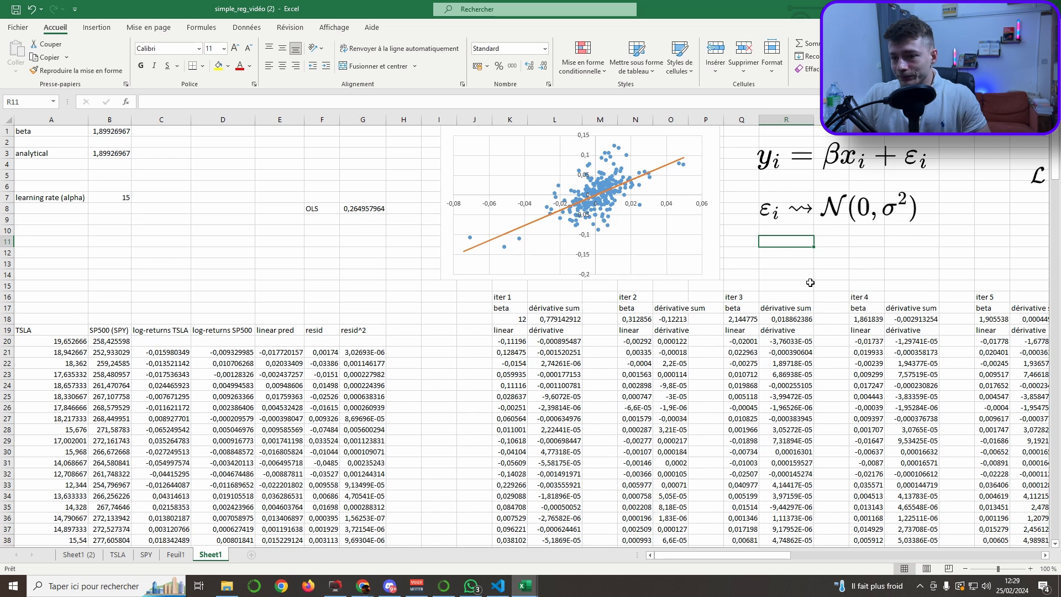
left_click(366, 293)
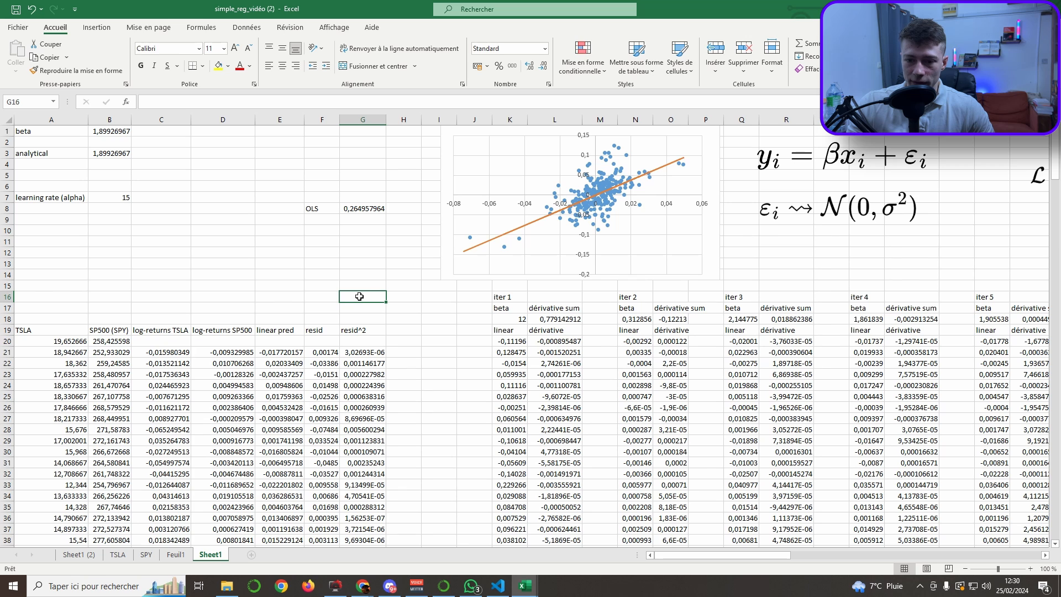
left_click(356, 276)
left_click_drag(355, 280, 357, 286)
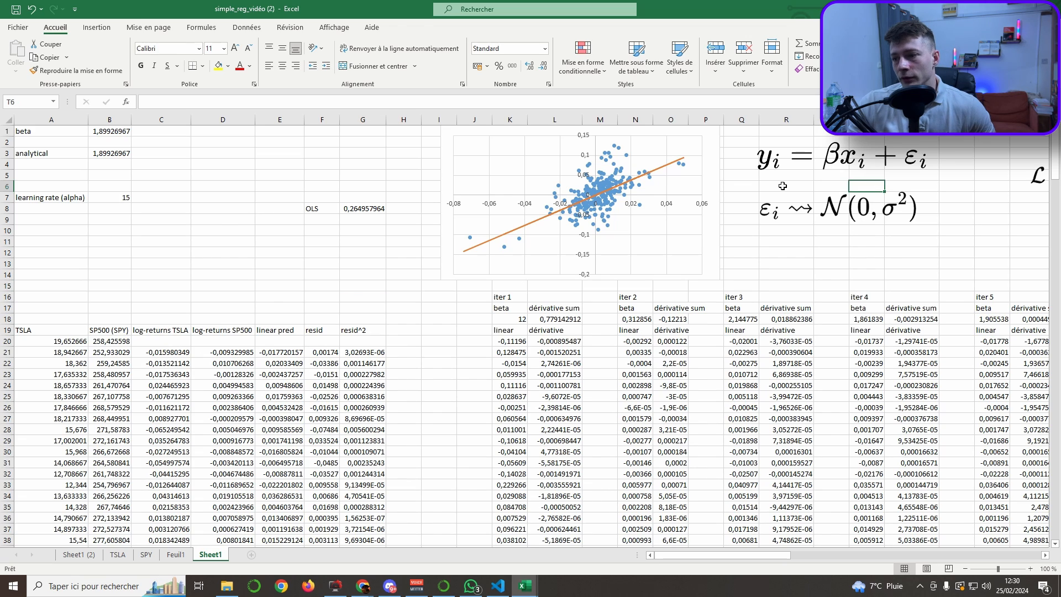
Step: Examine the linear model equation with its normal error assumption and the squared-error loss beside it
left_click(828, 159)
mouse_move(690, 555)
left_mouse_down()
mouse_move(787, 558)
mouse_move(704, 556)
left_mouse_up()
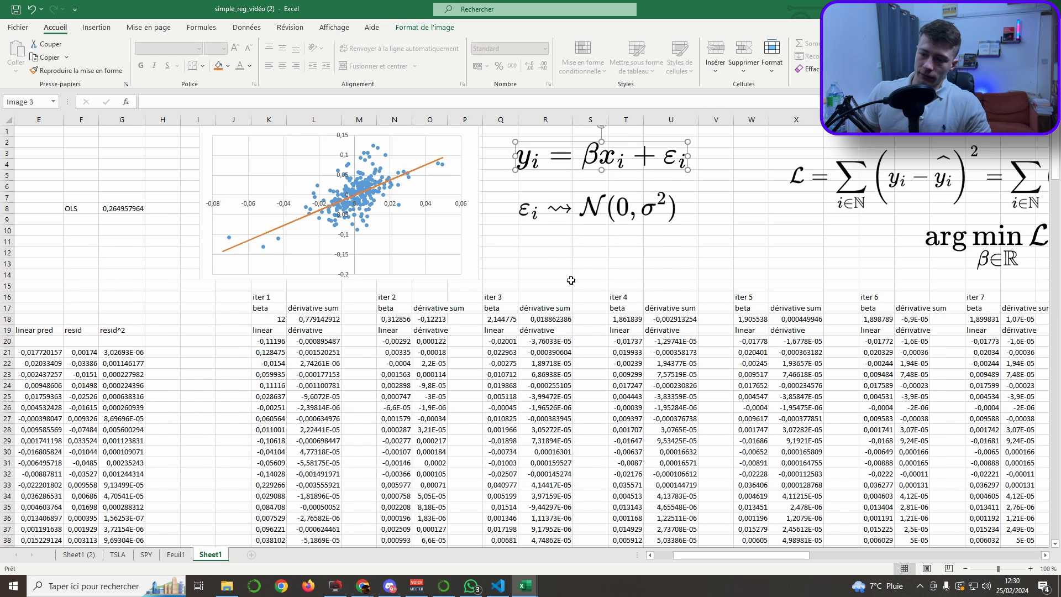
left_click(594, 249)
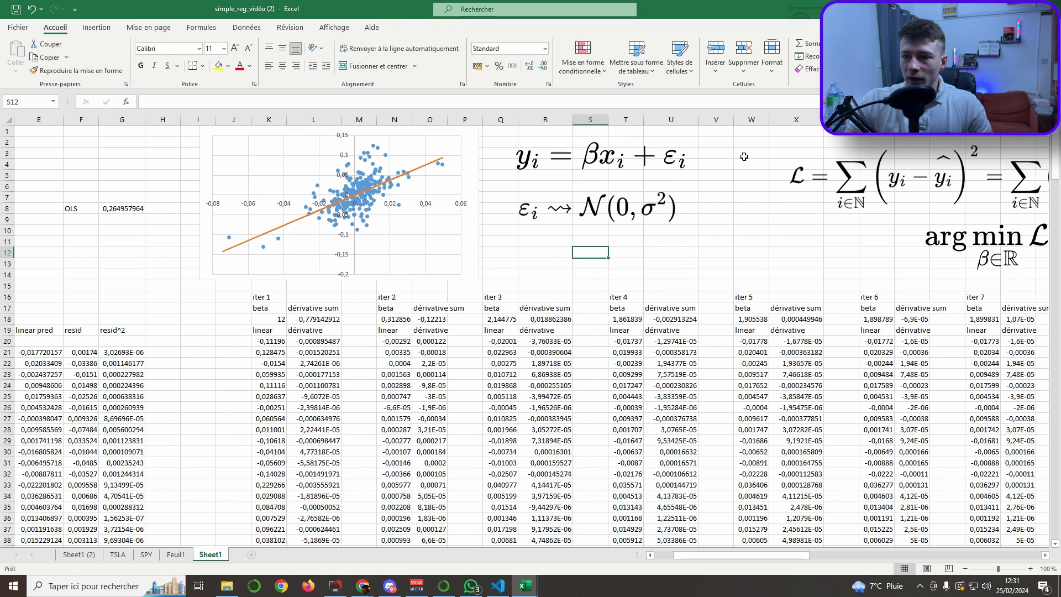
left_click(594, 217)
left_click(590, 264)
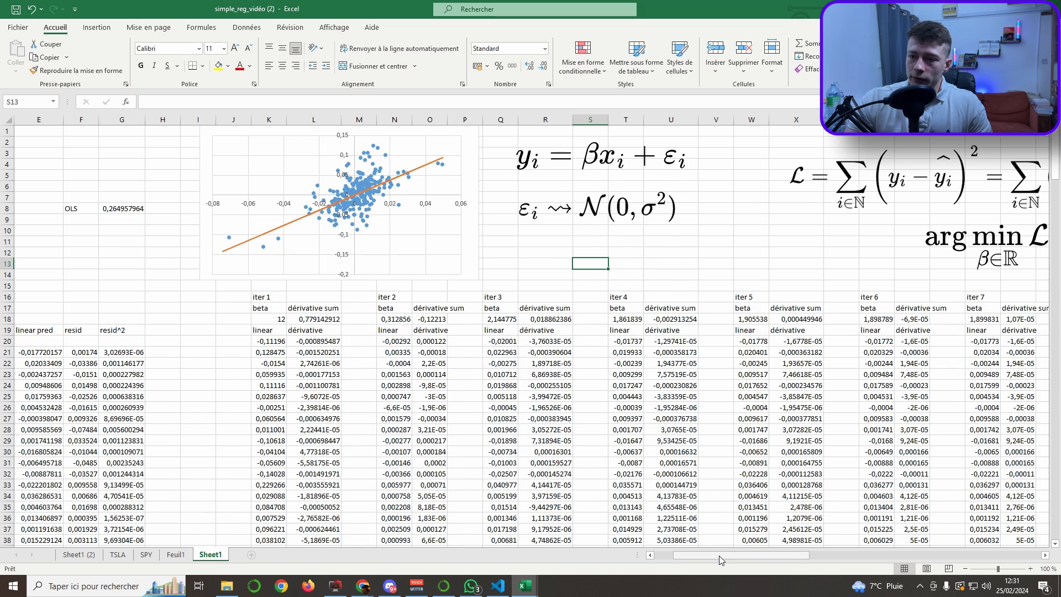
left_click_drag(719, 555, 656, 540)
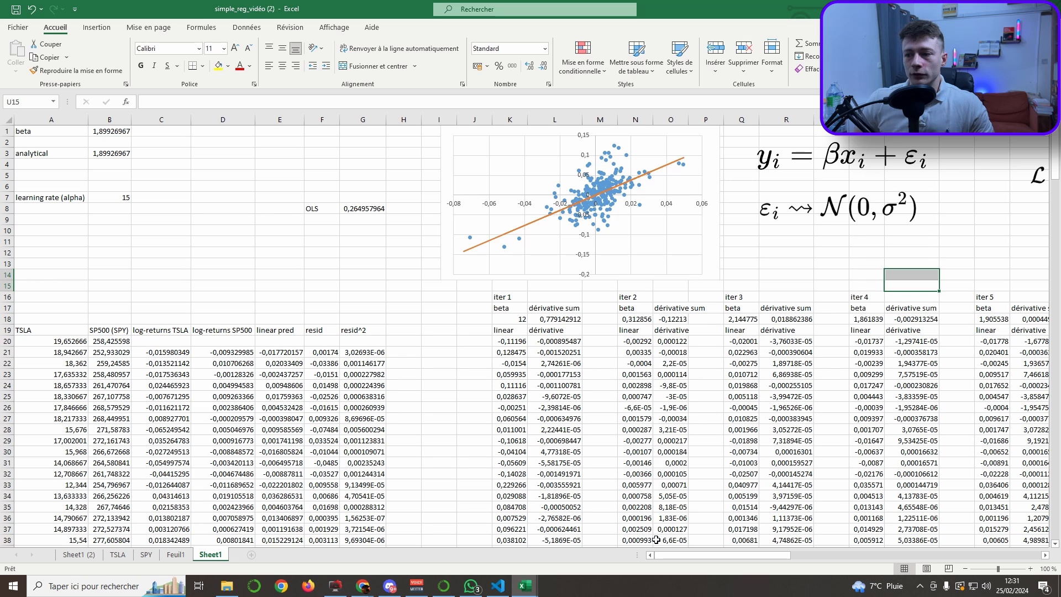
Step: Review the regression chart against the loss function and the gradient descent update rule for beta
left_click(321, 285)
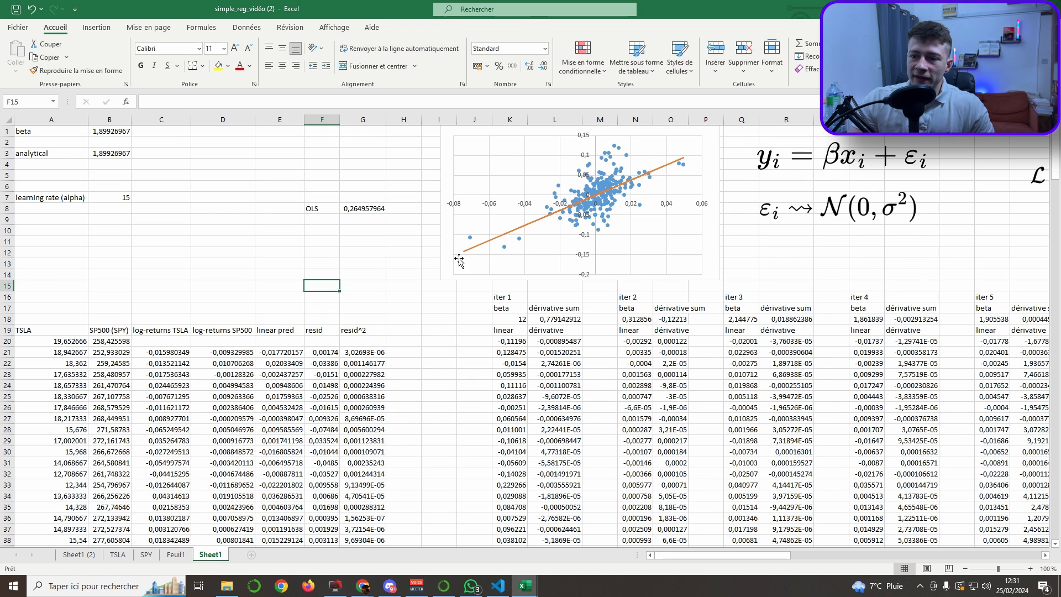
left_click(460, 258)
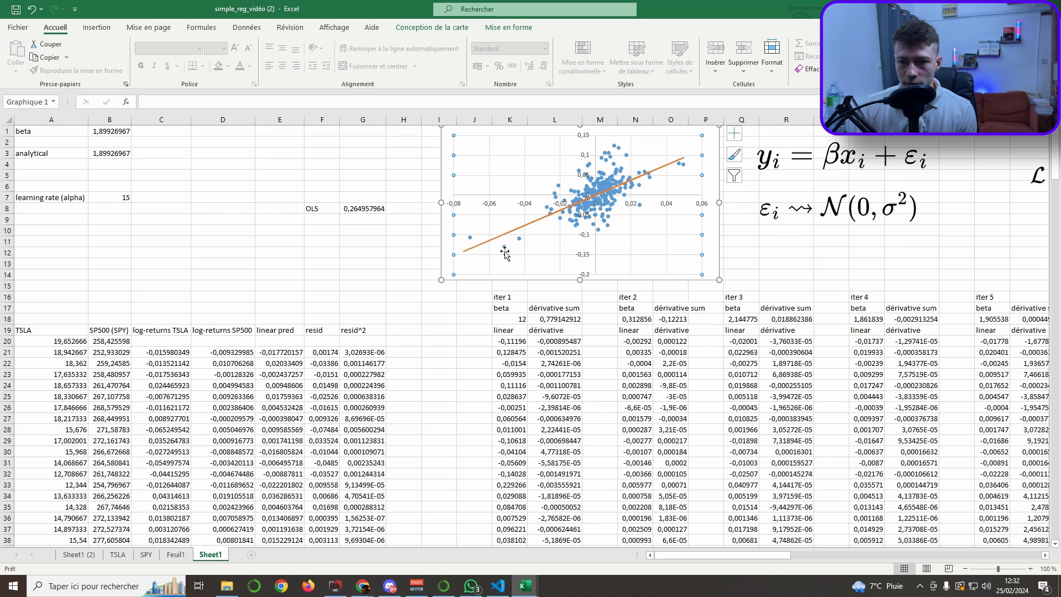
scroll(668, 545, "right", 6)
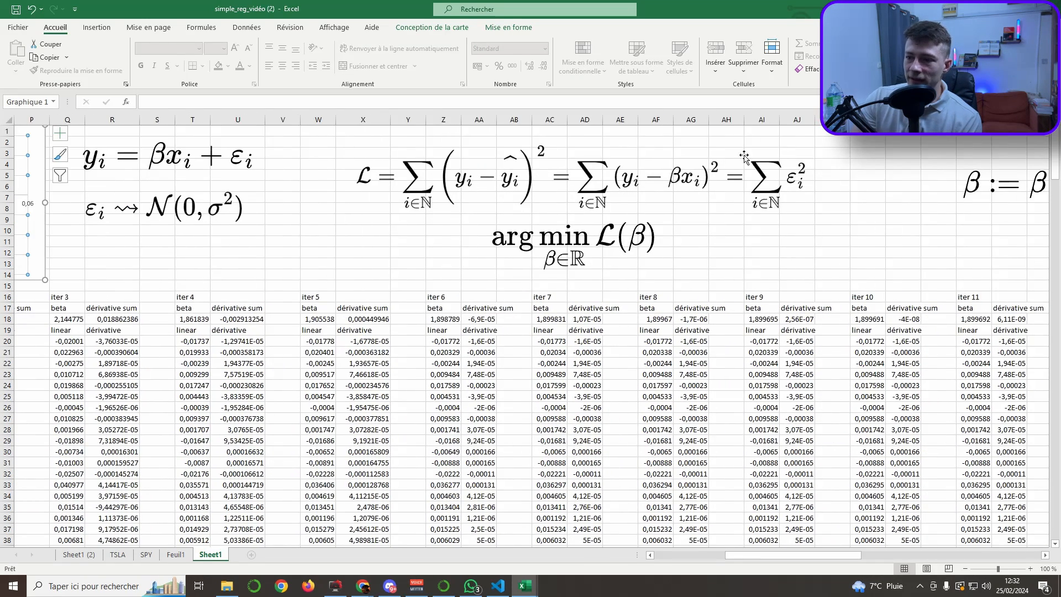
left_click(769, 176)
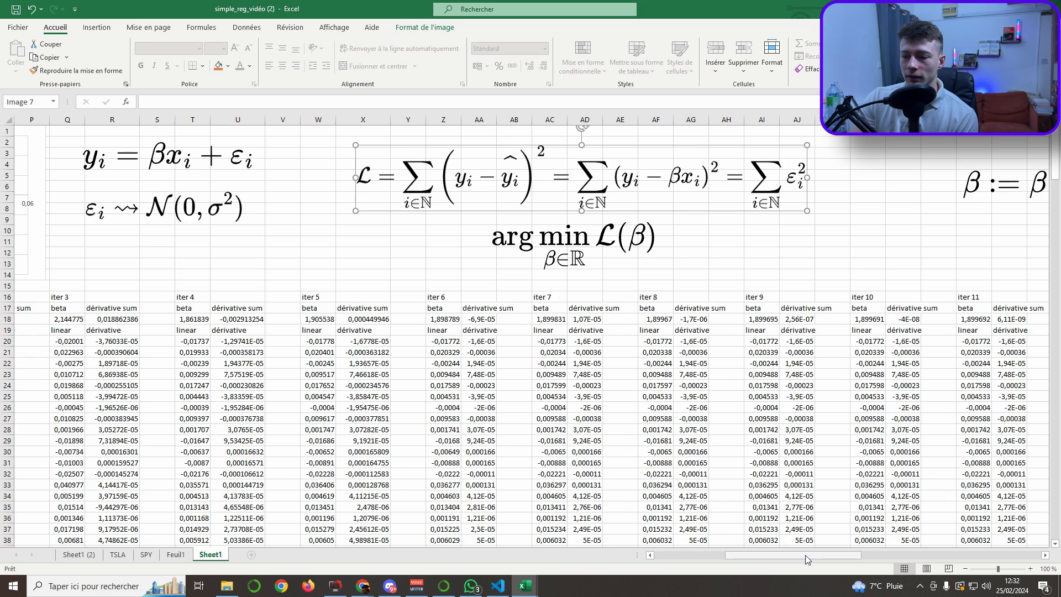
left_click_drag(805, 555, 892, 553)
key("Escape")
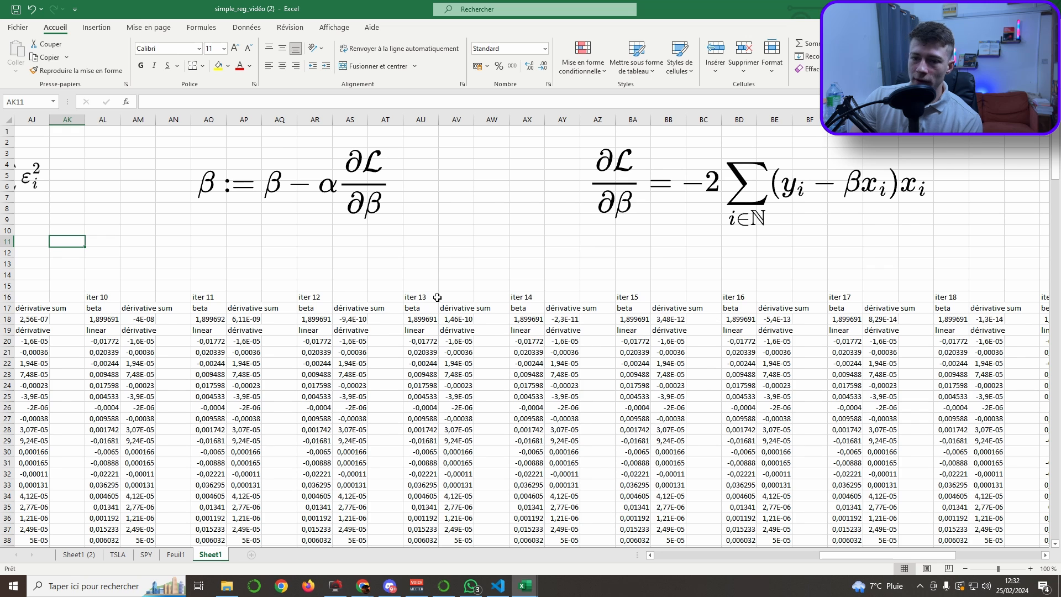
left_click(351, 212)
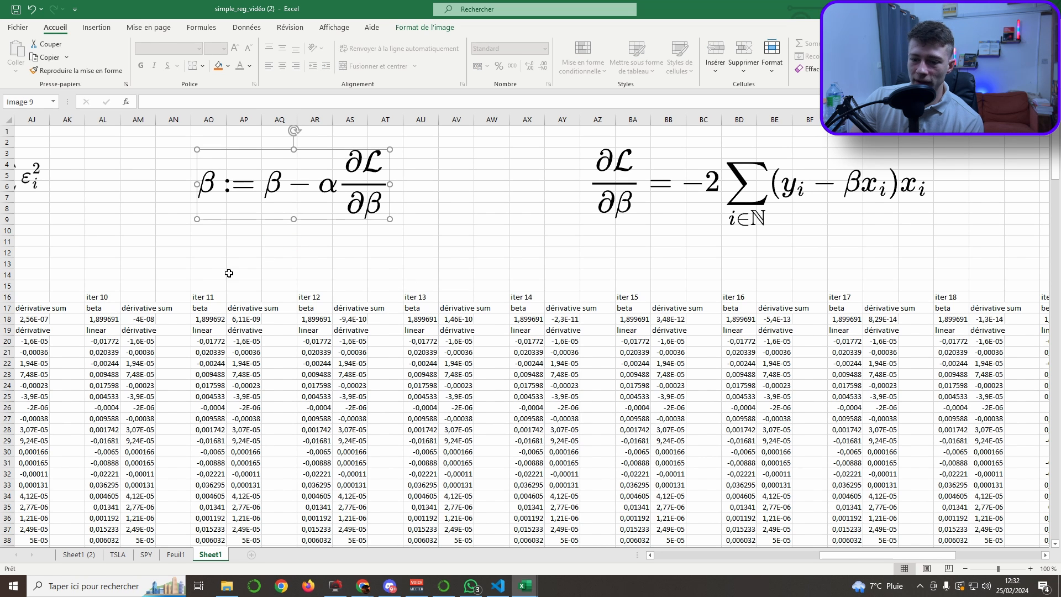
left_click_drag(840, 554, 674, 553)
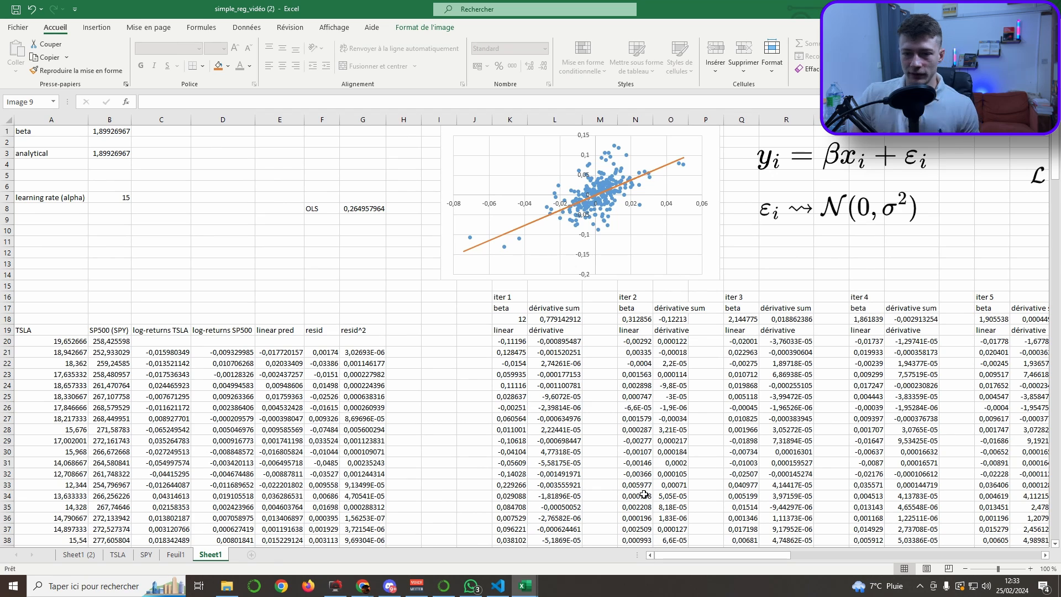